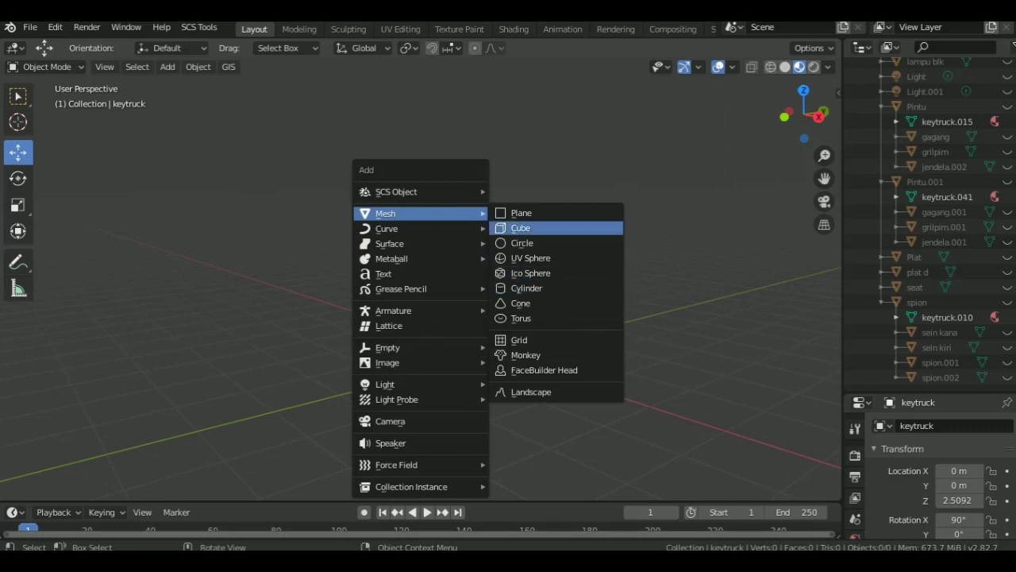
Add a cube mesh and flatten it along Z to about 0.145 of its height
left_click(520, 228)
key("s")
key("z")
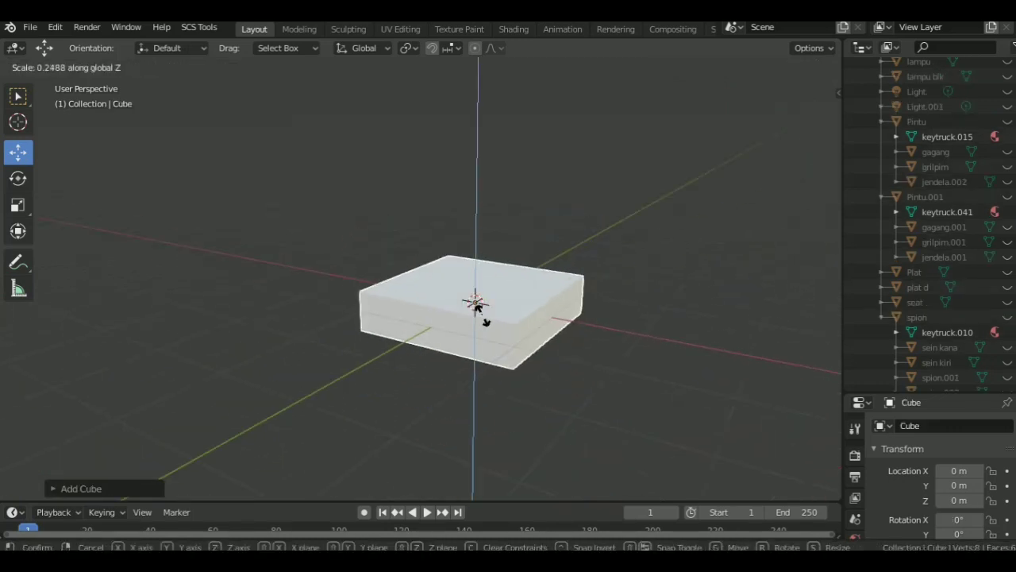
key("minus")
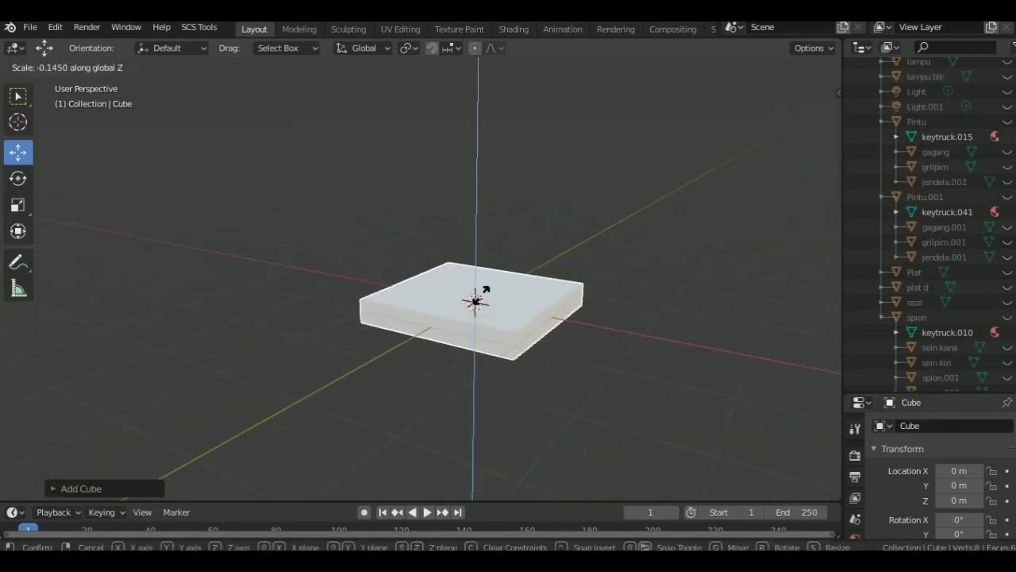
left_click(476, 298)
Raise the flattened cube along Z to a height of about 0.168 m
scroll(476, 298, "up", 2)
key("g")
key("z")
left_click(485, 309)
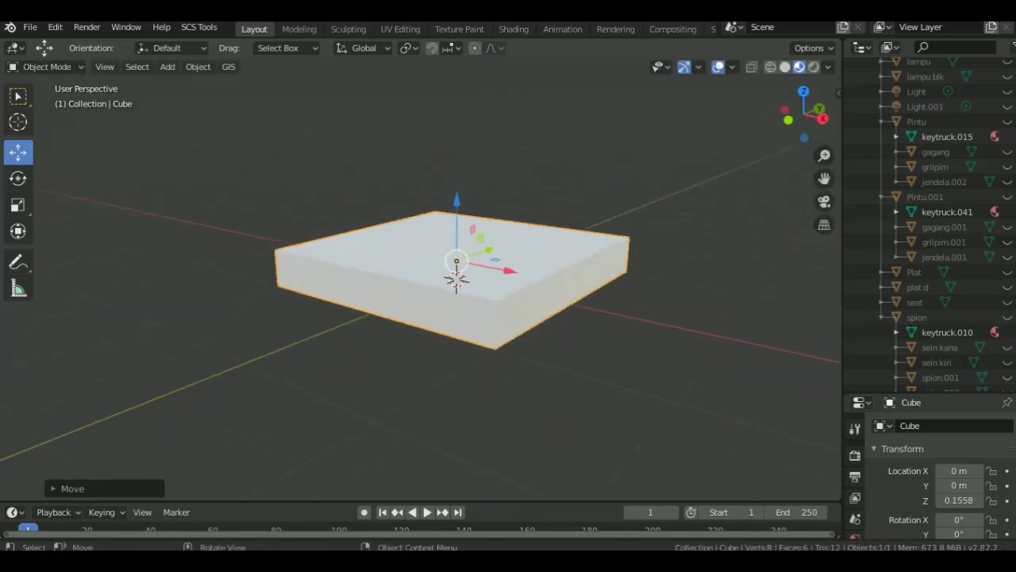
key("g")
key("z")
left_click(449, 302)
Scale the flattened cube down across its width into a long, thin plank standing on edge along Y
middle_click_drag(449, 302, 453, 401)
key("s")
left_click(466, 288)
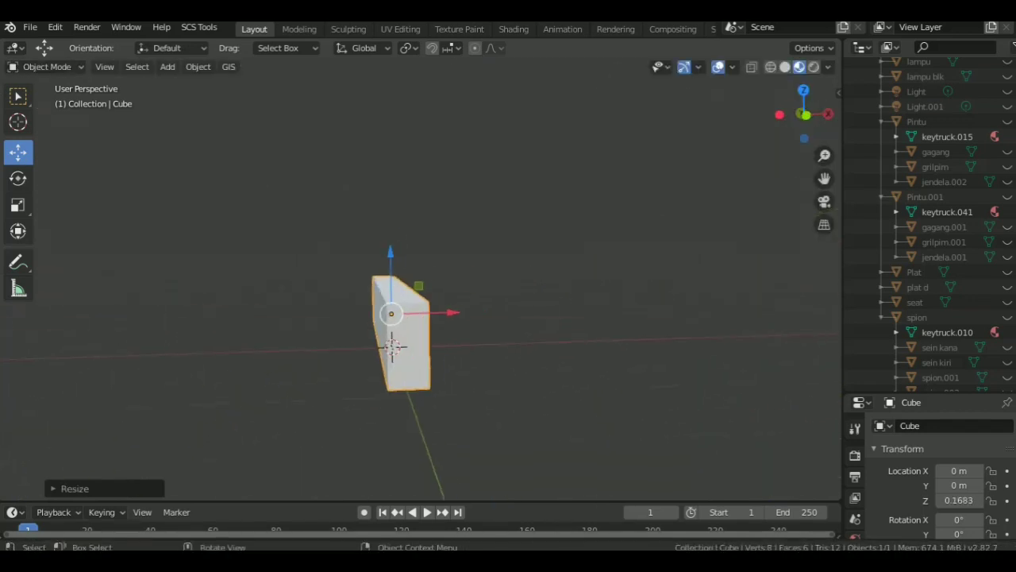
key("s")
left_click(435, 327)
middle_click_drag(435, 327, 379, 344)
key("s")
left_click(442, 329)
middle_click_drag(442, 328, 389, 349)
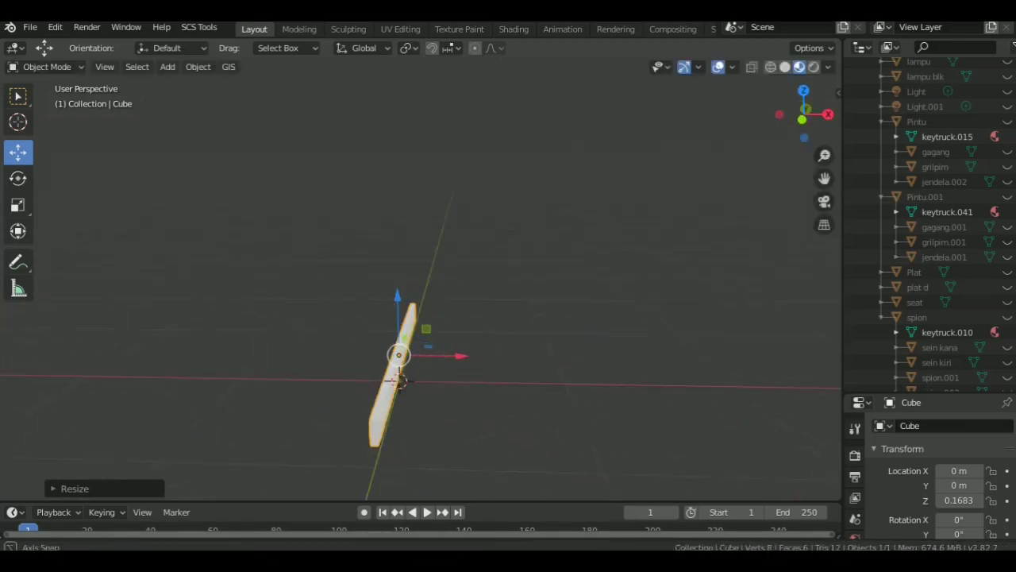
Add a Mirror modifier to the plank, mirroring on the X axis only
left_click_drag(929, 394, 929, 193)
left_click(855, 387)
left_click(901, 224)
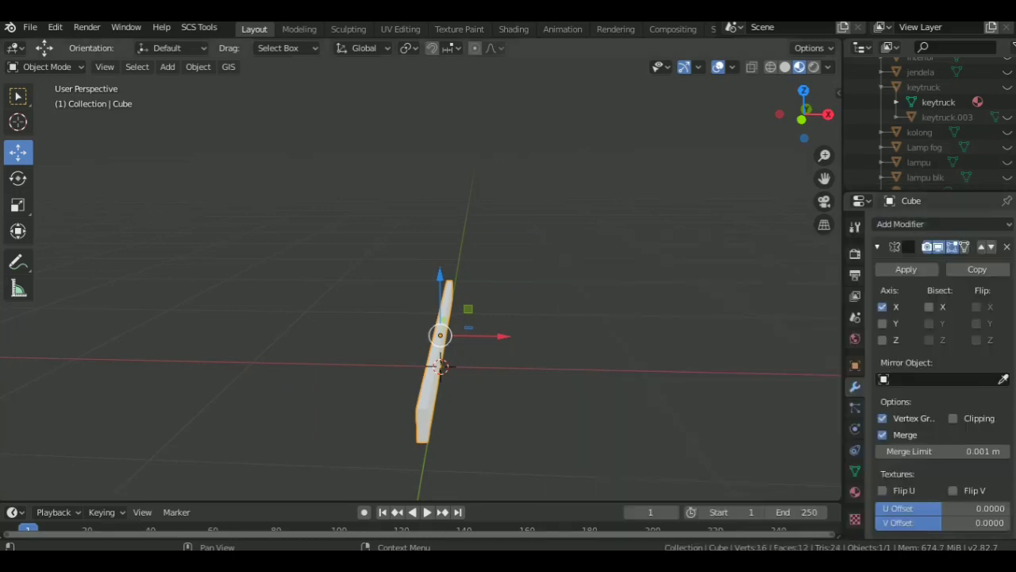
left_click(882, 340)
left_click(883, 340)
In Edit Mode, move the plank mesh along X away from the origin and enable Clipping on the Mirror modifier
key("Tab")
key("g")
key("x")
left_click(444, 342)
middle_click_drag(445, 342, 381, 342)
scroll(944, 357, "down", 1)
left_click(952, 410)
Adjust the plank's offset along X and scale its length along Y
middle_click_drag(555, 341, 397, 365)
key("g")
key("x")
key("s")
key("y")
left_click(465, 382)
Duplicate the plank upward three times along Z, about 0.19 m apart, to form a four-slat side
key("shift+d")
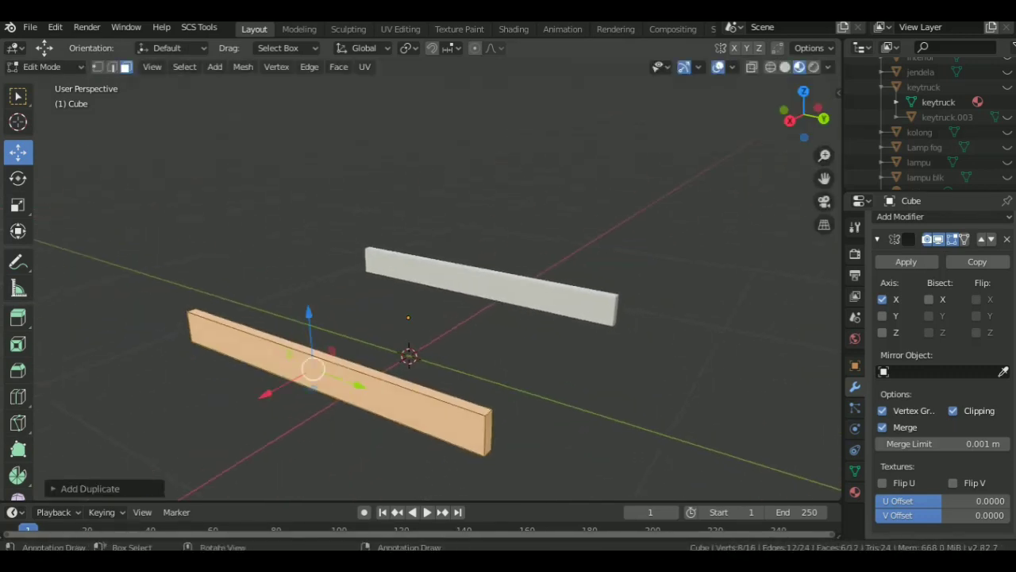
key("KP_3")
left_click(429, 263)
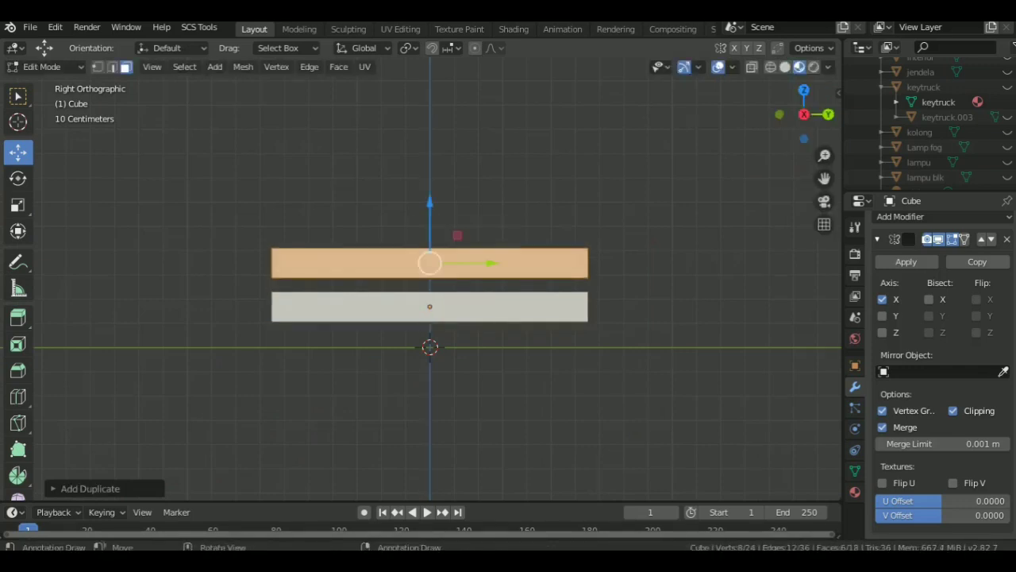
key("shift+d")
left_click(429, 215)
key("shift+d")
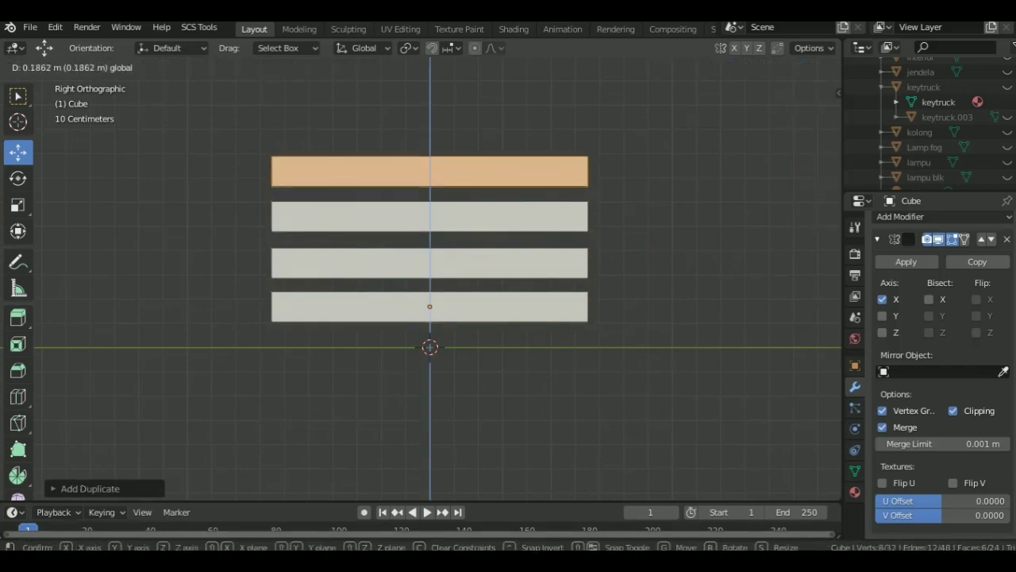
key("Return")
Duplicate the top side slat and lower the copy along Z onto the bottom slat
mouse_move(429, 347)
middle_mouse_down()
mouse_move(381, 342)
mouse_move(438, 342)
middle_mouse_up()
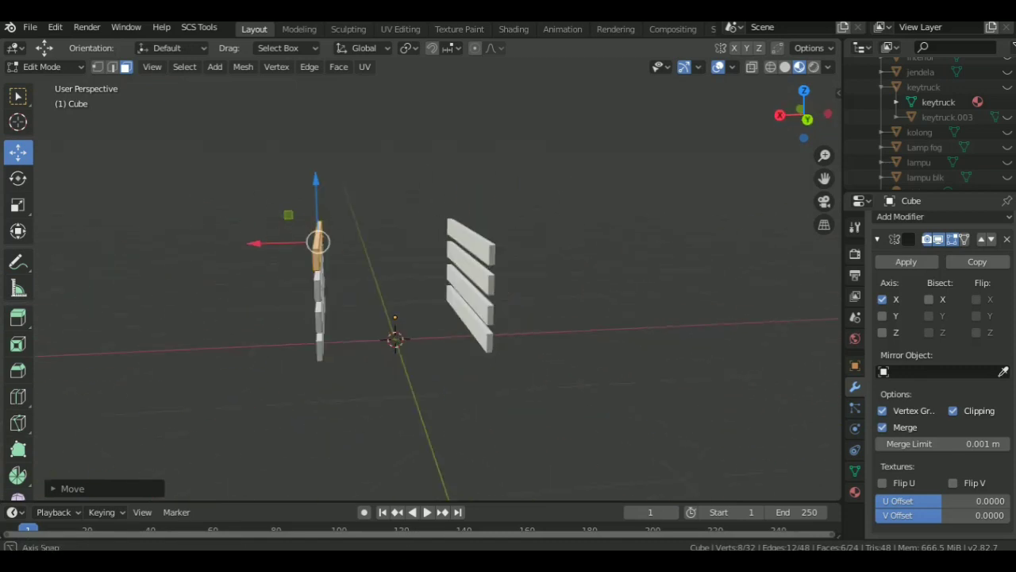
middle_click_drag(429, 347, 433, 354)
scroll(433, 354, "up", 2)
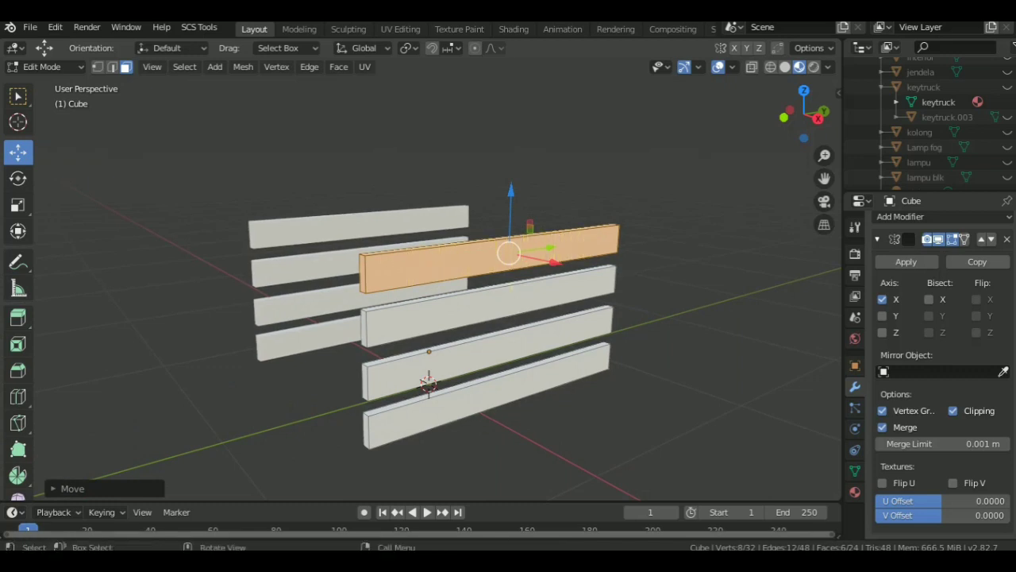
middle_click_drag(433, 353, 449, 354)
key("shift+d")
key("Escape")
left_click_drag(516, 184, 521, 322)
key("KP_3")
scroll(429, 317, "up", 3)
scroll(429, 317, "down", 3)
middle_click_drag(429, 318, 477, 334)
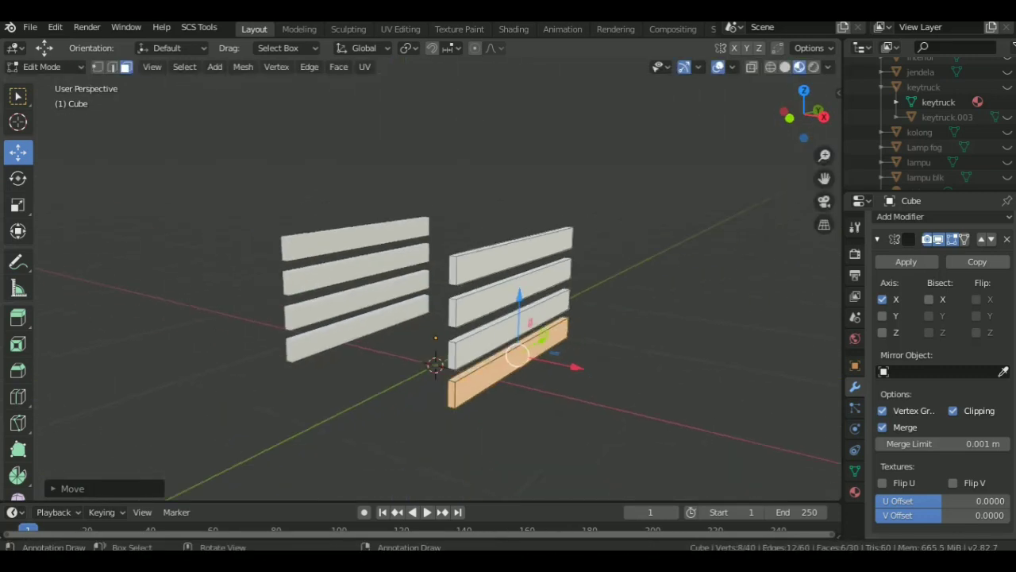
key("r")
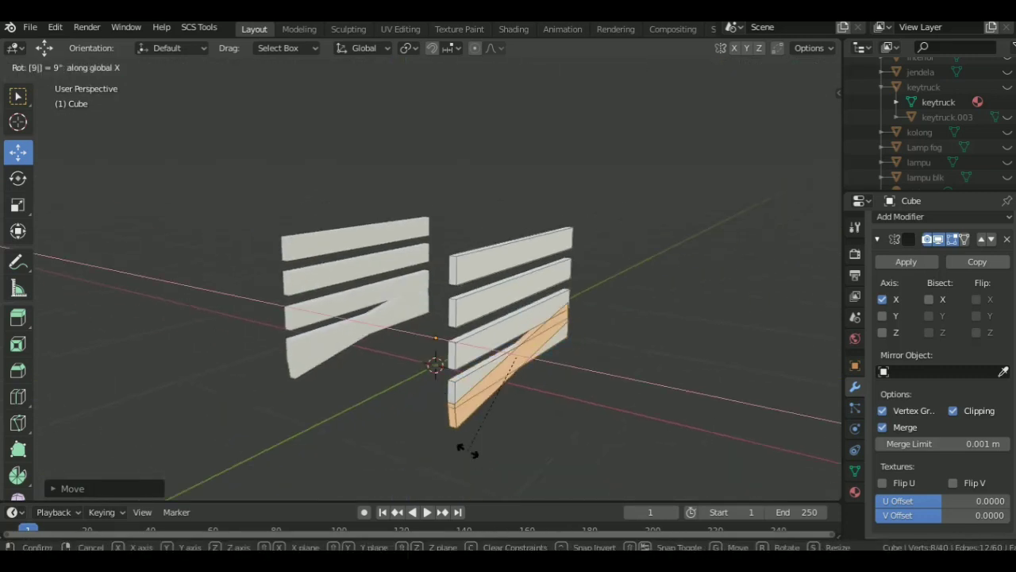
key("Escape")
key("g")
key("z")
key("z")
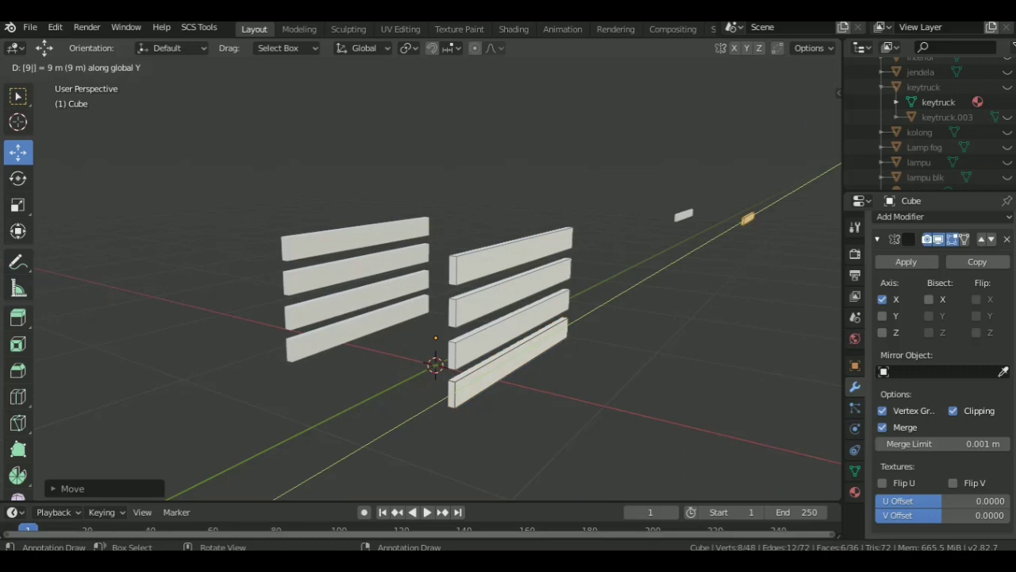
key("Escape")
Rotate the copied bottom slat -90° about Z so it runs crosswise between the two sides
left_click(17, 178)
left_click_drag(548, 389, 516, 334)
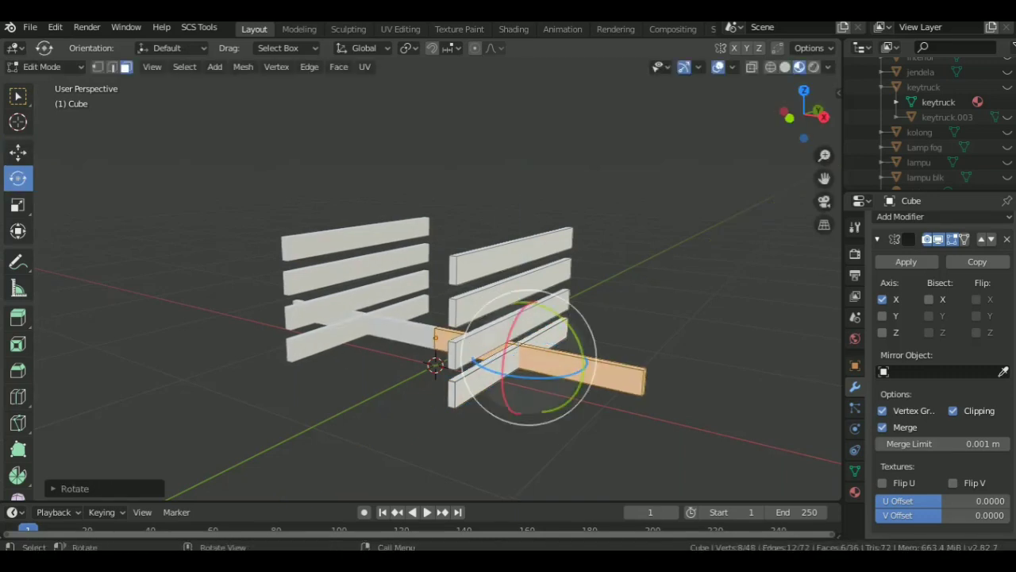
key("KP_7")
left_click(74, 411)
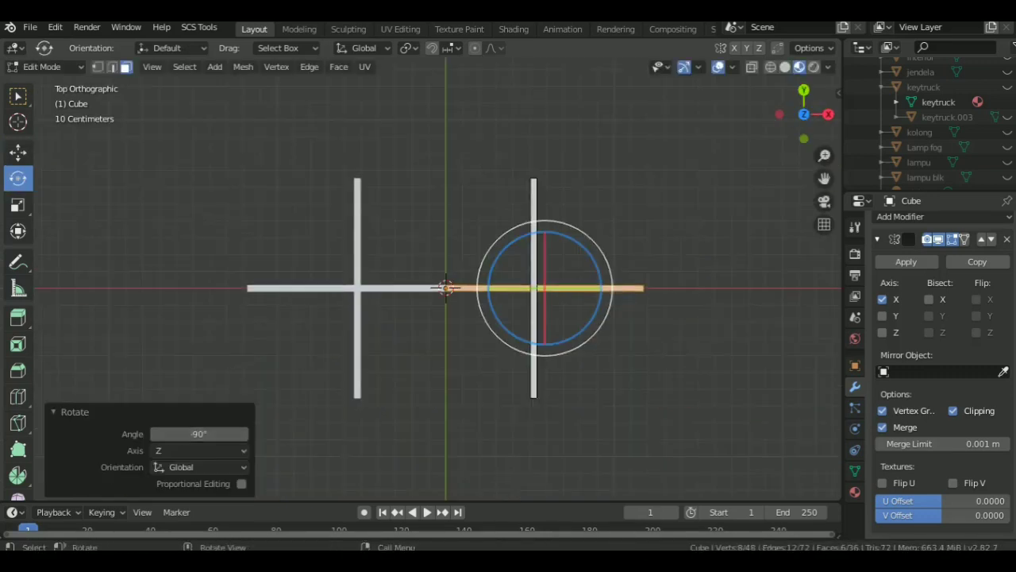
Move the crosswise slat about -0.63 m along Y to the front ends of the side slats
middle_click_drag(477, 317, 556, 301)
left_click_drag(579, 303, 524, 332)
scroll(524, 332, "up", 6)
key("g")
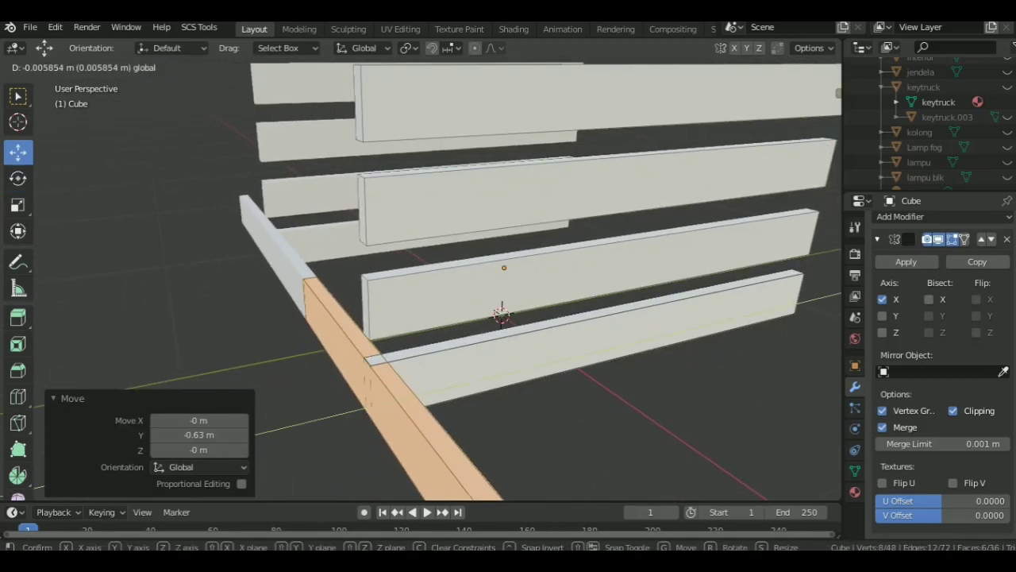
left_click(502, 312)
Shorten the front slat by moving its outer end face about 0.64 m inward along X, then extend it about 0.028 m past the corner
scroll(502, 312, "down", 5)
key("s")
key("x")
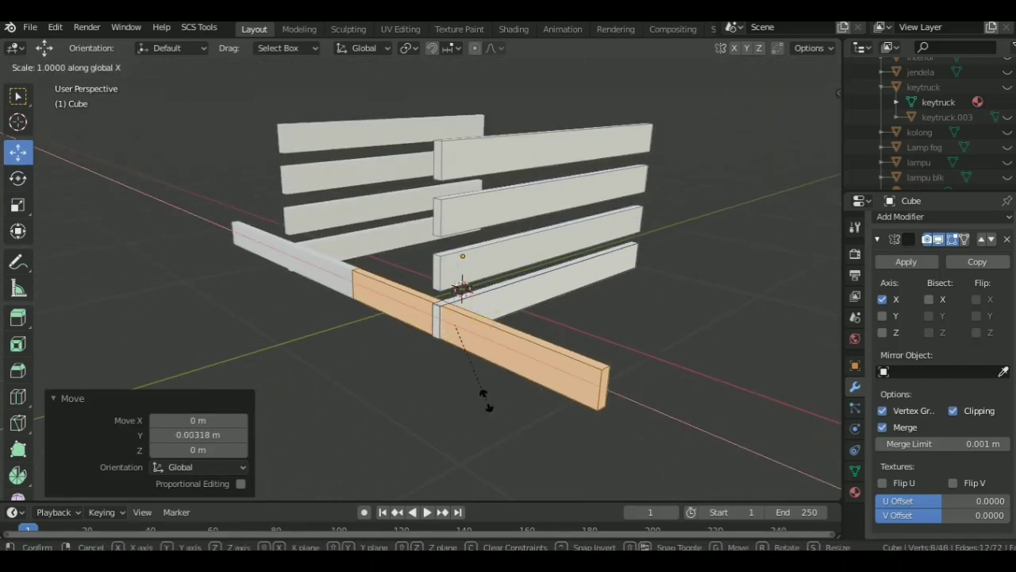
key("Return")
key("g")
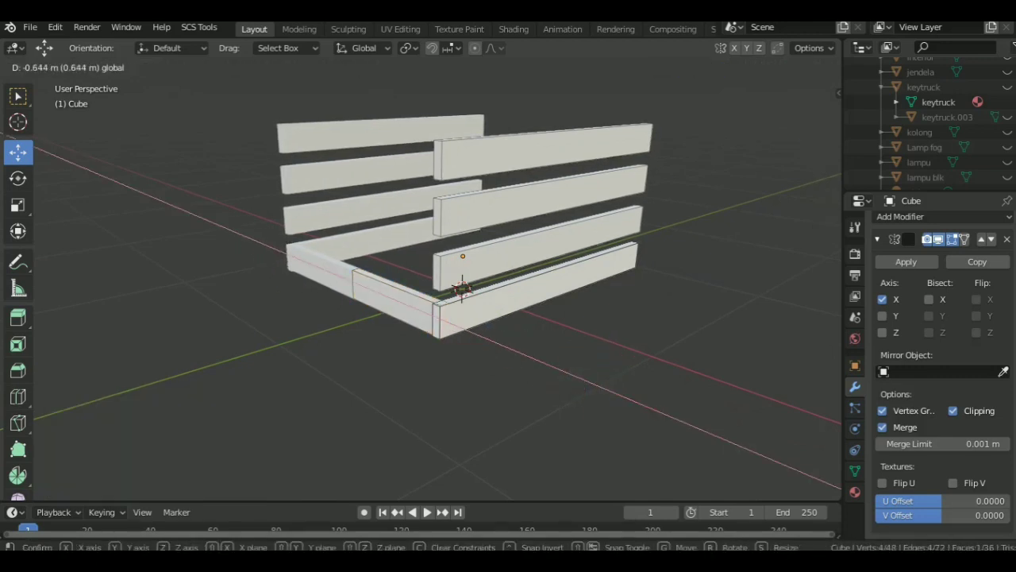
key("Return")
scroll(445, 286, "up", 3)
key("g")
key("Return")
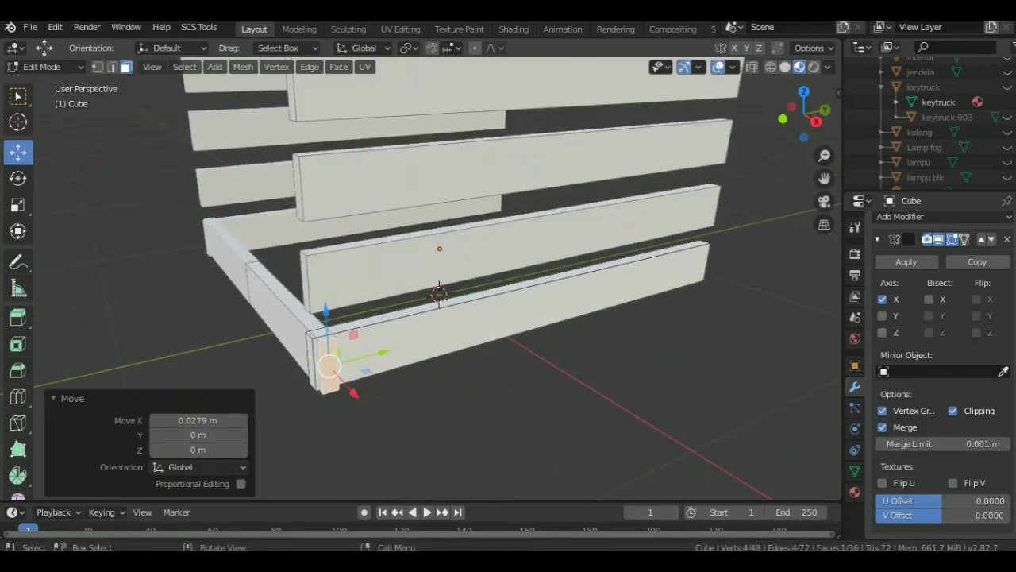
Select the whole linked front slat and shift it about 0.009 m along Y
key("ctrl+l")
key("g")
key("y")
key("Return")
Duplicate the front slat in front view and raise the copy along Z level with the second side slat
key("KP_1")
scroll(437, 286, "up", 3)
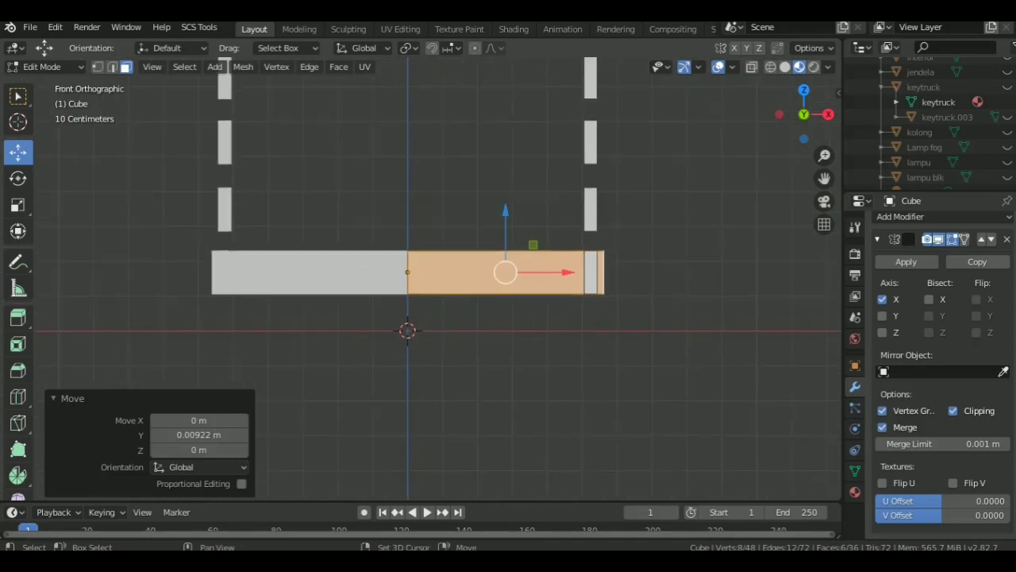
key("shift+d")
key("Escape")
key("g")
key("z")
key("Return")
Make two more copies of the front slat, raising them along Z to the third and fourth rows, the last by about 0.185 m
scroll(445, 286, "up", 3, "shift")
key("shift+d")
key("Escape")
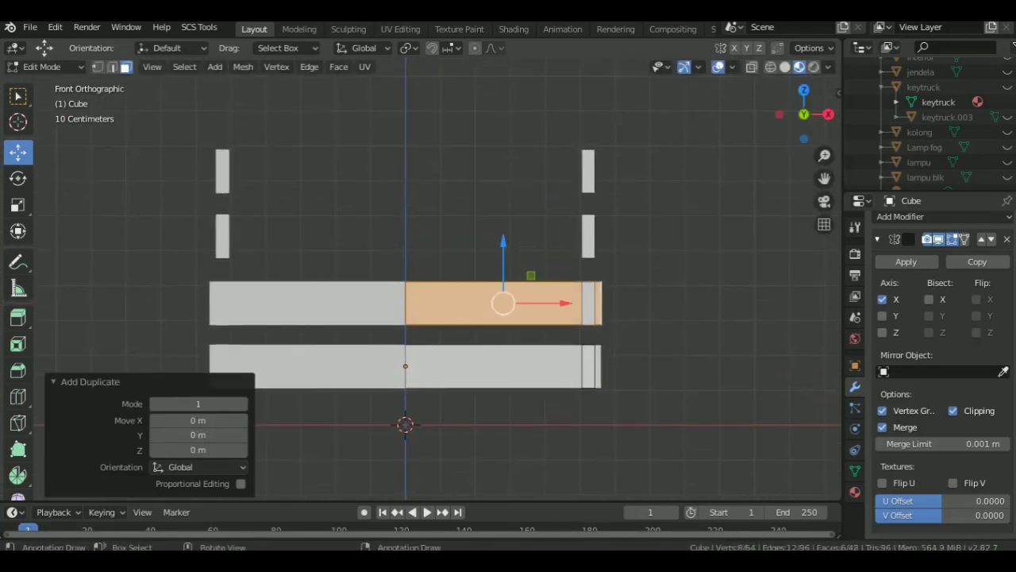
key("g")
key("z")
key("Return")
key("shift+d")
key("z")
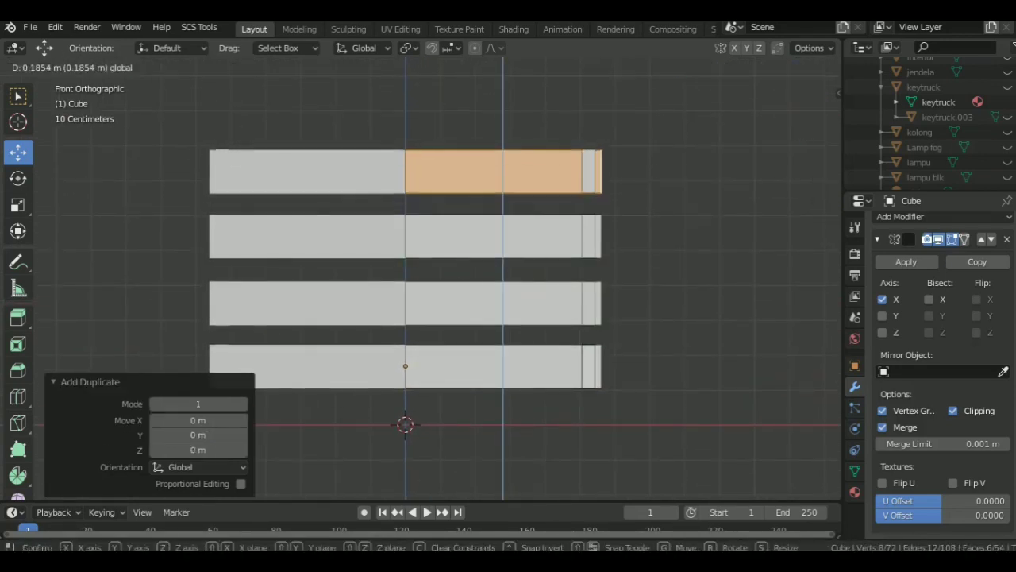
key("Return")
Duplicate all four linked front slats and move the copies about 1.22 m along Y to the back of the crate
middle_click_drag(476, 357, 588, 341)
key("ctrl+l")
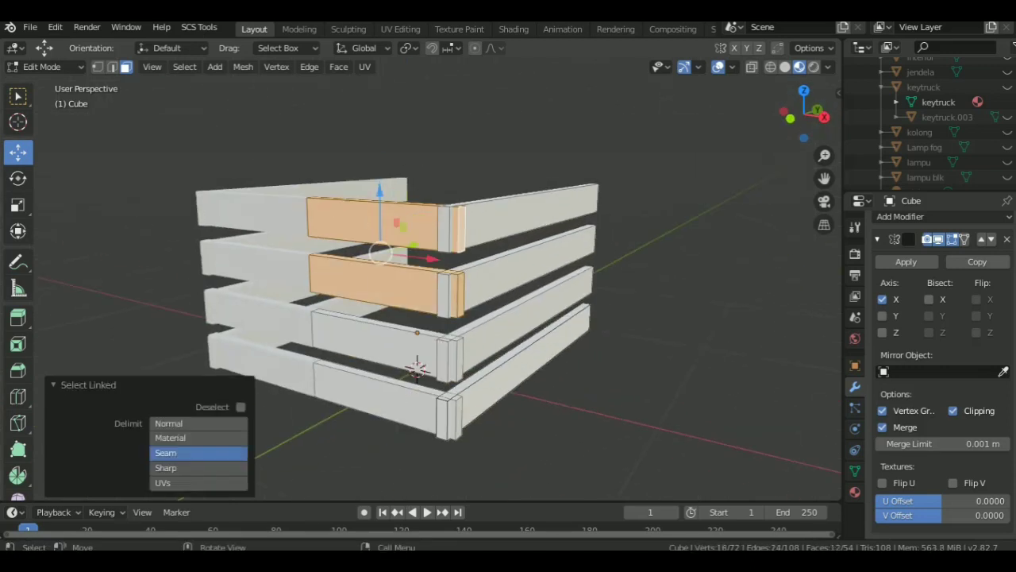
key("shift+d")
key("Escape")
middle_click_drag(476, 357, 556, 350)
key("g")
key("y")
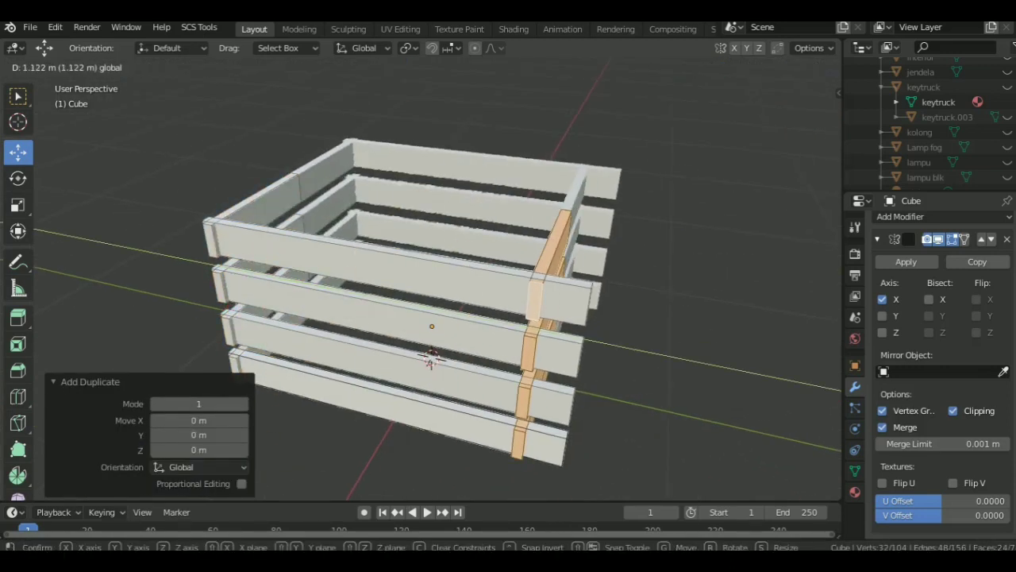
key("Return")
Duplicate the bottom side slat and move the copy inward along X for the crate floor
middle_click_drag(477, 357, 539, 342)
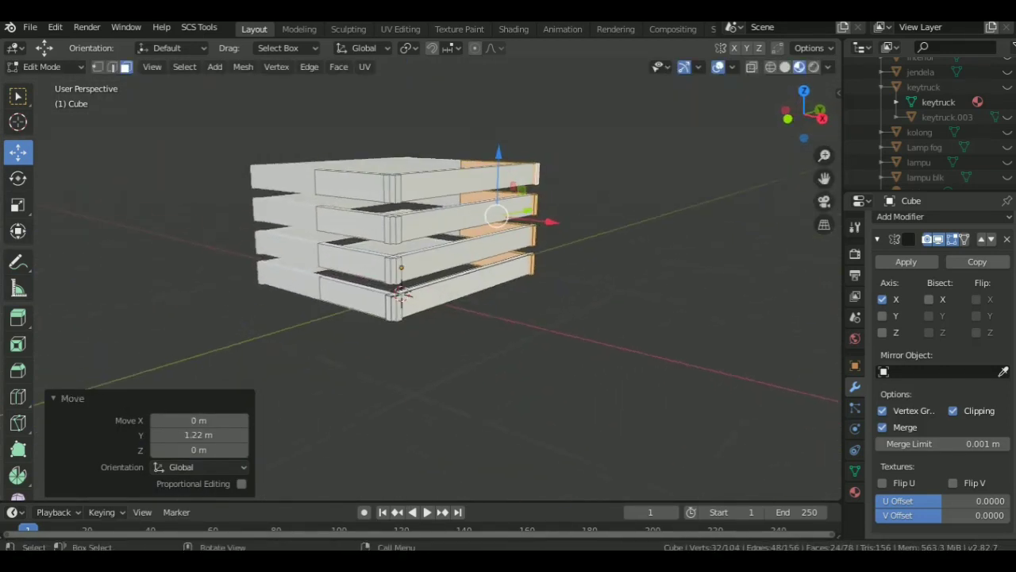
scroll(401, 294, "up", 2)
left_click(386, 312)
key("ctrl+l")
key("shift+d")
key("Escape")
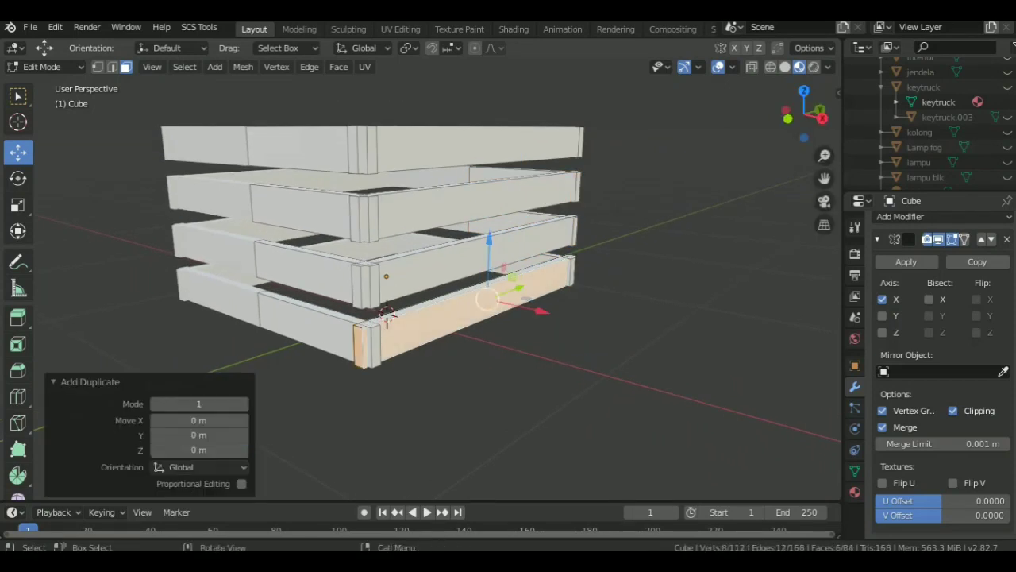
key("g")
key("x")
key("Return")
Rotate the copied floor slat 90° about Y so it lies flat, and lower it about 0.0375 m along Z
middle_click_drag(386, 312, 444, 301)
left_click(17, 177)
left_click_drag(421, 262, 445, 349)
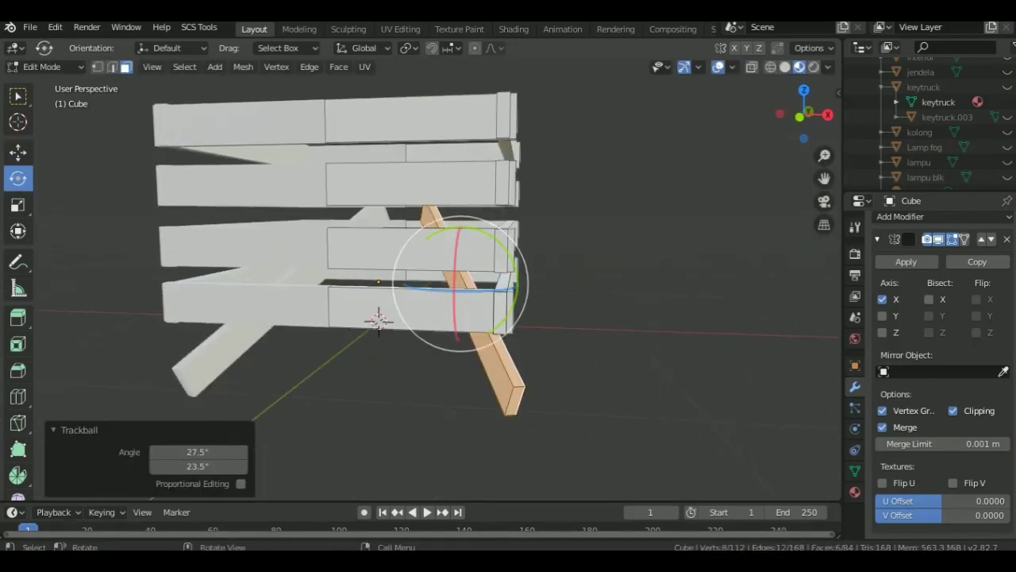
key("ctrl+z")
key("ctrl+shift+z")
left_click(199, 433)
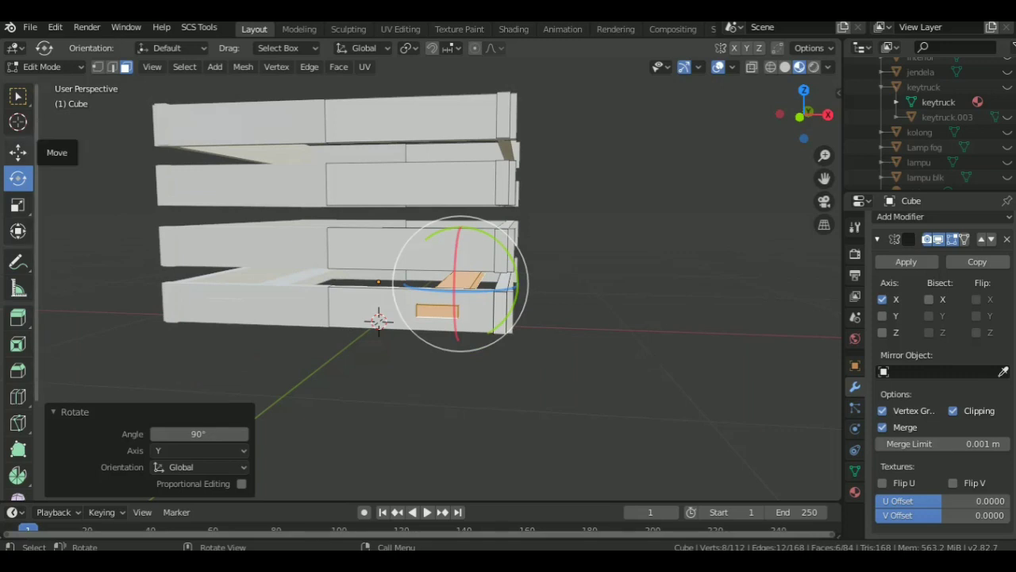
left_click(18, 152)
left_click_drag(458, 224, 458, 229)
Duplicate the floor slat in top view and move the copy about 0.256 m along X toward the centre
middle_click_drag(476, 318, 509, 222)
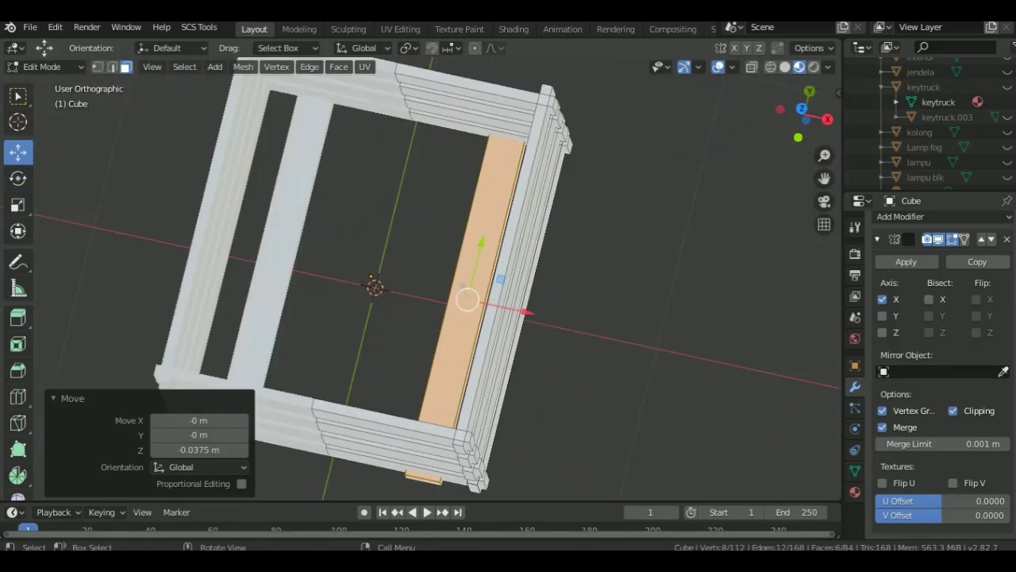
key("KP_7")
key("shift+d")
key("x")
key("Escape")
key("g")
key("x")
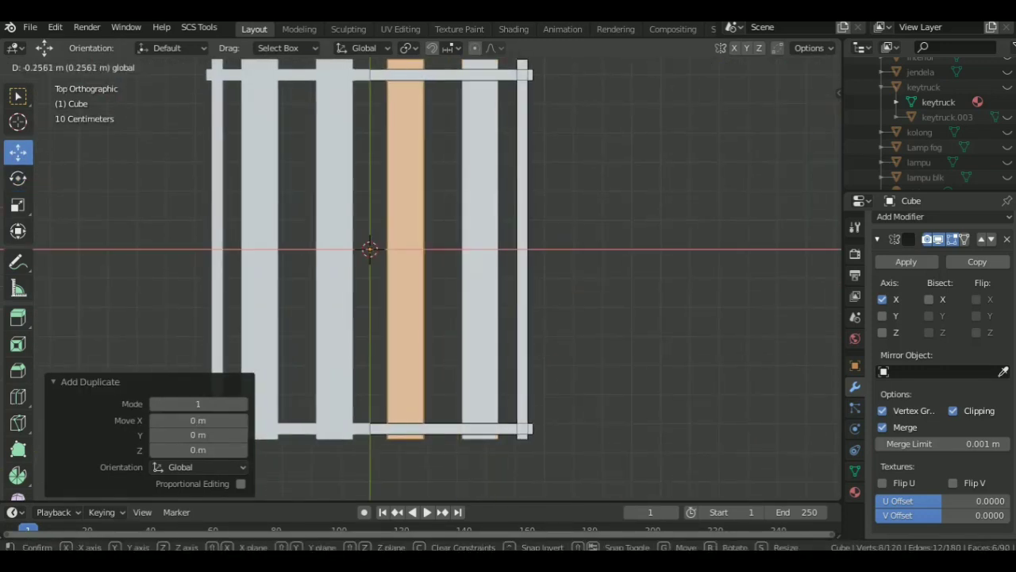
key("Return")
Switch to the Shading workspace and select the faces of all four slat rows on the crate's right-hand side
mouse_move(476, 318)
middle_mouse_down()
mouse_move(476, 262)
mouse_move(619, 262)
middle_mouse_up()
left_click(513, 28)
mouse_move(492, 199)
middle_mouse_down()
mouse_move(492, 159)
mouse_move(437, 250)
mouse_move(553, 248)
mouse_move(551, 230)
mouse_move(524, 233)
mouse_move(465, 263)
middle_mouse_up()
left_click(436, 250)
left_click(433, 246, "shift")
left_click(507, 240, "shift")
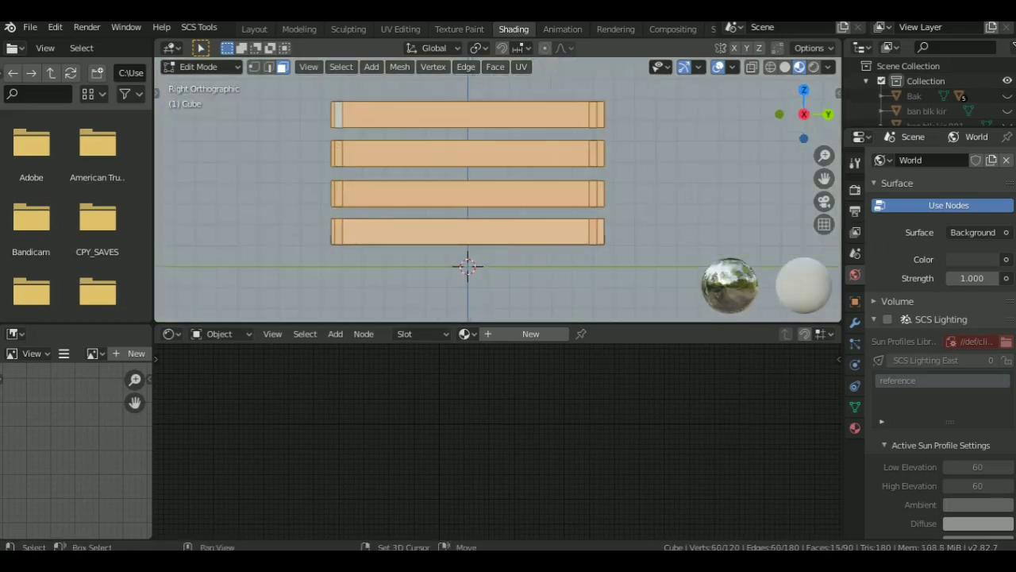
left_click(397, 150, "shift")
Create a new material for the crate and add an Image Texture node to it
left_click(531, 334)
left_click(335, 333)
mouse_move(363, 447)
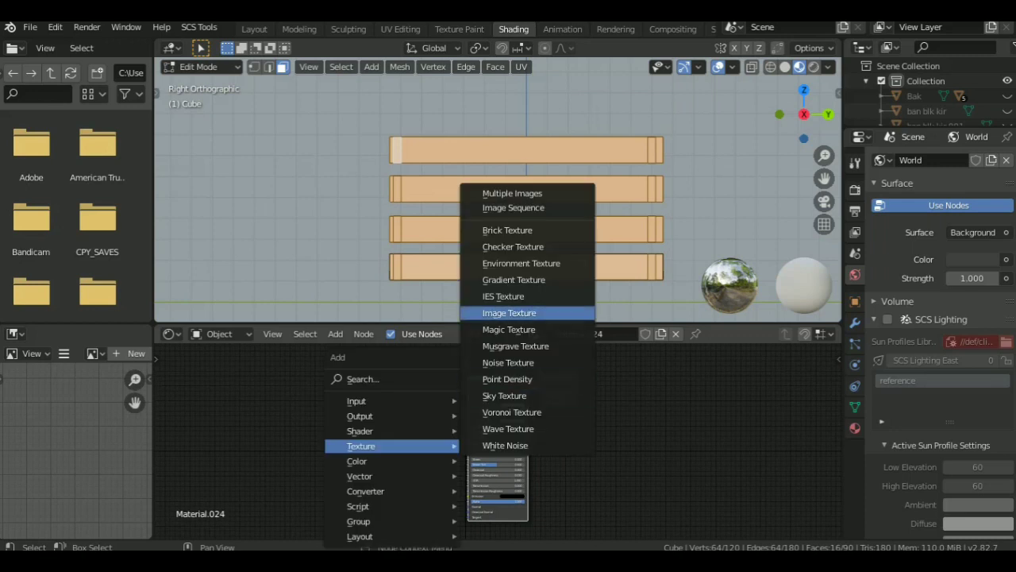
left_click(508, 310)
Load the wildtextures table-top wood JPG from the mitsubishi-minicab-2005 folder into the Image Texture node
left_click(421, 404)
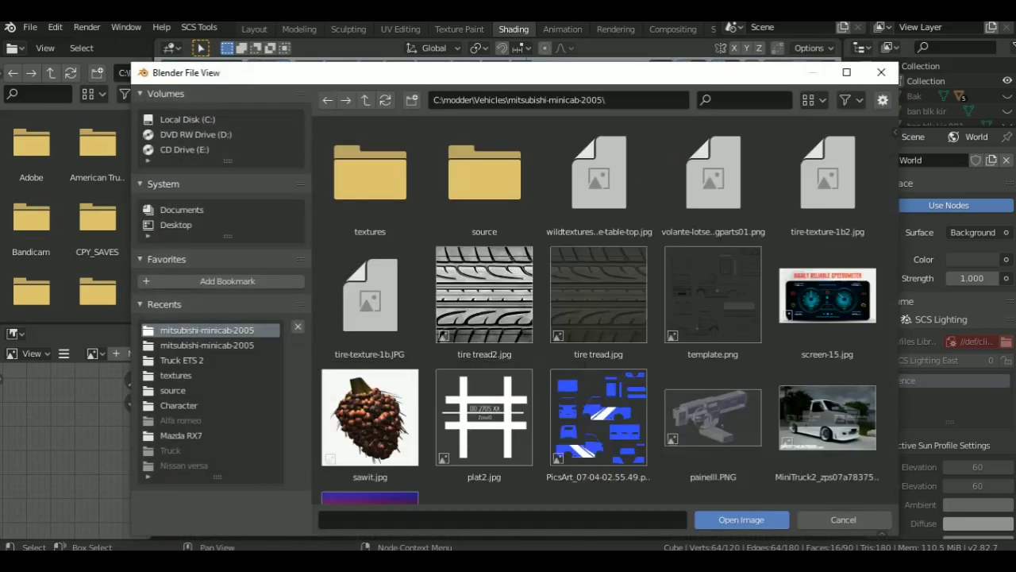
scroll(600, 309, "down", 2)
scroll(600, 309, "up", 5)
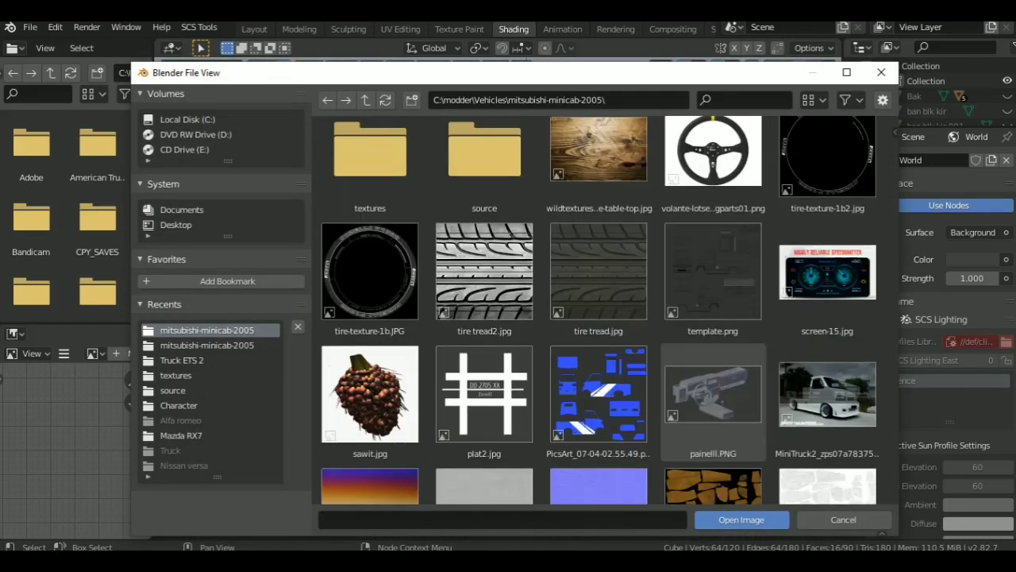
left_click(599, 175)
key("Return")
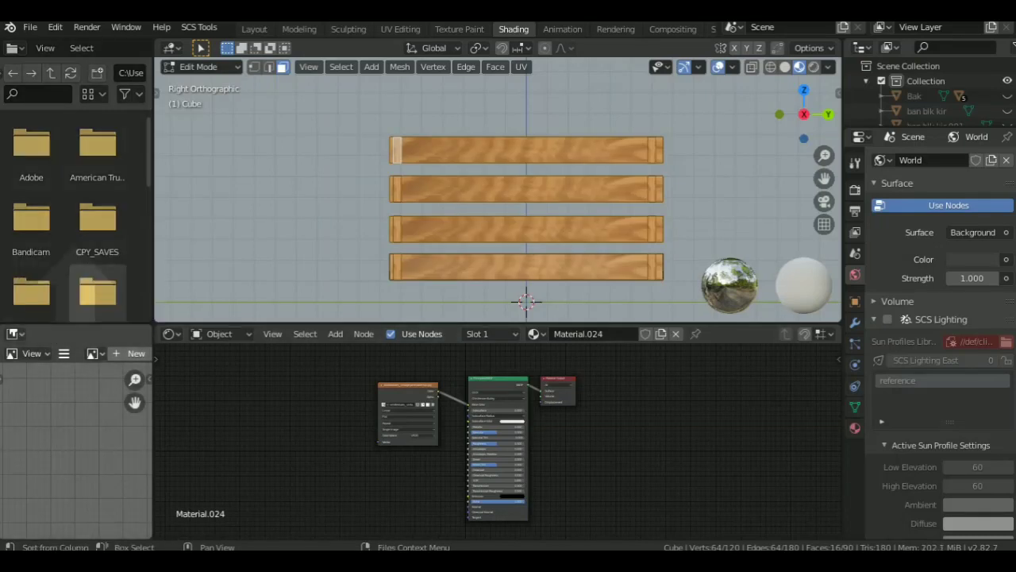
Widen the file browser area beside the viewport and turn it into a UV Editor framing the whole wood image
left_click_drag(153, 238, 331, 238)
left_click(12, 48)
left_click(45, 71)
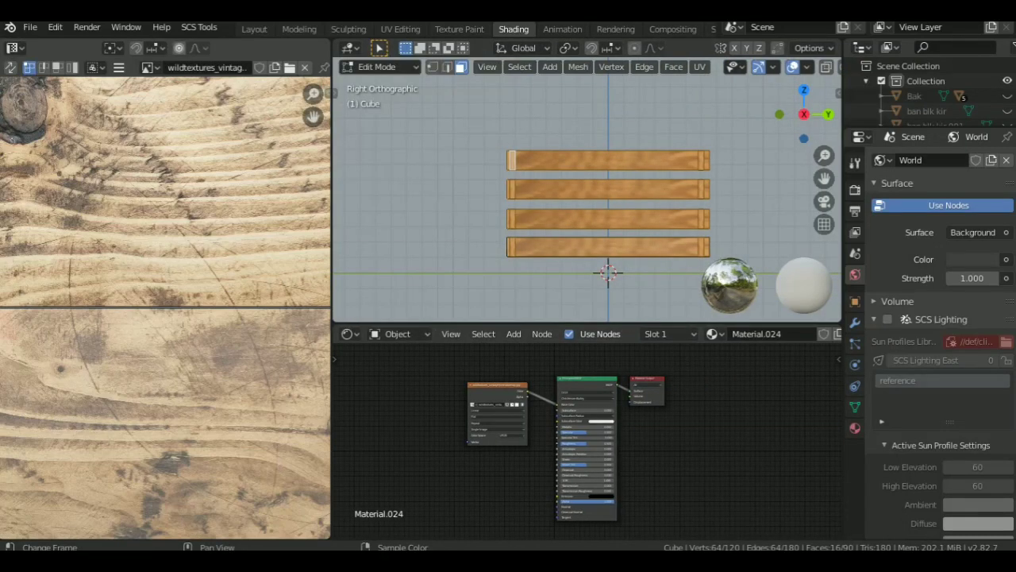
scroll(165, 309, "down", 4)
middle_click_drag(11, 401, 4, 400)
Project the selected side faces' UVs from the right view, enlarge them about 3.7 times and shift them within the wood image
key("u")
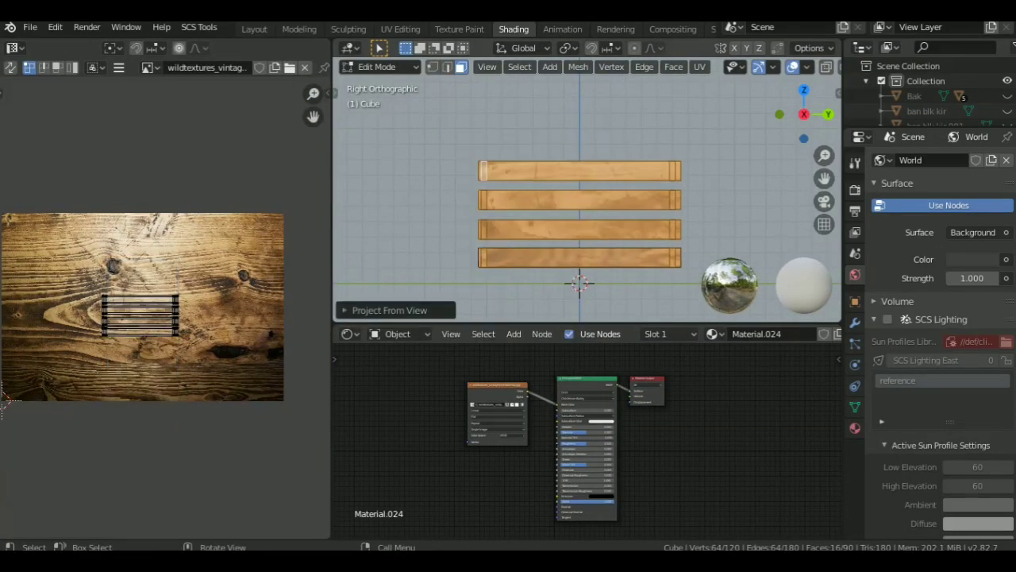
key("KP_Decimal")
key("s")
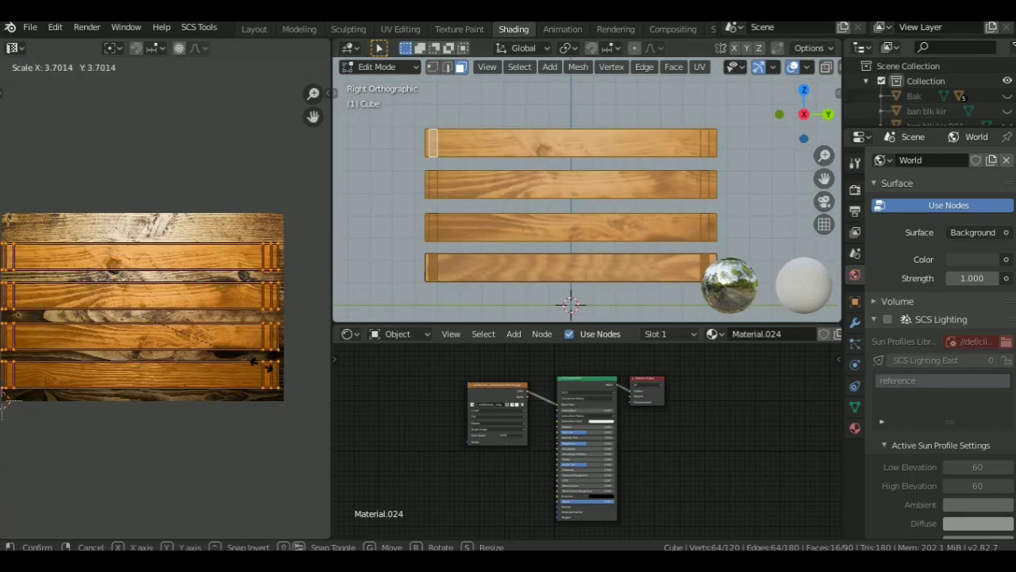
left_click(4, 400)
key("g")
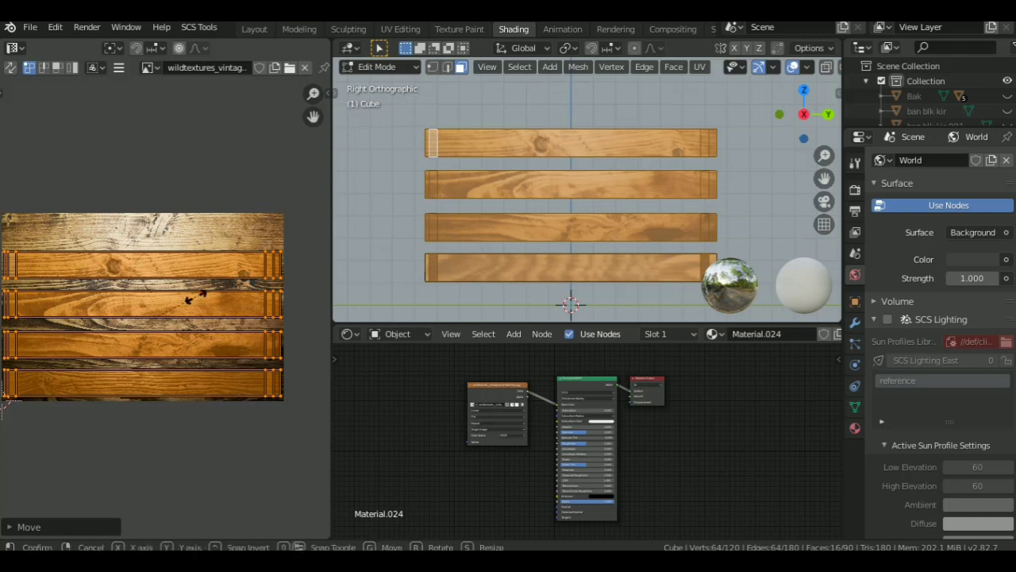
Compress the side faces' UVs vertically and move them down to the lower edge of the wood image
key("s")
key("y")
left_click(6, 405)
key("g")
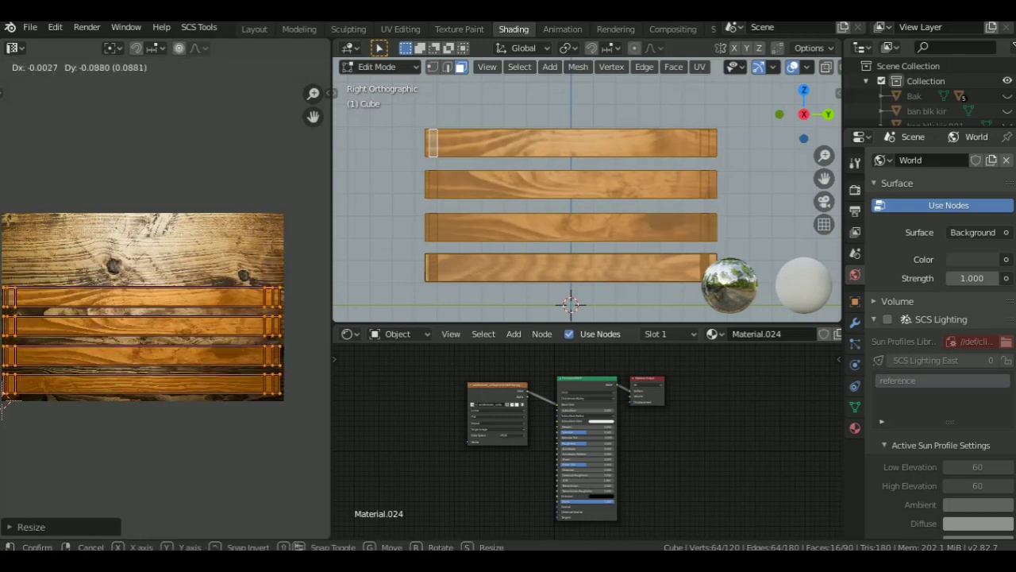
left_click(6, 404)
middle_click_drag(588, 199, 659, 194)
key("Tab")
key("Tab")
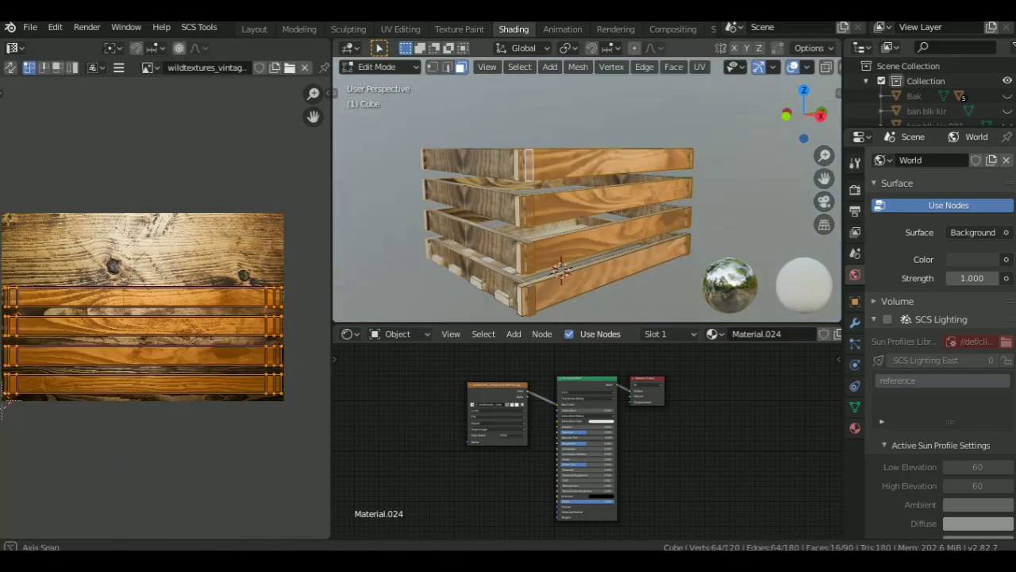
Select the crate's front- and back-facing slat faces and project their UVs from the front view
left_click(572, 205)
middle_click_drag(604, 238, 580, 199)
left_click(555, 206, "shift")
left_click(556, 199, "shift")
key("KP_1")
key("u")
key("a")
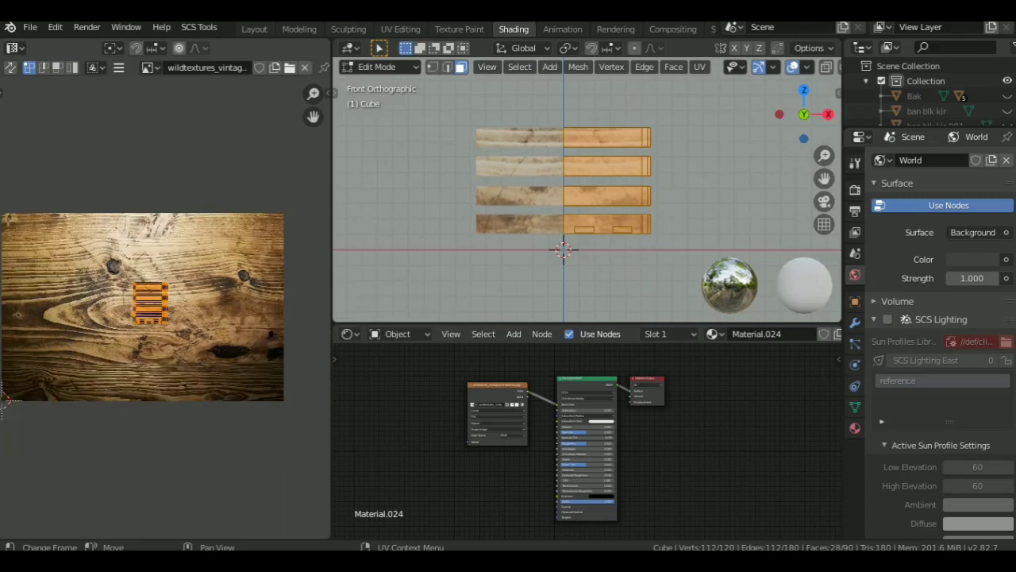
Enlarge the front and back faces' UVs, compress them vertically and place them in the lower part of the wood image
key("s")
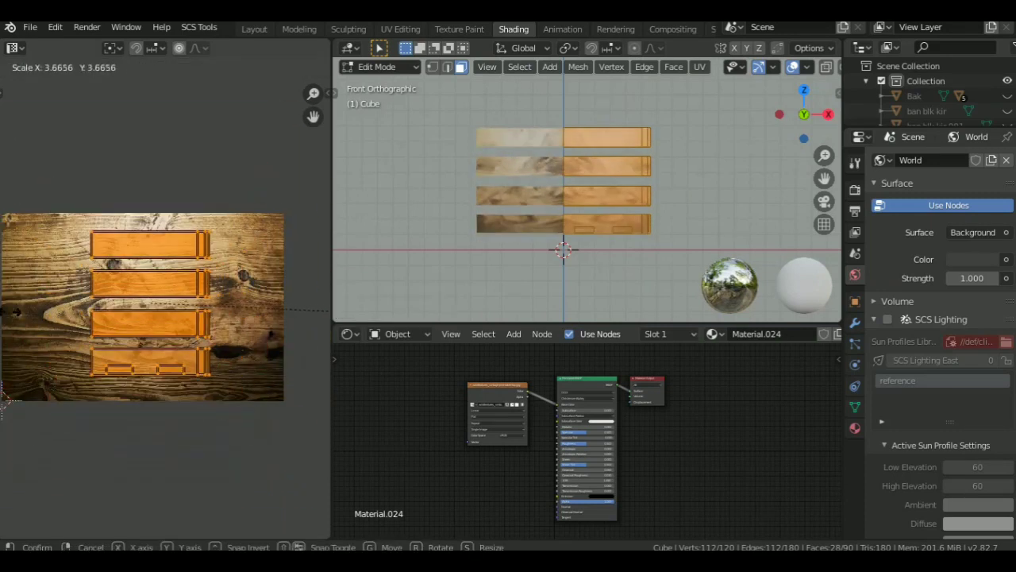
left_click(16, 312)
key("y")
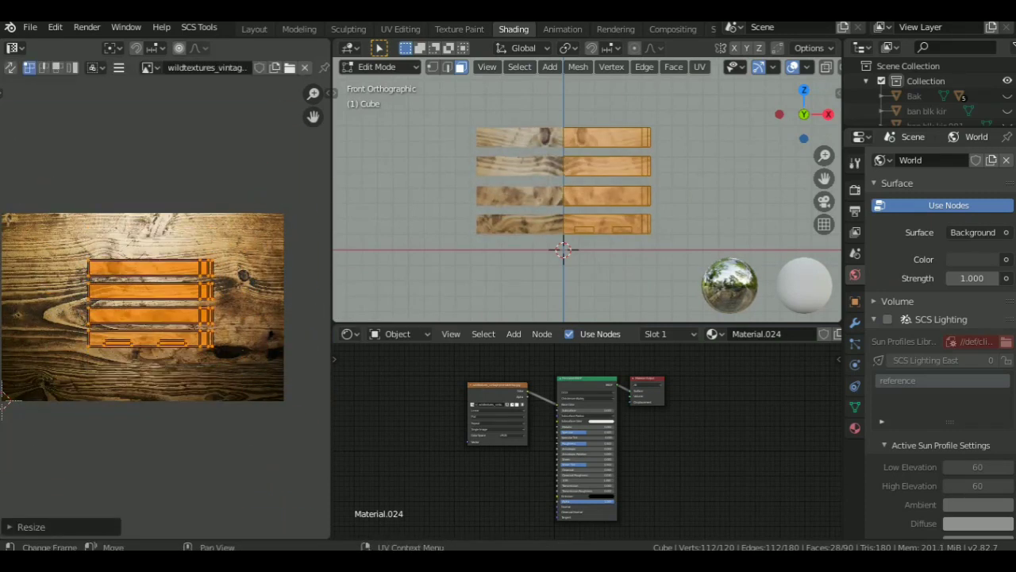
key("g")
left_click(7, 397)
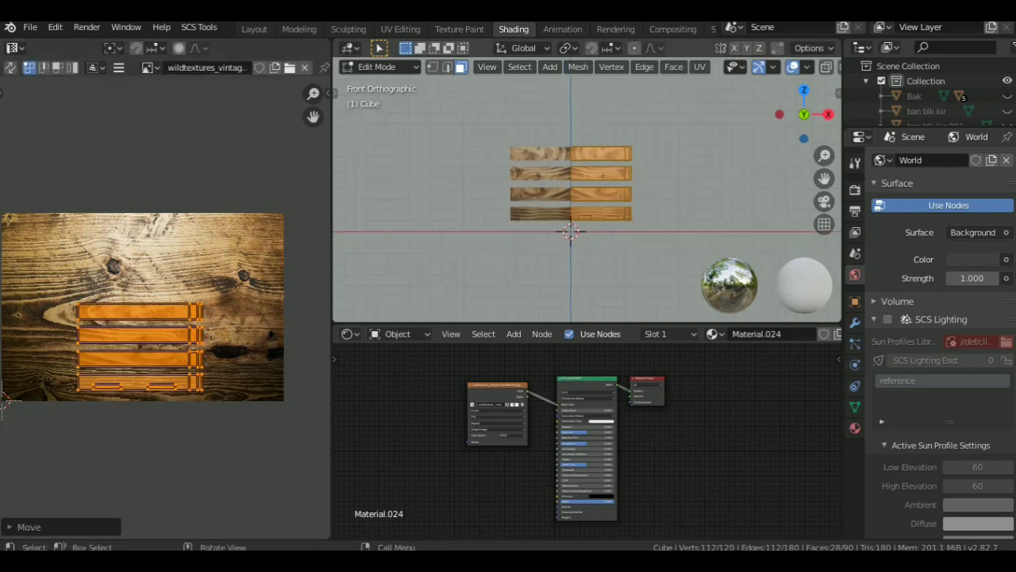
middle_click_drag(571, 198, 635, 167)
key("Tab")
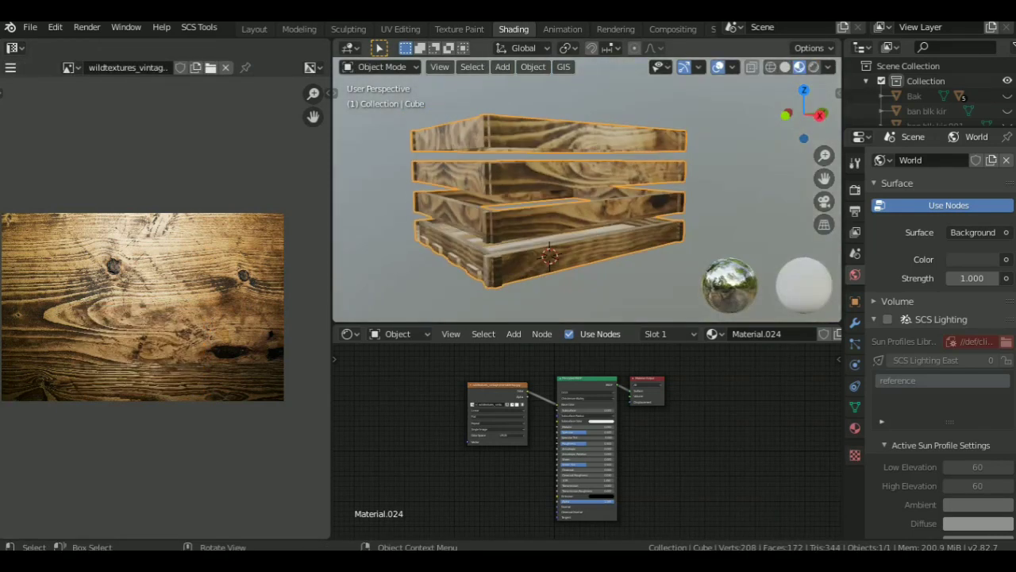
Select the long side faces of the two floor slats and project their UVs from the right view
key("Tab")
middle_click_drag(587, 198, 611, 159)
left_click(587, 198, "shift")
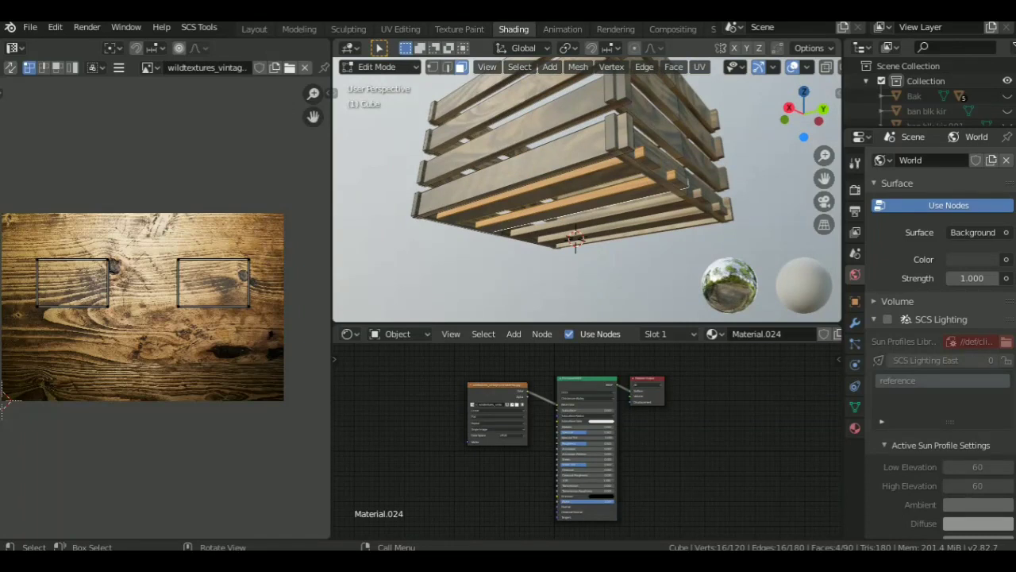
key("KP_3")
key("u")
Enlarge the floor slat side UVs about 2.5 times and reposition them on the wood image
key("s")
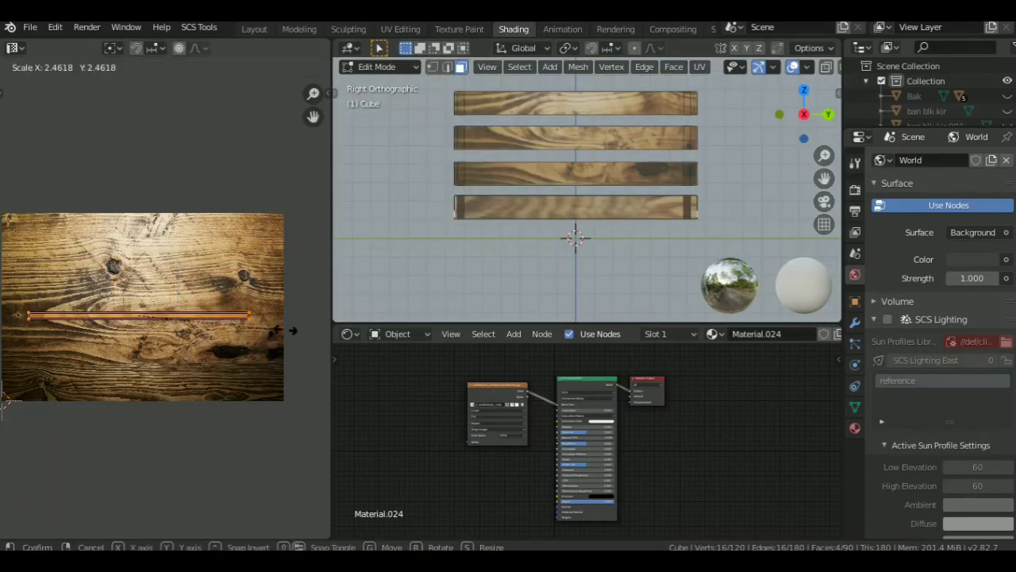
key("Return")
key("g")
key("Return")
Select the upward- and downward-facing faces of all slats, project their UVs from the top view and enlarge them
middle_click_drag(587, 198, 592, 220)
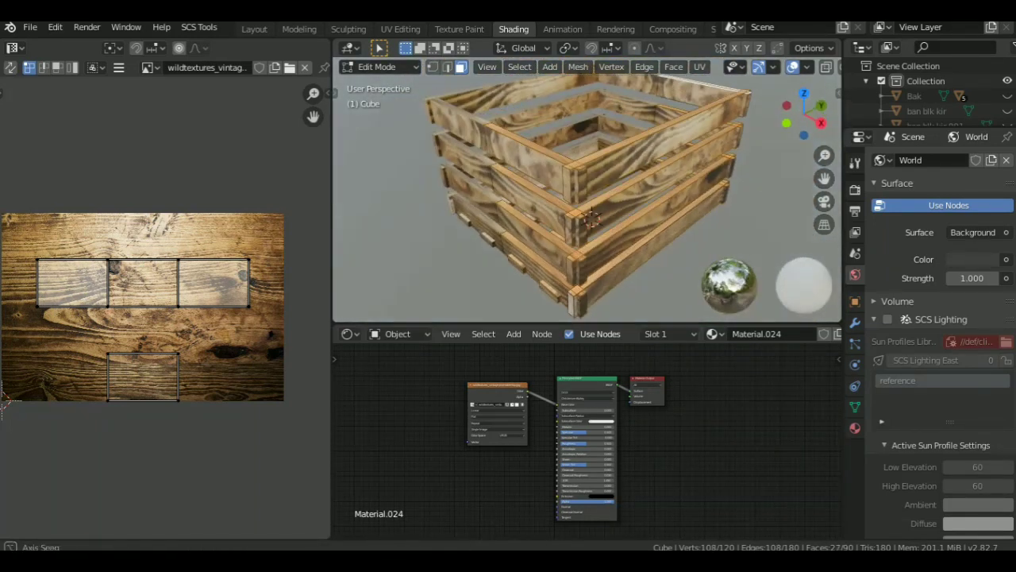
key("u")
key("s")
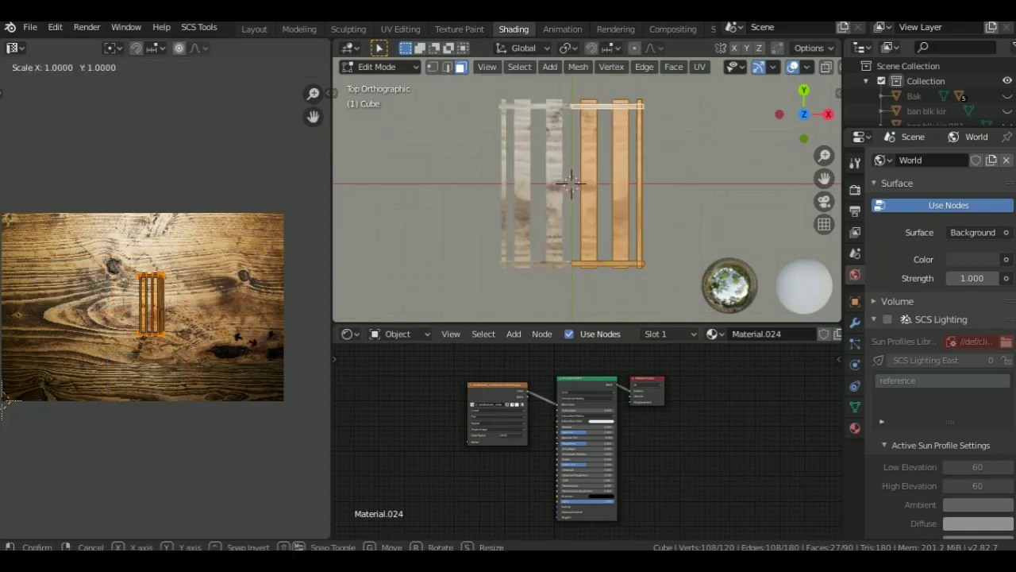
left_click(4, 401)
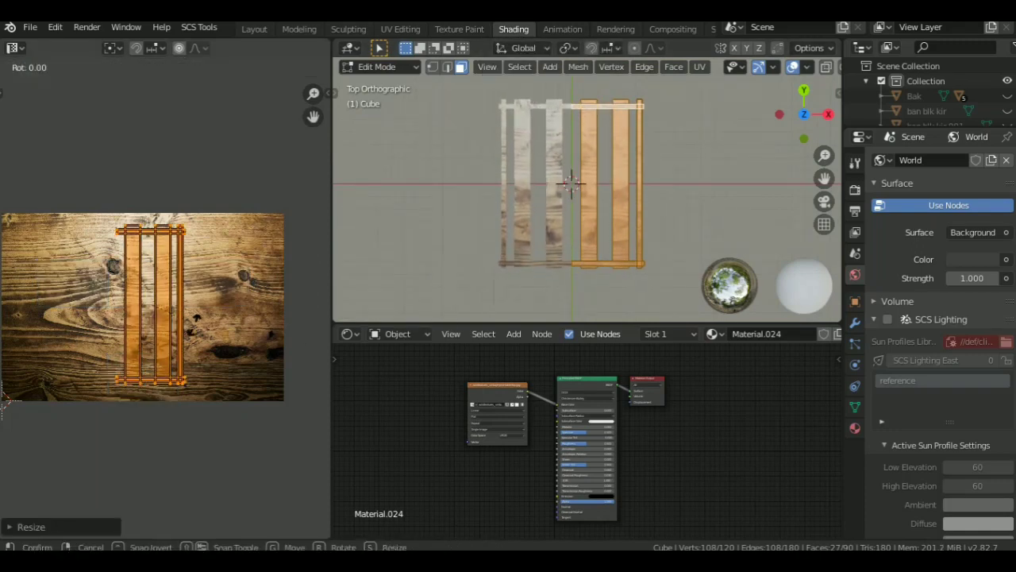
Rotate the top-view UVs 90° to follow the grain, move them to the image's lower part and stretch them along X
key("Return")
key("g")
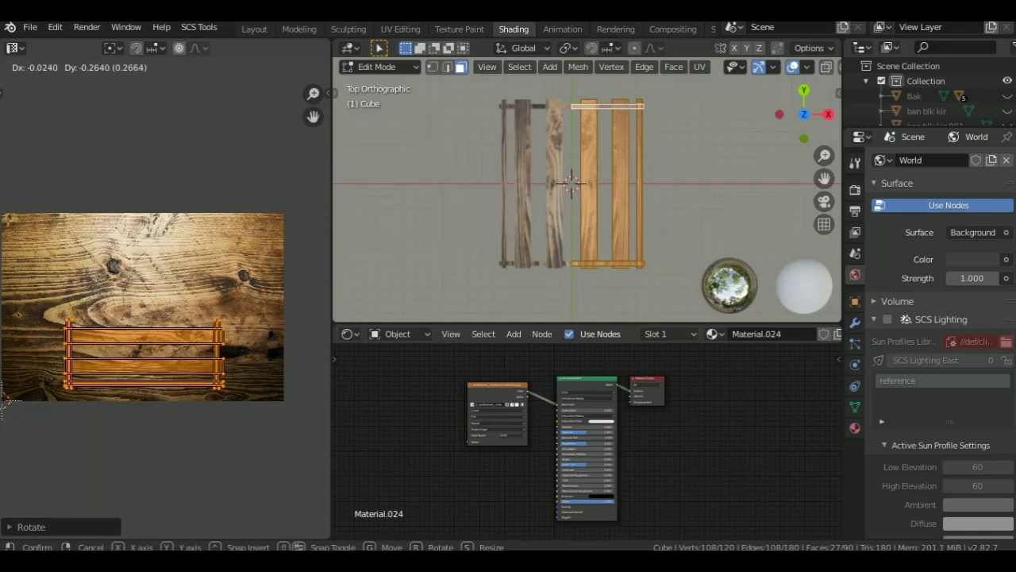
key("Return")
key("s")
key("x")
left_click(4, 401)
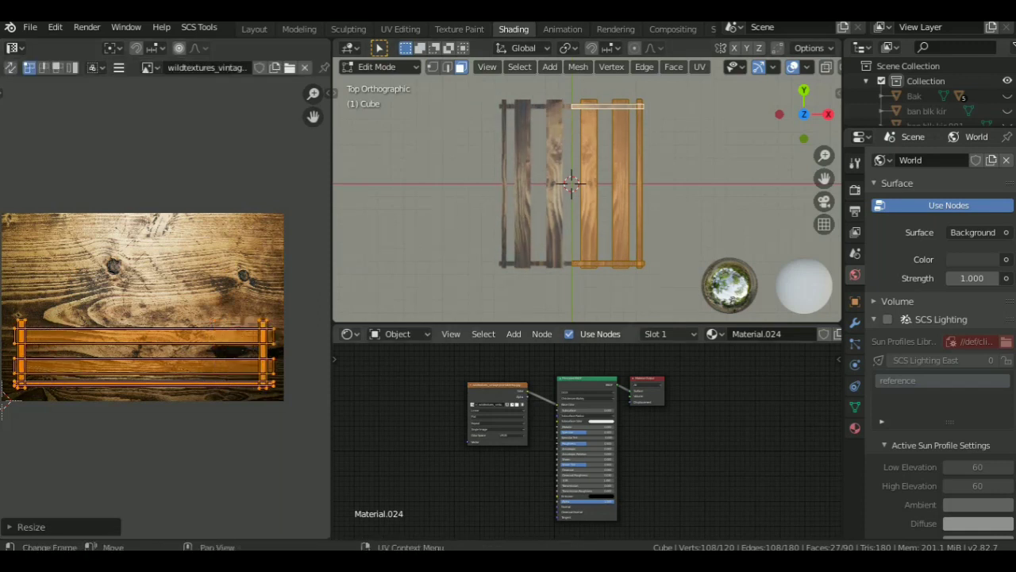
key("Tab")
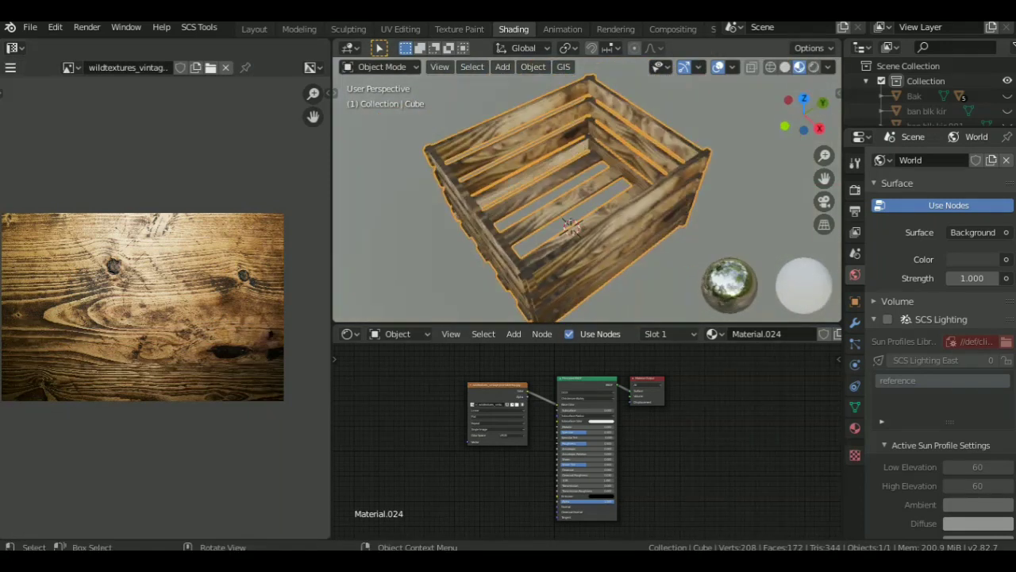
Select the top and bottom faces of the front and back slats, project their UVs from the top view and enlarge them
key("Tab")
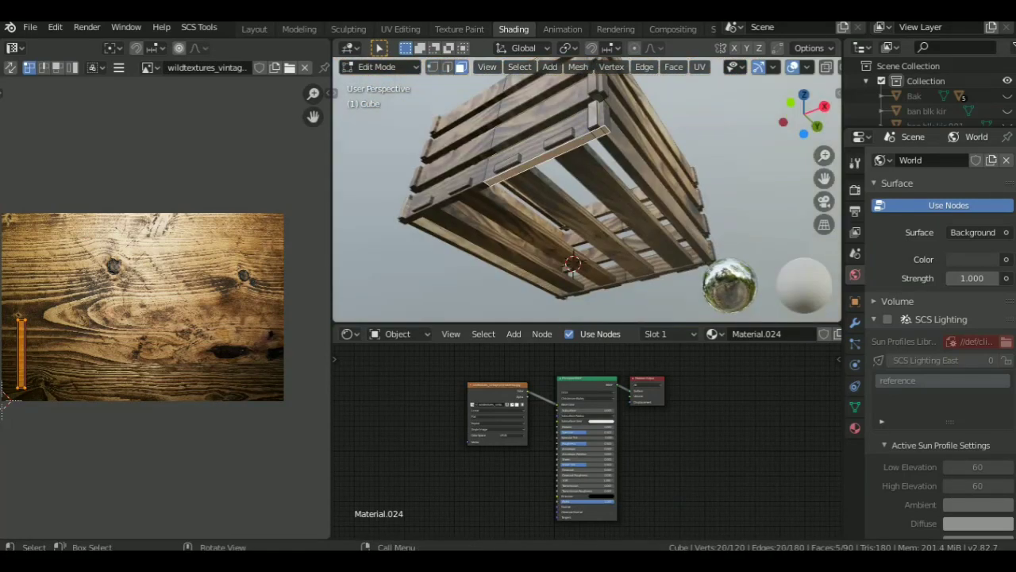
middle_click_drag(571, 199, 619, 175)
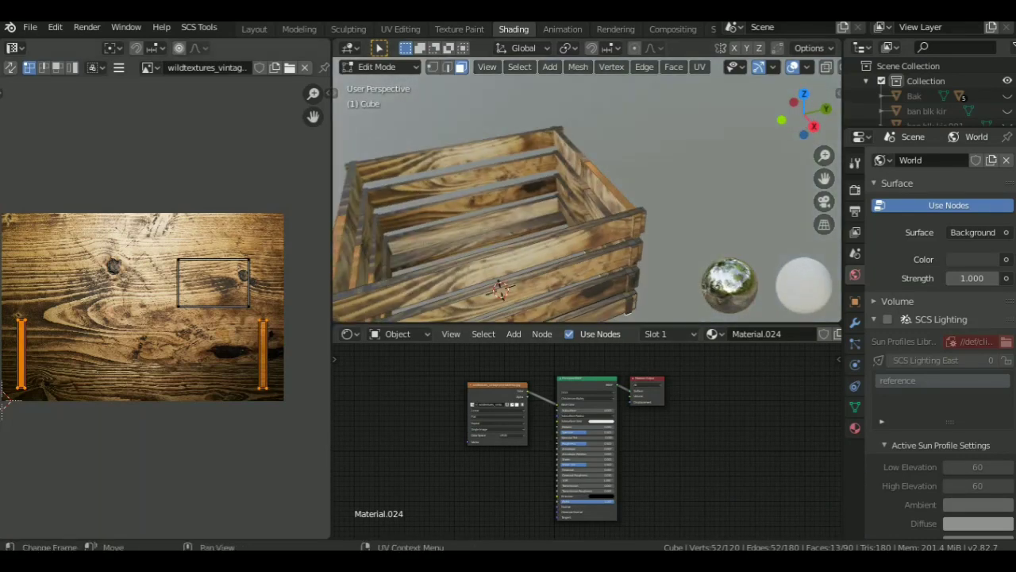
mouse_move(588, 199)
middle_mouse_down()
mouse_move(591, 159)
mouse_move(602, 218)
mouse_move(603, 199)
middle_mouse_up()
key("KP_7")
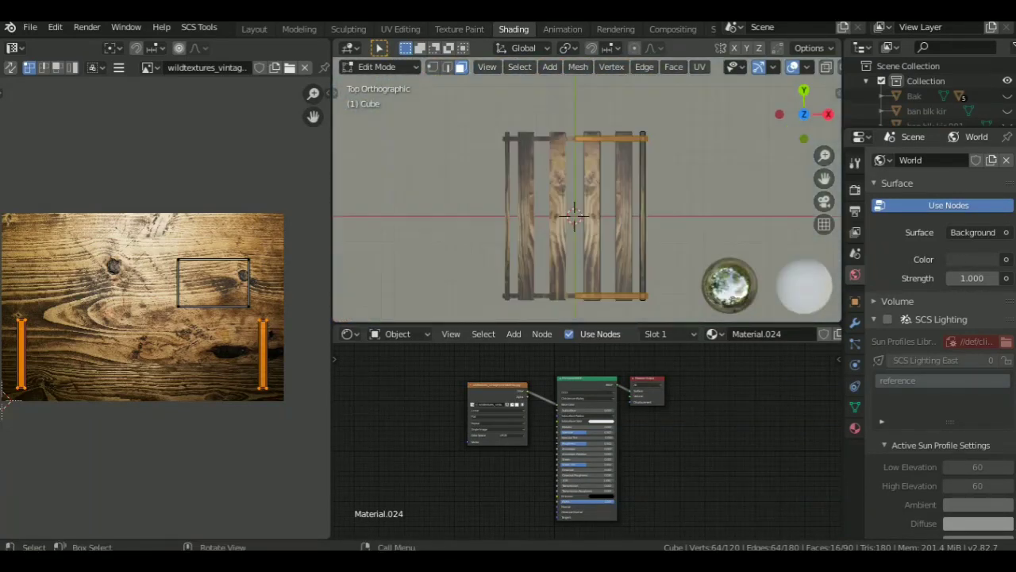
left_click(540, 214)
left_click(4, 401)
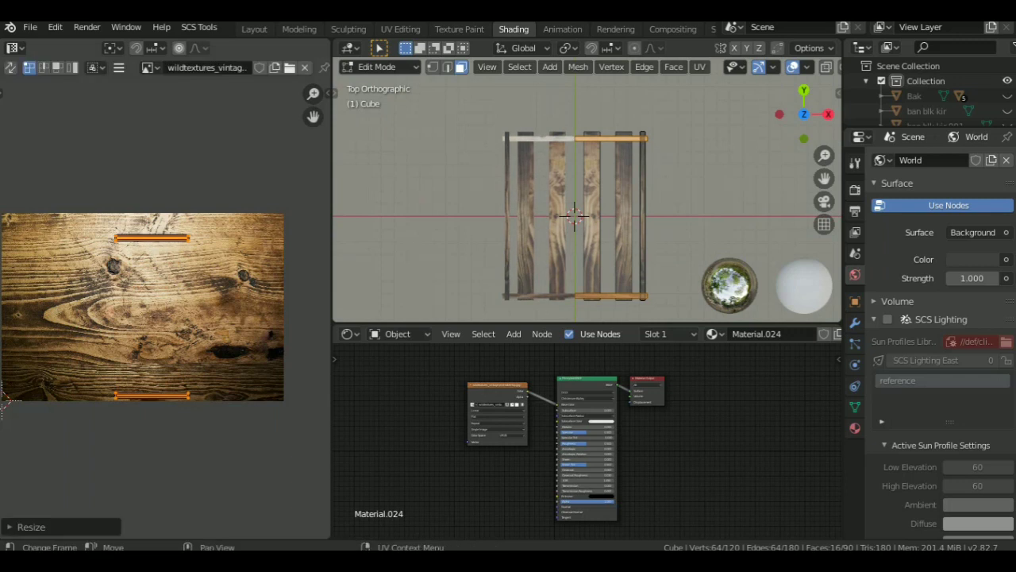
Scale the two edge-face UV strips to nearly the image width and stack them along the lower part of the wood image
key("g")
left_click(5, 401)
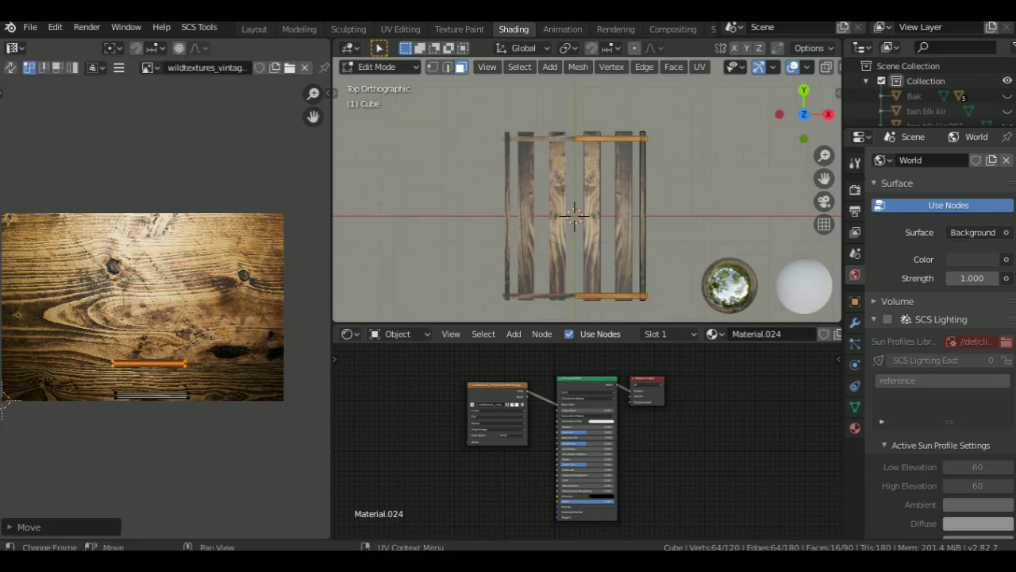
key("s")
left_click(4, 401)
left_click(5, 401)
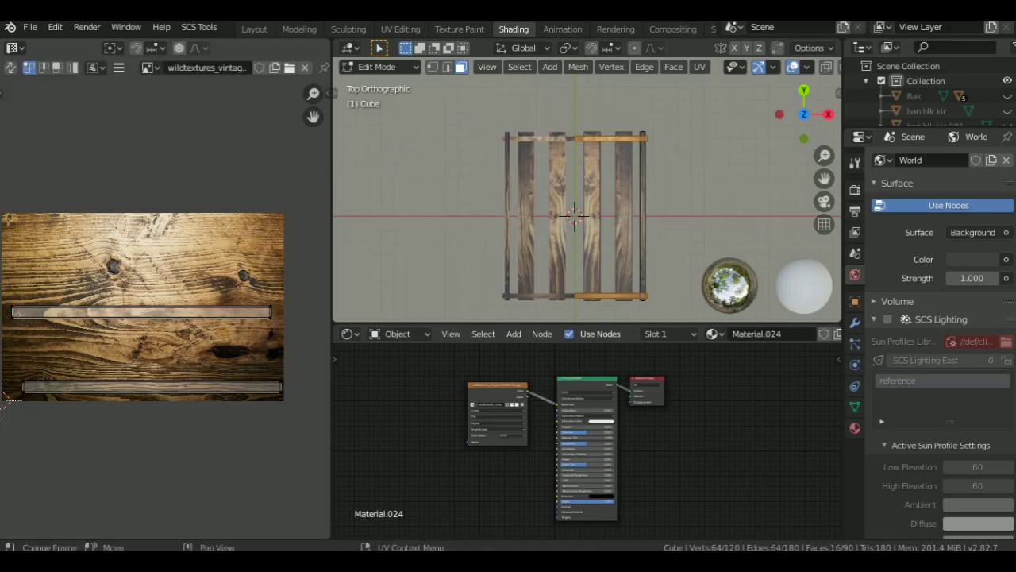
key("g")
left_click(6, 401)
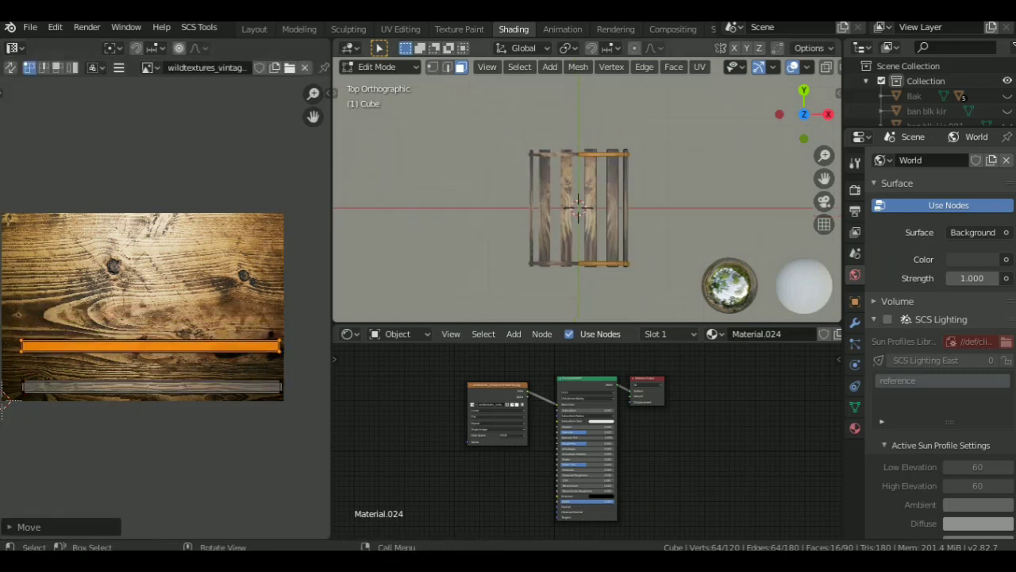
Return to Object Mode, inspect the textured crate and switch to the Layout workspace
key("Tab")
middle_click_drag(556, 207, 602, 226)
scroll(601, 226, "up", 3)
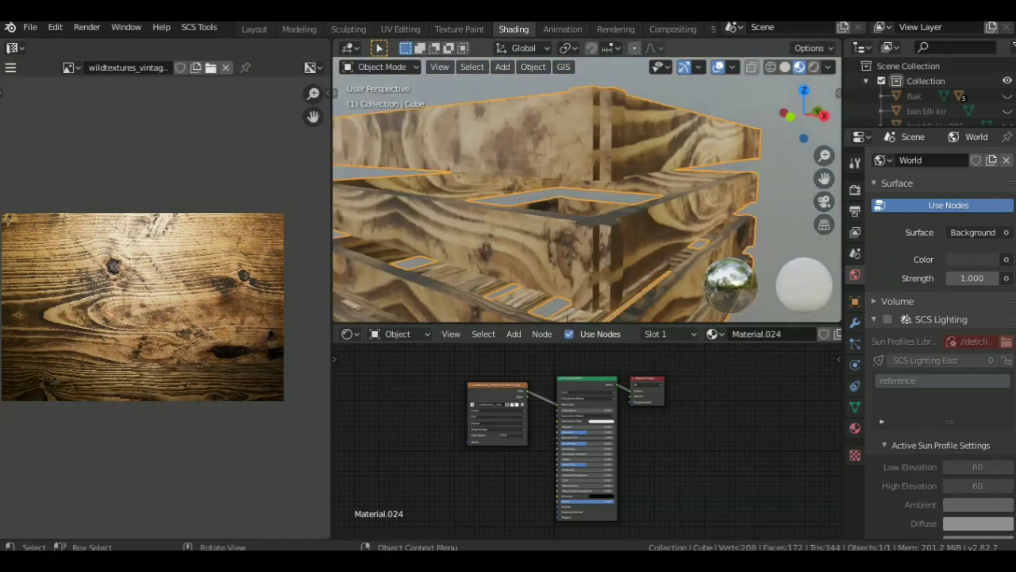
scroll(602, 226, "down", 5)
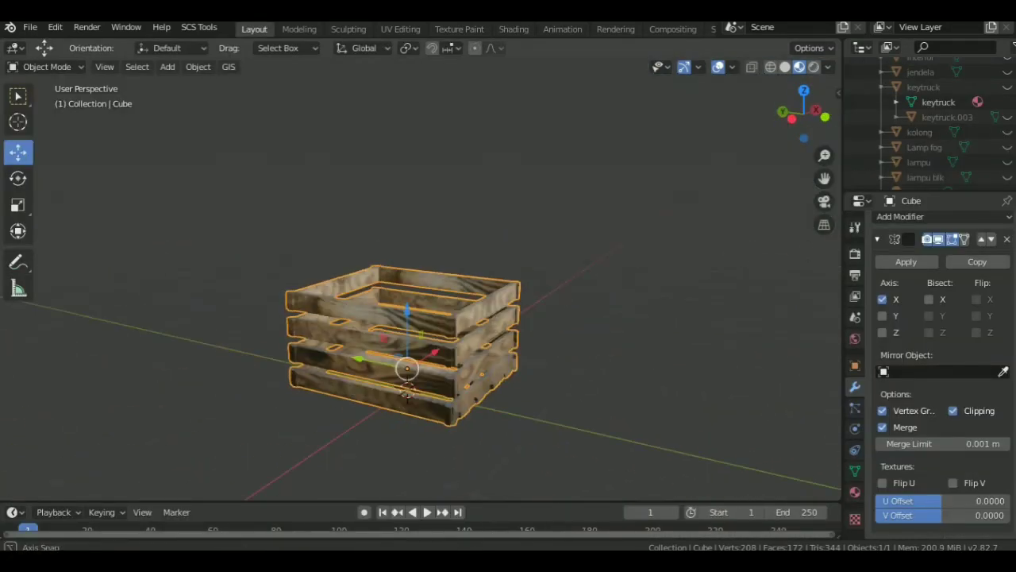
middle_click_drag(659, 329, 683, 333)
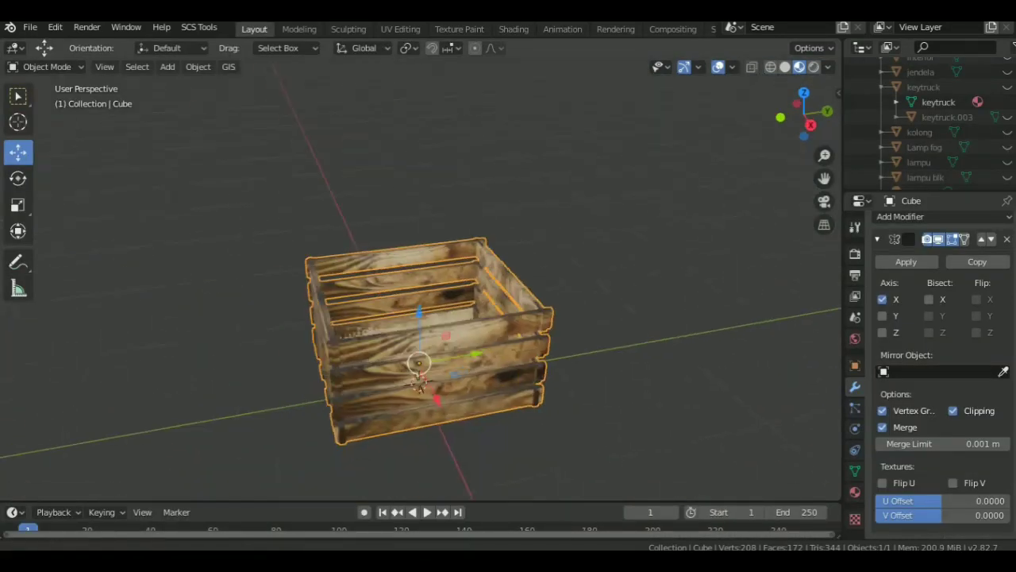
Import the OBJ model low.obj from the mitsubishi-minicab-2005 folder
left_click(29, 27)
mouse_move(50, 229)
left_click(181, 350)
left_click(206, 330)
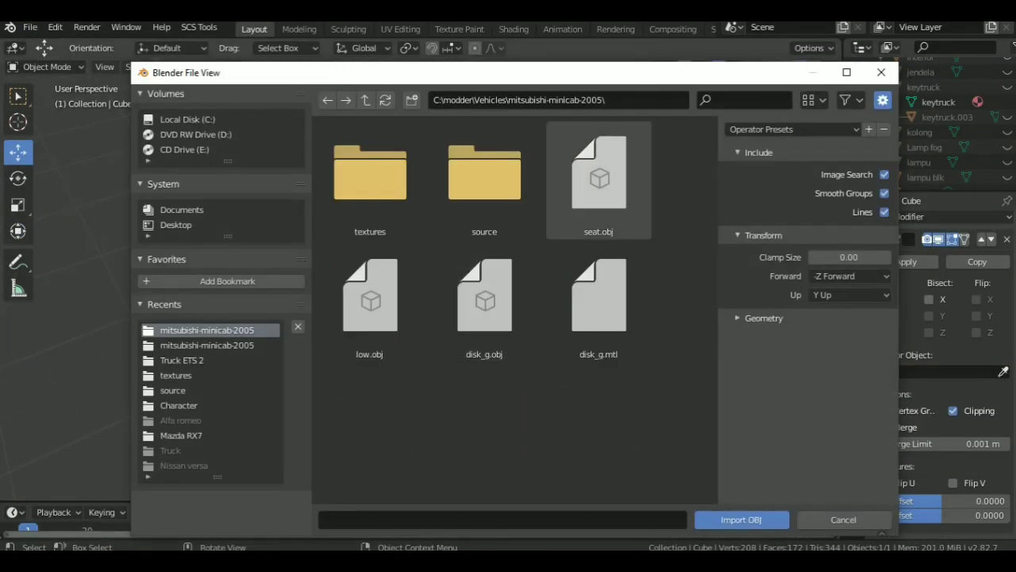
left_click(363, 295)
left_click(741, 519)
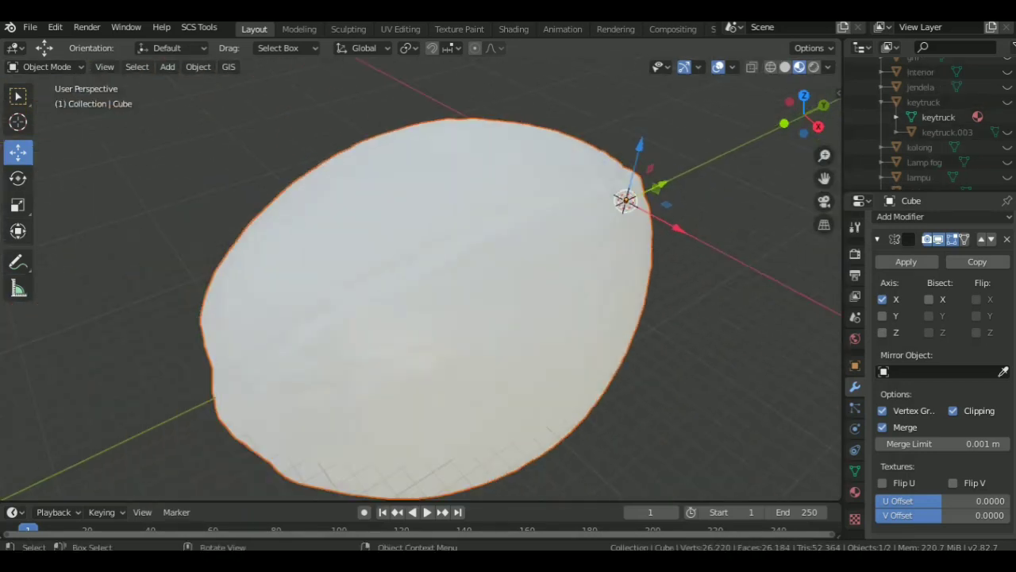
Scale the imported coconut model down uniformly by 0.065 and again by 0.201 so it fits inside the crate
key("Tab")
key("Tab")
scroll(509, 286, "down", 5)
key("s")
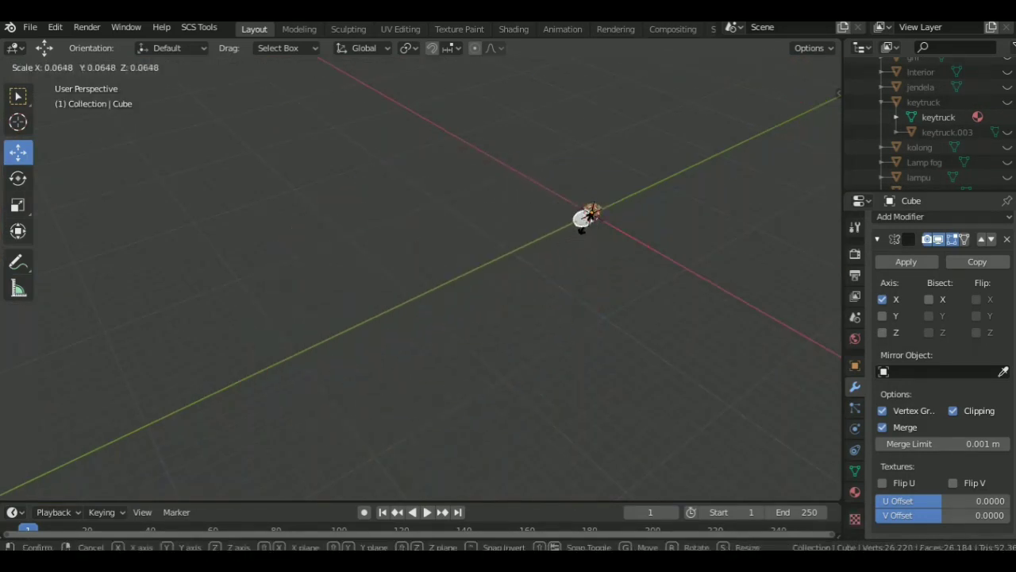
key("Return")
key("KP_Decimal")
left_click_drag(929, 194, 929, 277)
scroll(929, 159, "up", 5)
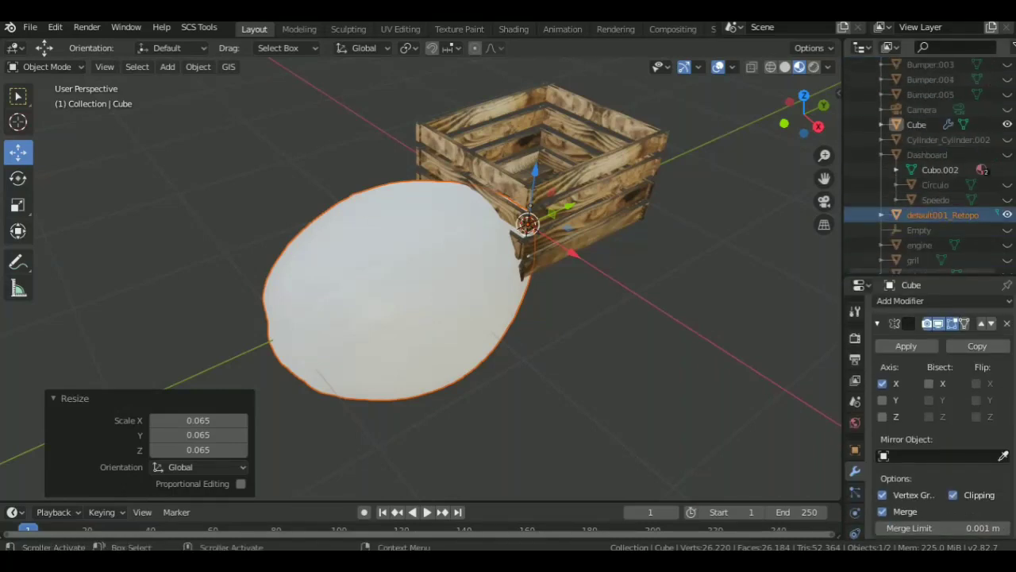
scroll(929, 159, "up", 5)
key("s")
key("Return")
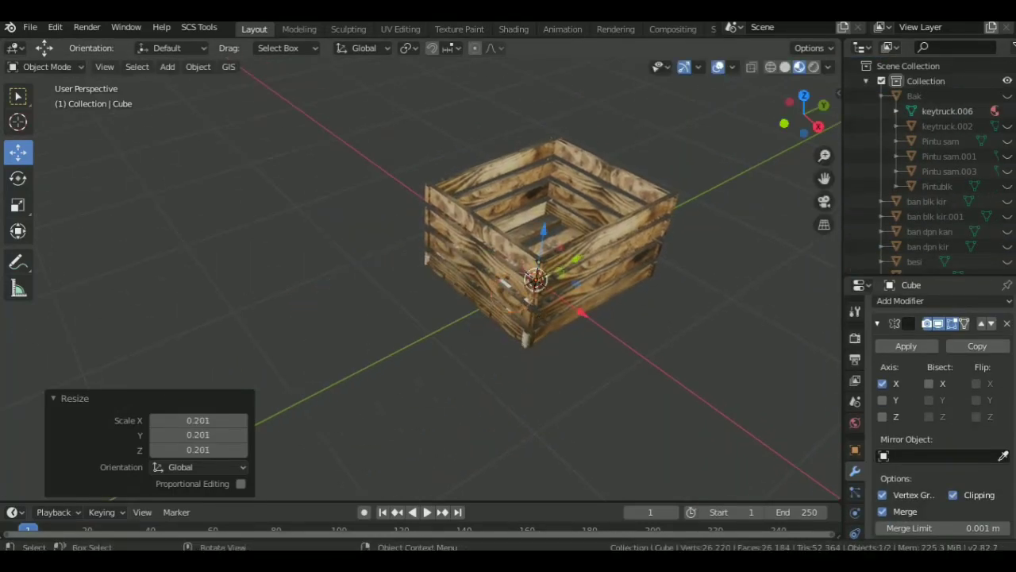
Raise the coconut 0.306 m along Z so it sits above the crate's floor slats
scroll(420, 277, "up", 5)
middle_click_drag(421, 317, 421, 238)
key("g")
key("z")
key("Return")
scroll(421, 278, "up", 3)
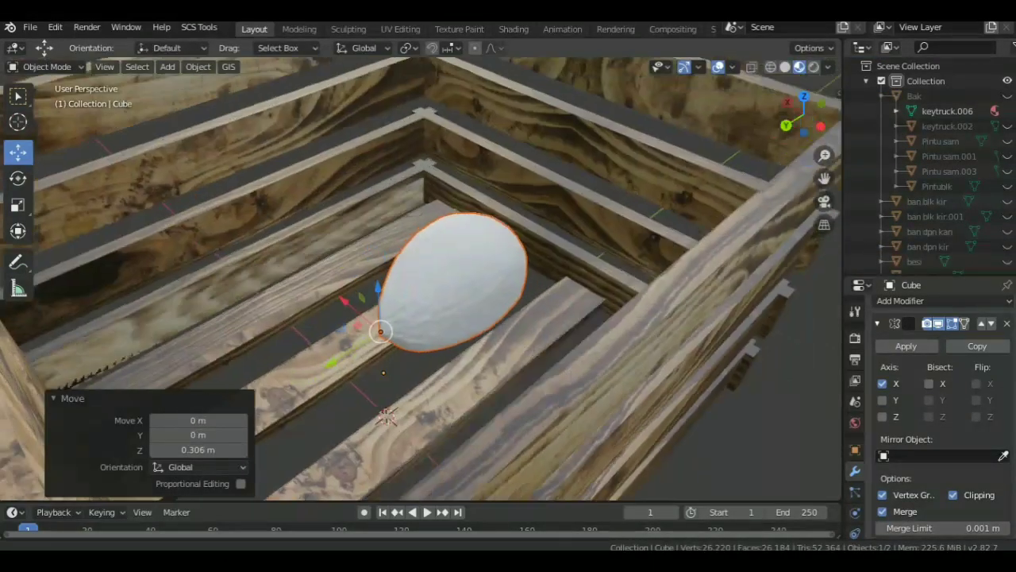
Move the coconut 0.271 m along X and -0.151 m along Y, towards a corner of the crate
middle_click_drag(421, 278, 516, 262)
key("g")
key("x")
key("Return")
key("KP_3")
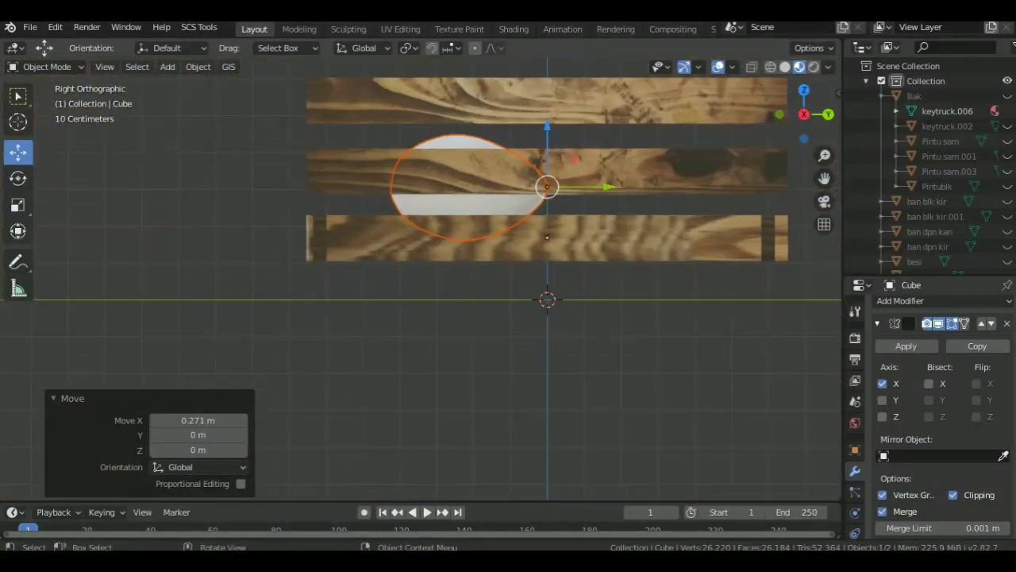
key("g")
key("y")
key("Return")
mouse_move(420, 277)
middle_mouse_down()
mouse_move(477, 238)
mouse_move(417, 286)
middle_mouse_up()
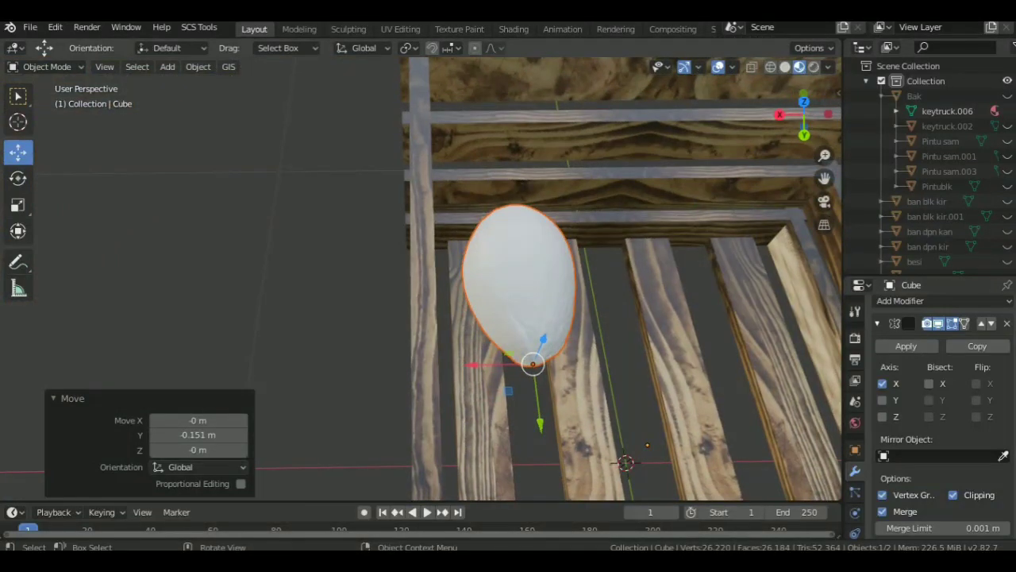
Add a Decimate modifier to the coconut and set its collapse ratio to 0.1
left_click(516, 262)
left_click(937, 307)
left_click(731, 109)
left_click(940, 391)
type("0.")
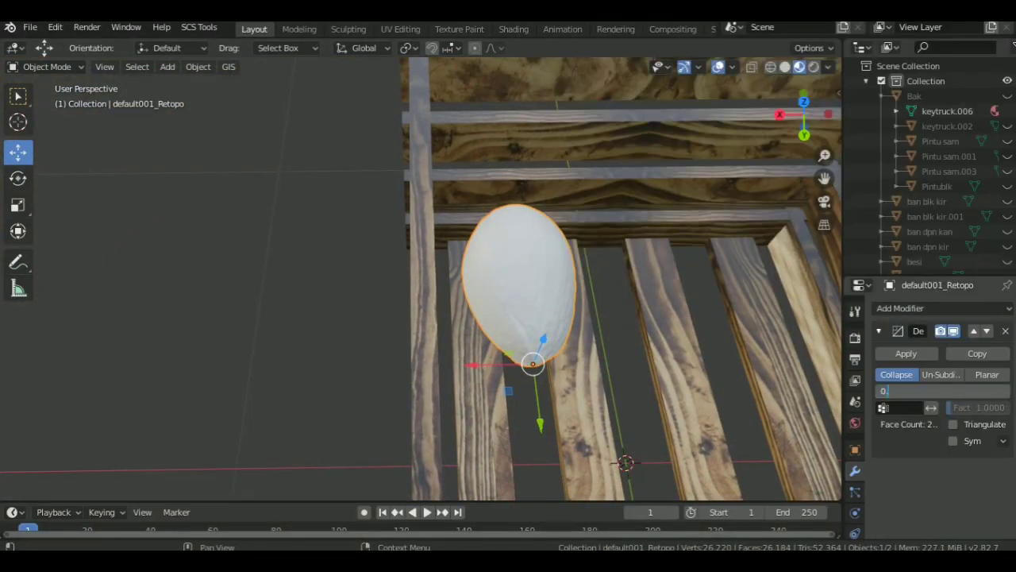
type("5")
key("Return")
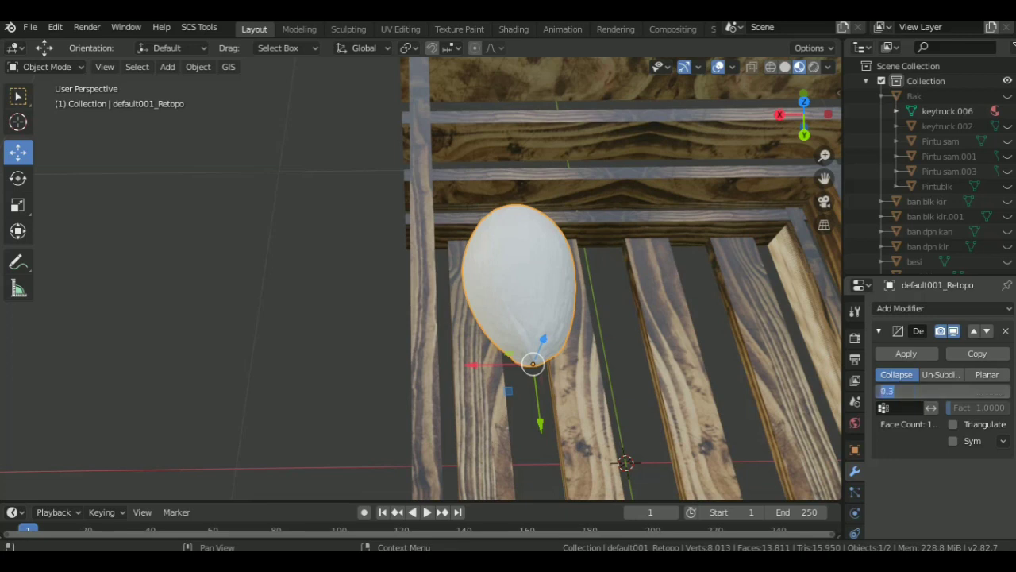
type("1")
key("Return")
In the Shading workspace, connect an Image Texture node with kokos_basecolor.jpg to the Base Color of the coconut's material
mouse_move(556, 277)
middle_mouse_down()
mouse_move(468, 254)
mouse_move(445, 262)
middle_mouse_up()
left_click(513, 29)
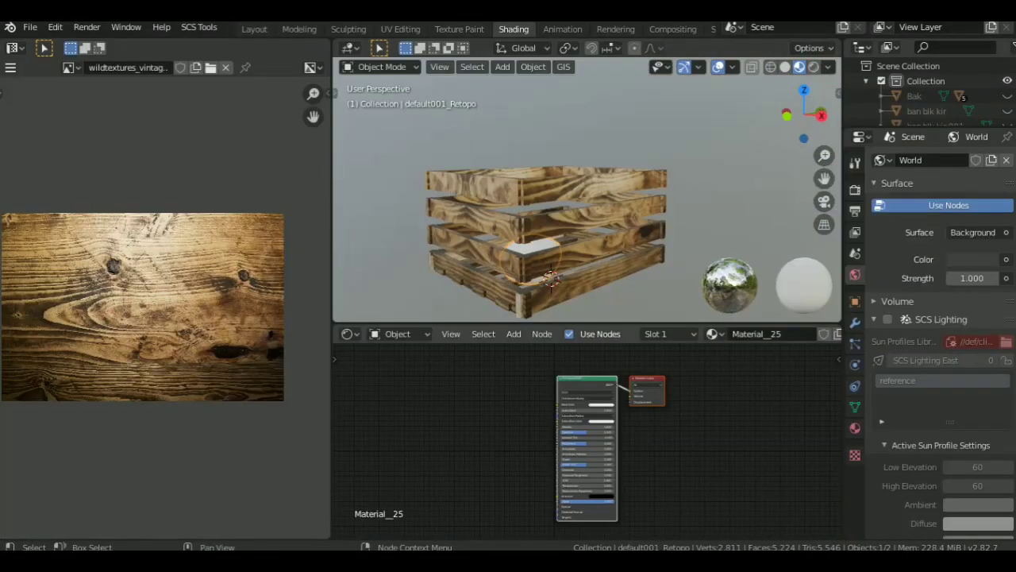
left_click(856, 427)
key("shift+a")
mouse_move(432, 438)
left_click(567, 302)
left_click(507, 405)
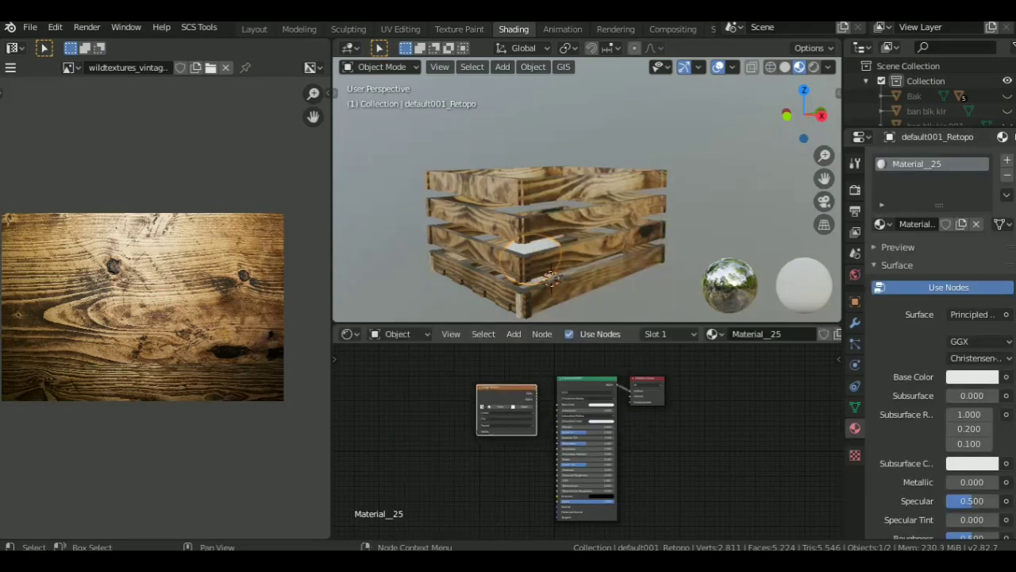
left_click(514, 407)
left_click(200, 330)
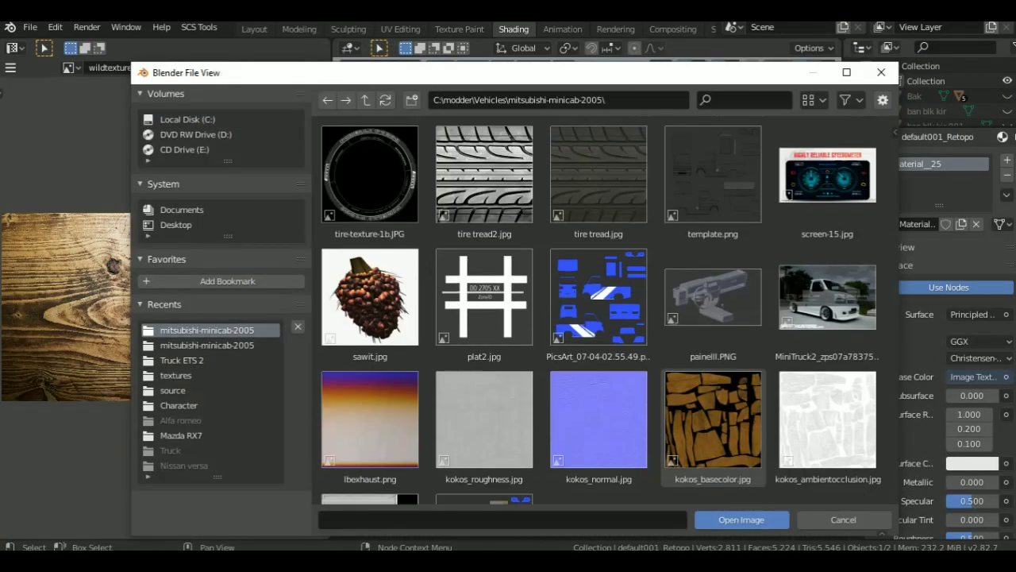
double_click(713, 421)
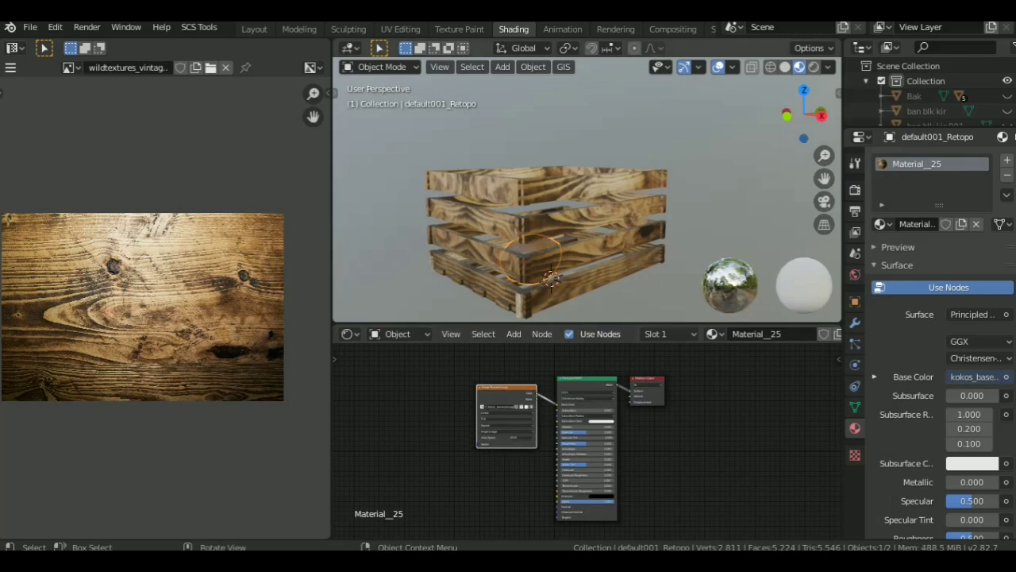
Check the textured coconut, return to the Layout workspace and shift it about 0.05 m along X
middle_click_drag(587, 198, 587, 239)
scroll(587, 190, "up", 6)
mouse_move(587, 199)
middle_mouse_down()
mouse_move(556, 239)
mouse_move(603, 207)
mouse_move(587, 183)
mouse_move(603, 191)
middle_mouse_up()
key("Tab")
key("Tab")
scroll(587, 198, "down", 2)
left_click(254, 28)
key("g")
key("x")
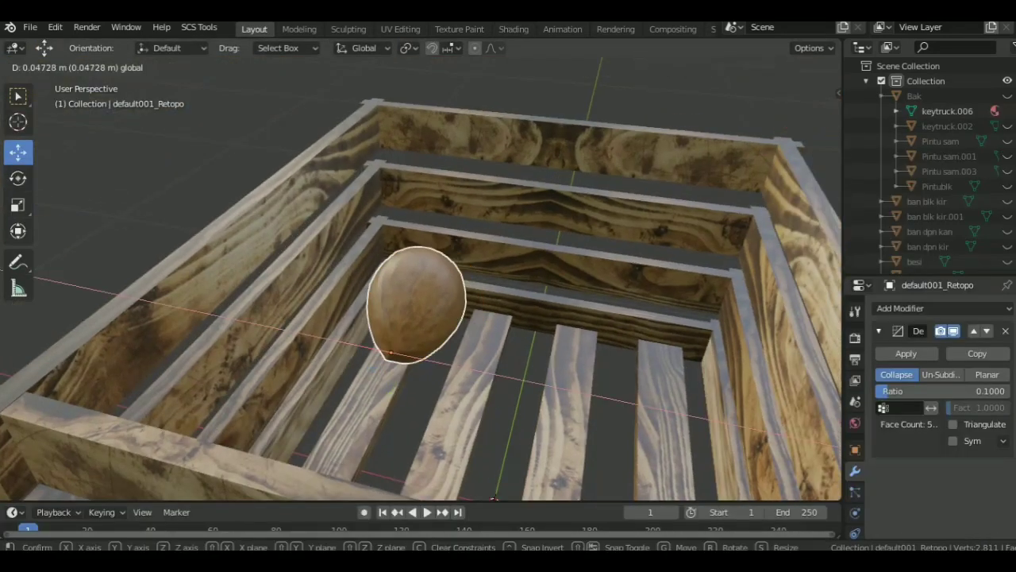
left_click(445, 461)
scroll(444, 460, "down", 3)
In Edit Mode, duplicate the coconut mesh and move the copy -0.308 m along X
middle_click_drag(445, 460, 453, 493)
key("Tab")
key("g")
key("Escape")
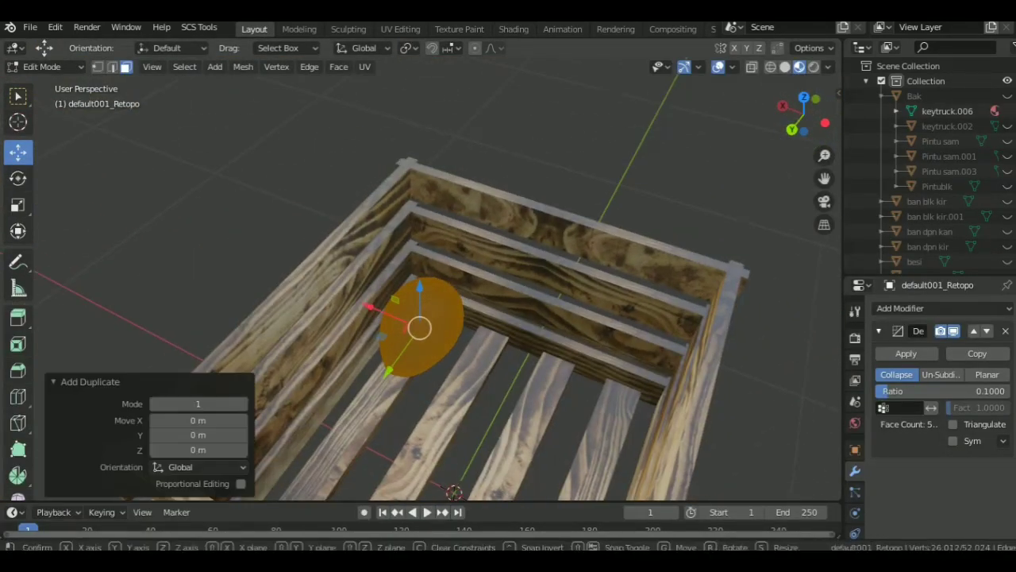
key("g")
key("x")
key("Return")
Duplicate the second coconut and offset the third one by another -0.308 m along X
scroll(437, 278, "up", 2)
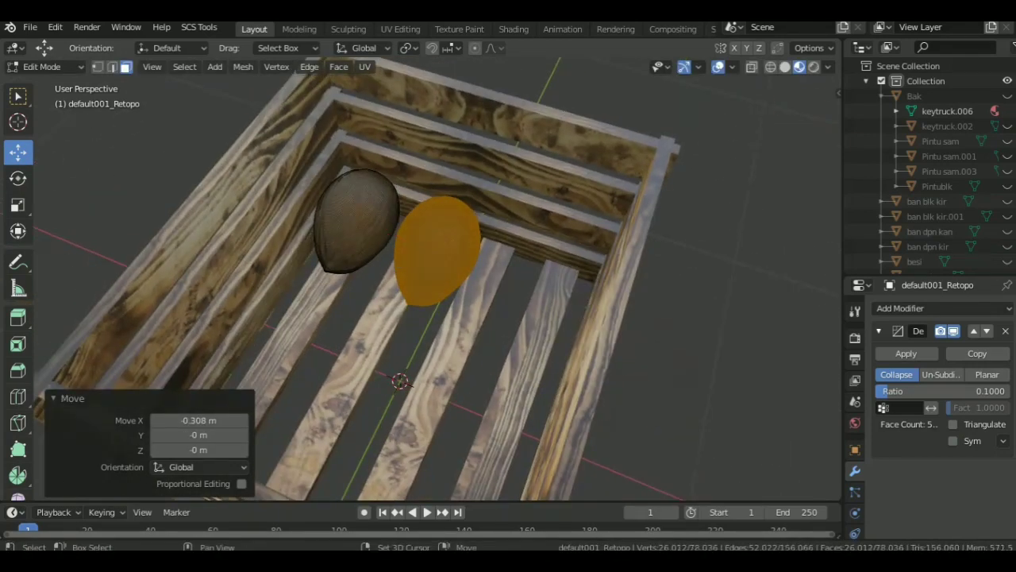
key("shift+d")
key("x")
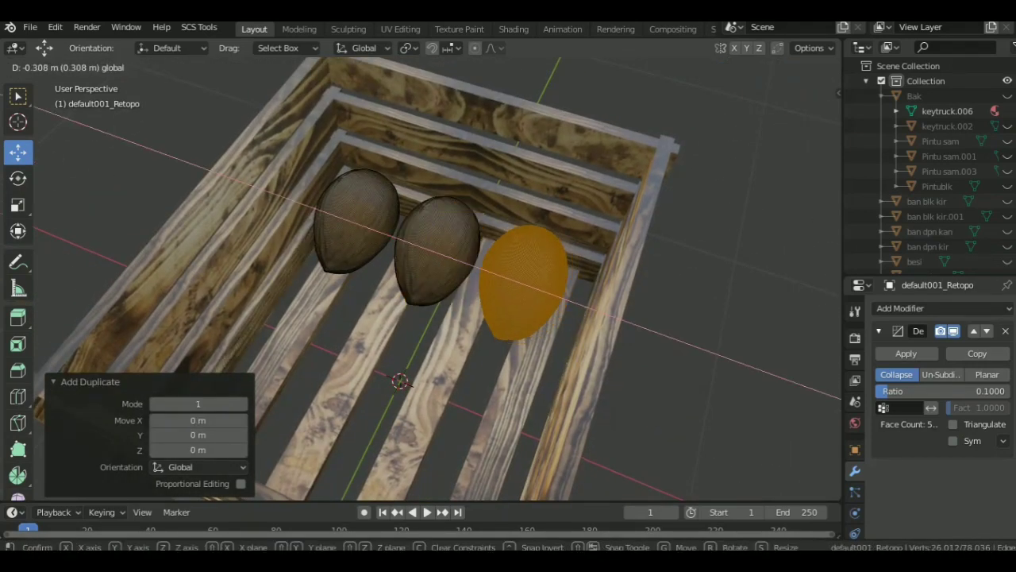
key("Return")
Select all three coconuts, duplicate them and move the copies 0.503 m along Y as a second row
middle_click_drag(444, 317, 477, 358)
key("a")
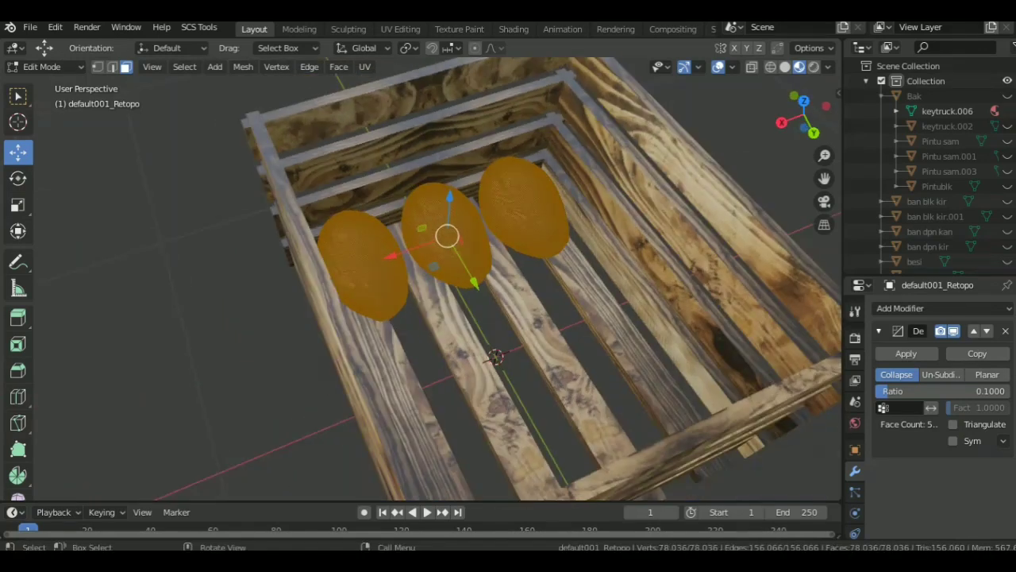
key("shift+d")
key("Escape")
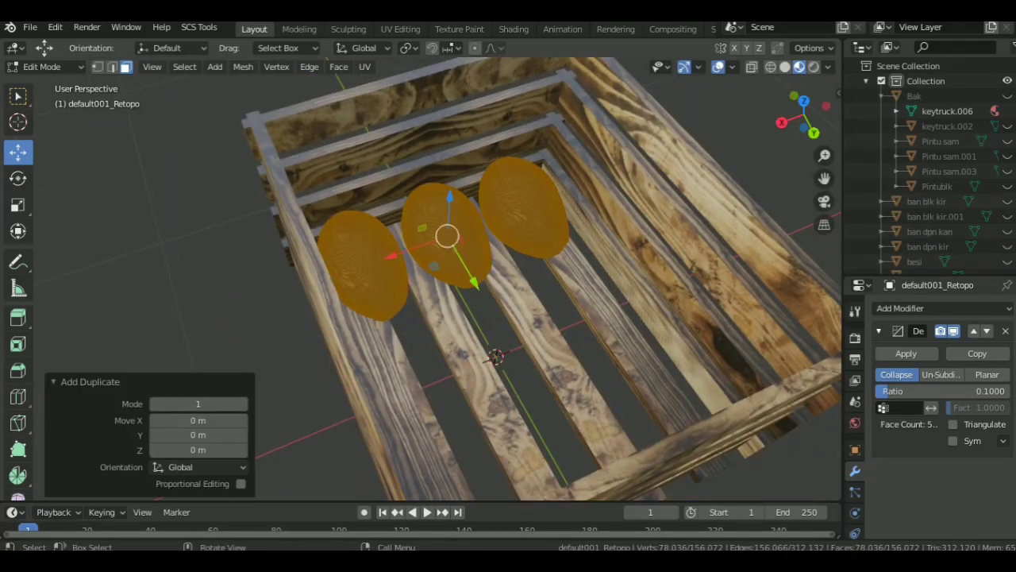
key("g")
key("y")
key("Return")
Shift the second row of coconuts -0.0393 m along Y, closer to the first row
scroll(445, 301, "down", 4)
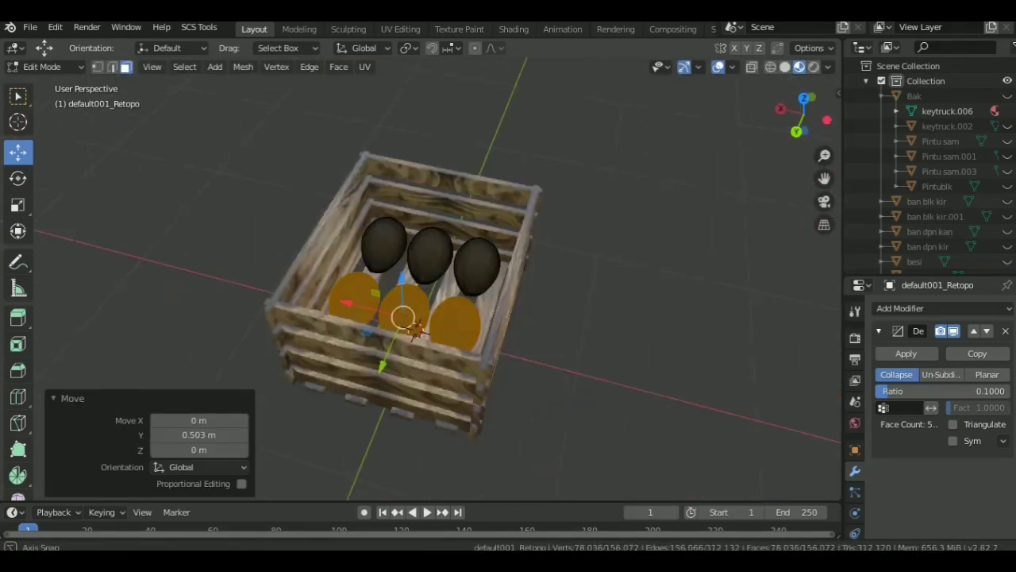
middle_click_drag(444, 318, 429, 334)
scroll(445, 301, "up", 5)
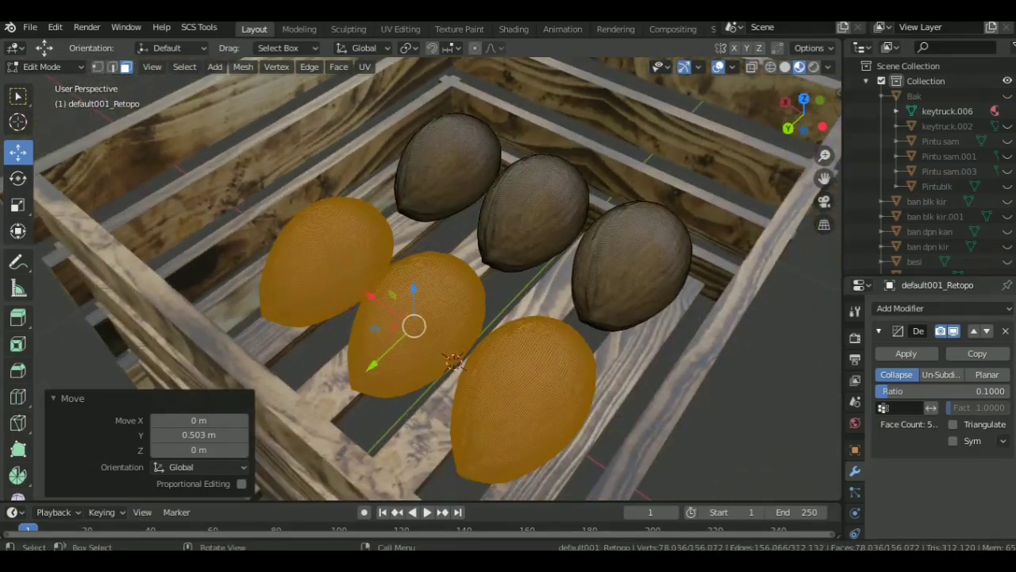
key("g")
key("y")
key("Return")
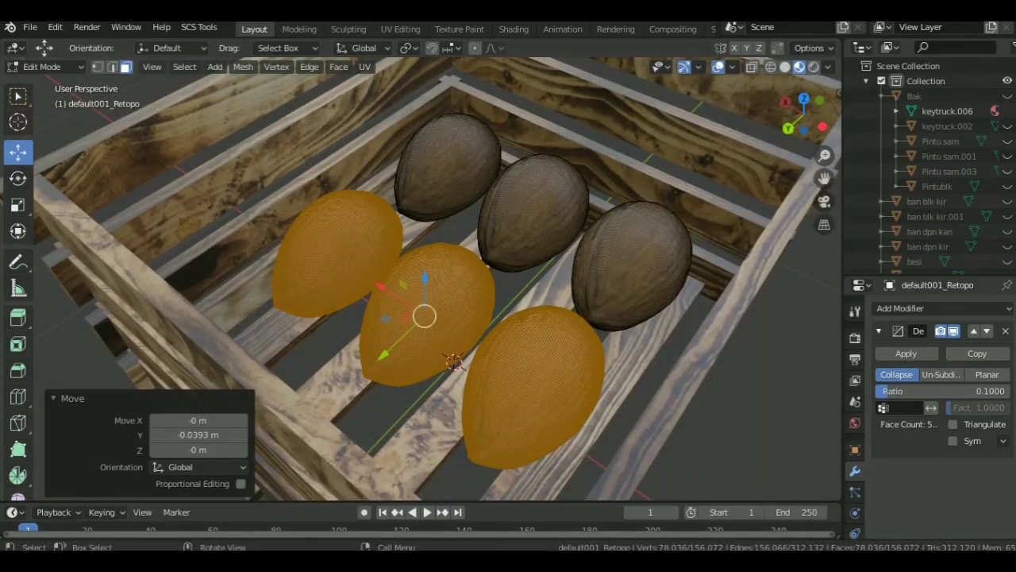
Switch to Blender 2.79 and import the Wavefront model low.obj from the mitsubishi-minicab-2005 folder
key("F12")
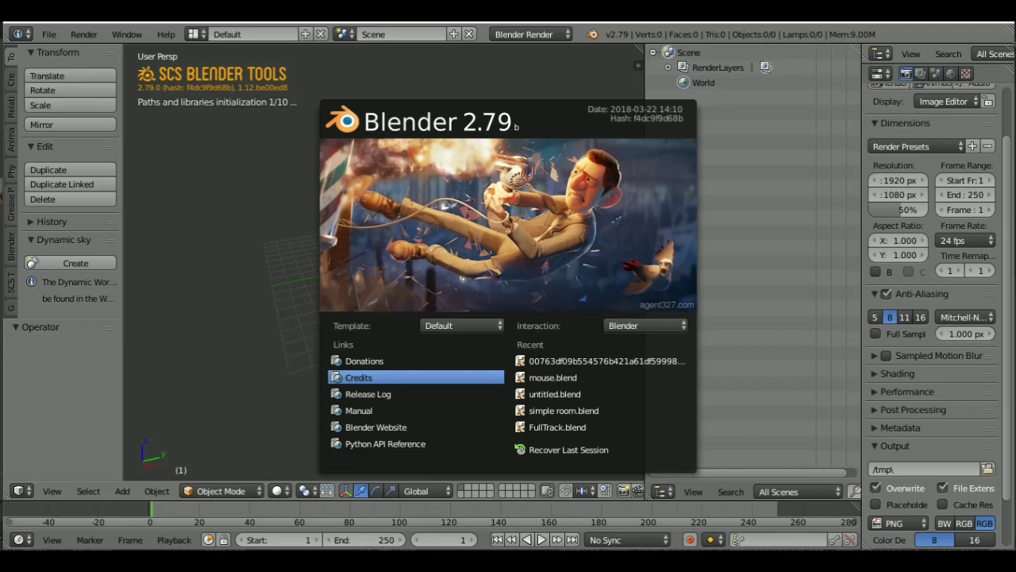
key("Escape")
left_click(48, 34)
mouse_move(69, 317)
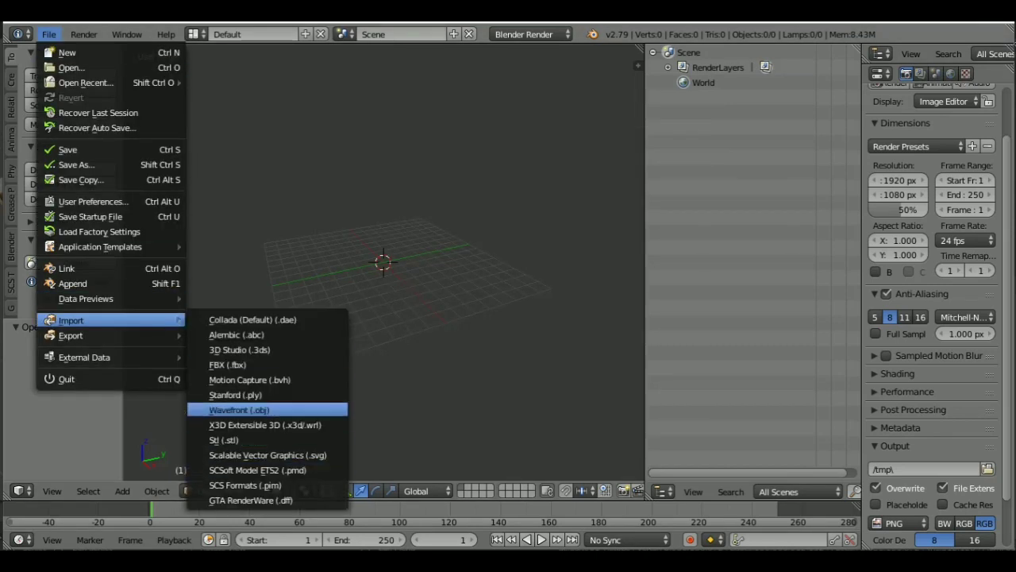
left_click(270, 409)
double_click(238, 289)
double_click(238, 350)
left_click(220, 184)
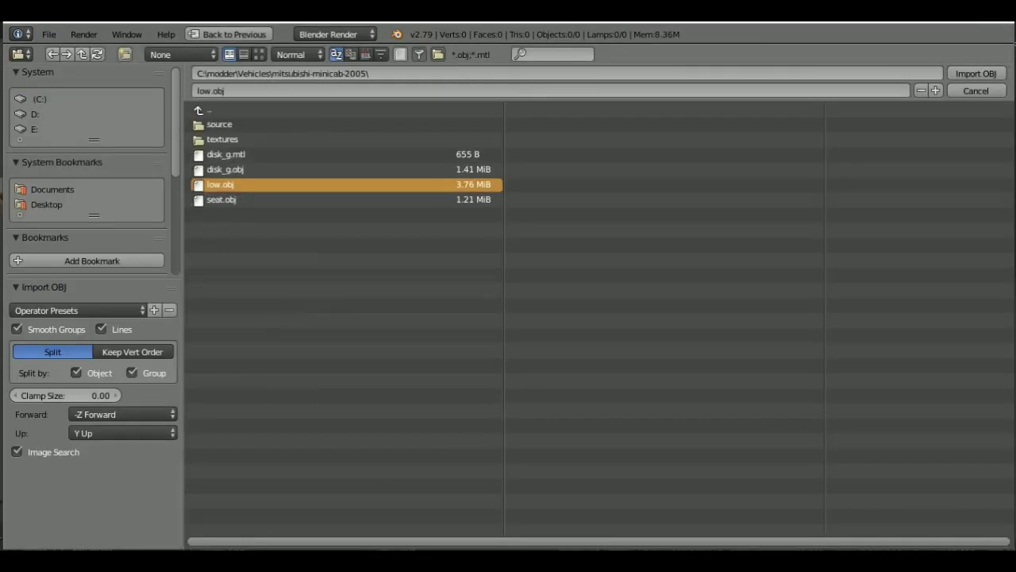
key("Return")
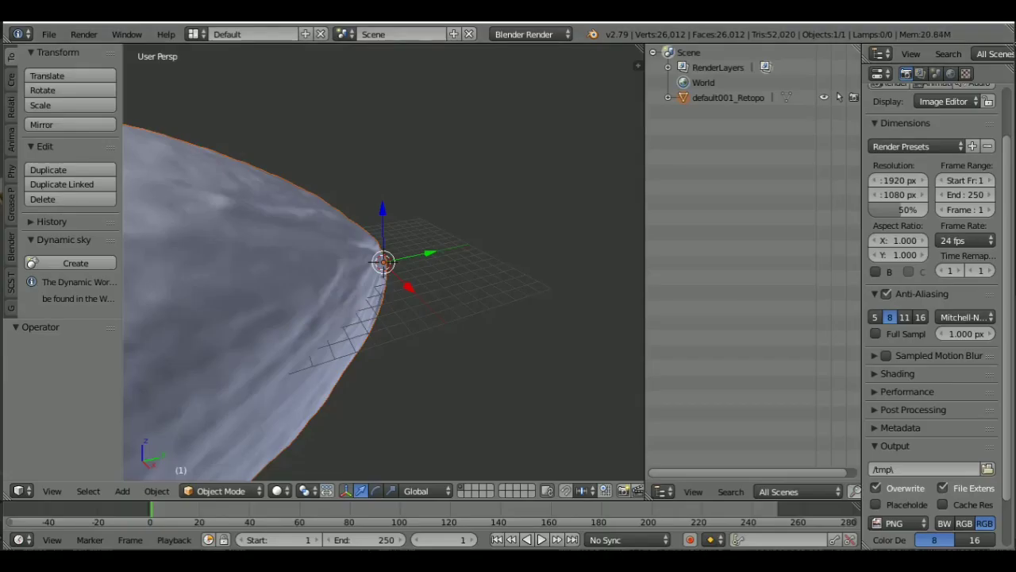
Scale the imported coconut down uniformly in two passes, using a factor of 0.182 for the second
key("s")
left_click(239, 404)
key("s")
left_click(347, 415)
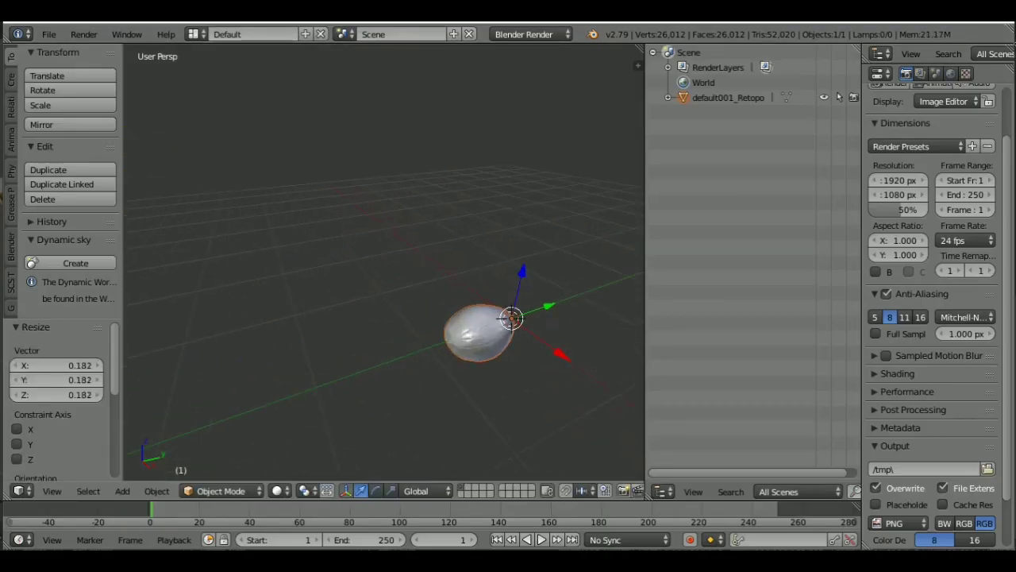
key("KP_Decimal")
scroll(381, 278, "up", 3)
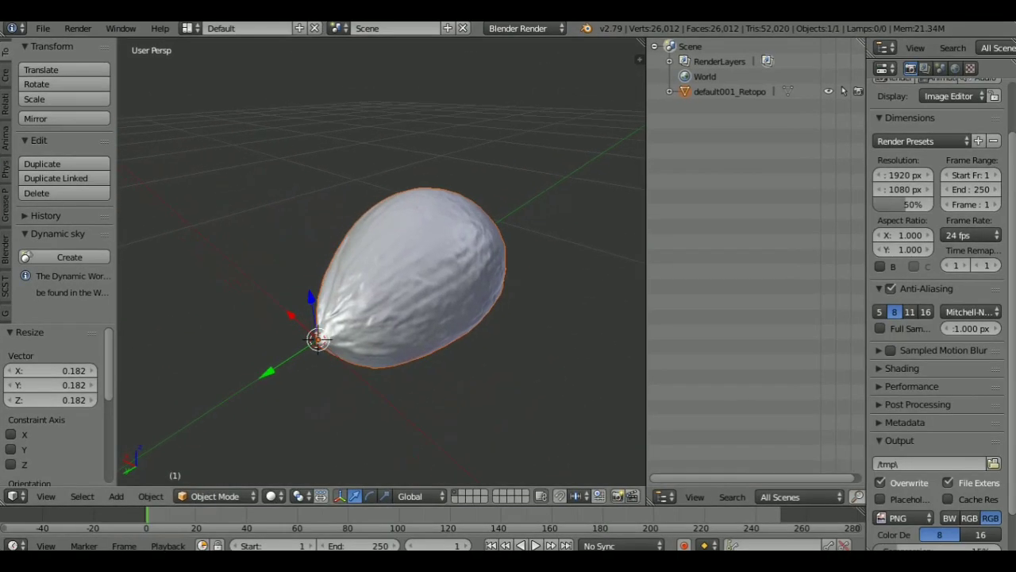
Select the coconut and move it 0.165 along Y
scroll(368, 270, "down", 2)
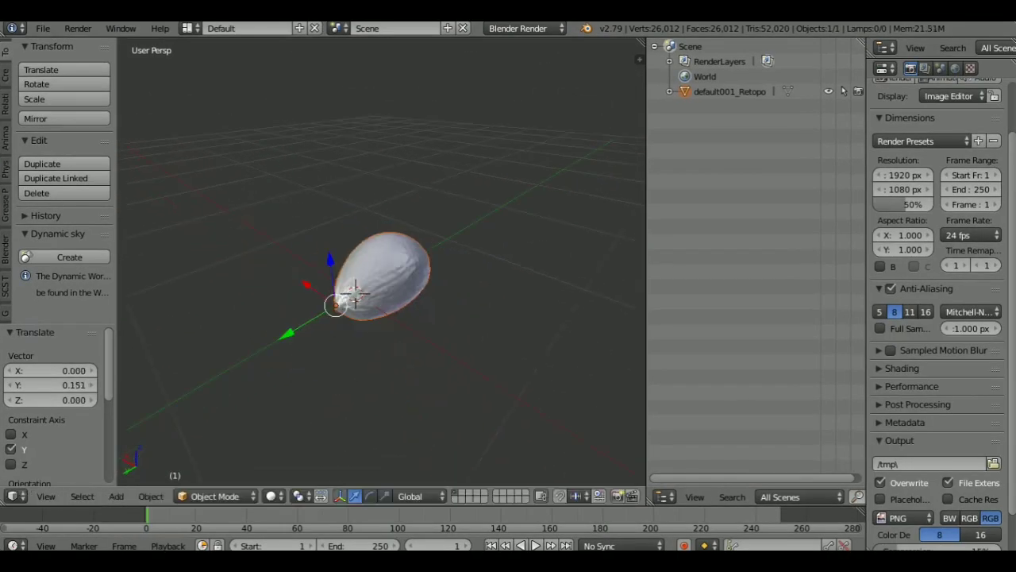
right_click(367, 265)
key("g")
key("y")
left_click(367, 265)
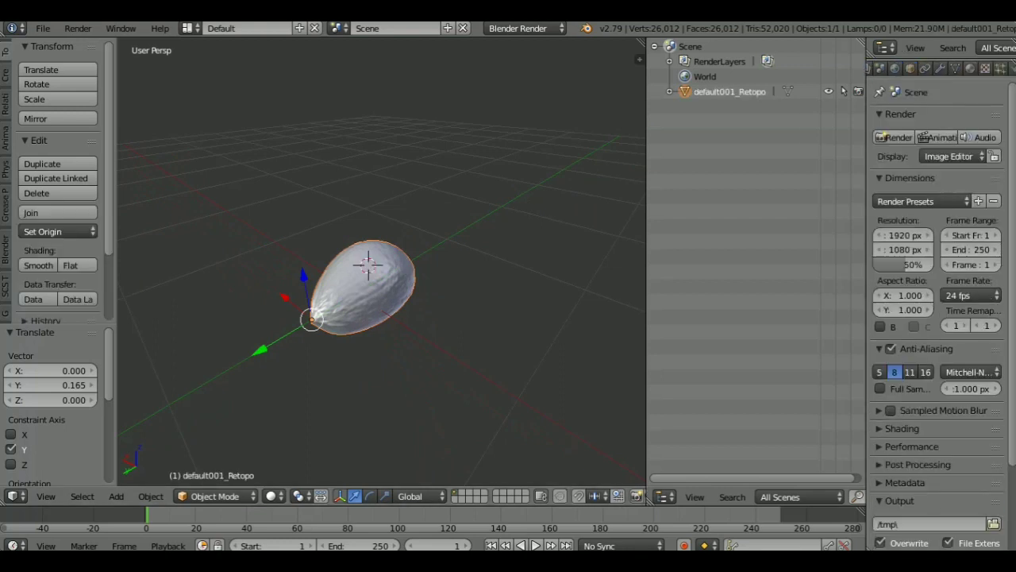
Add a Decimate modifier with a ratio of 0.1 to the coconut and inspect its mesh in Edit Mode
left_click(941, 68)
left_click(943, 119)
left_click(714, 220)
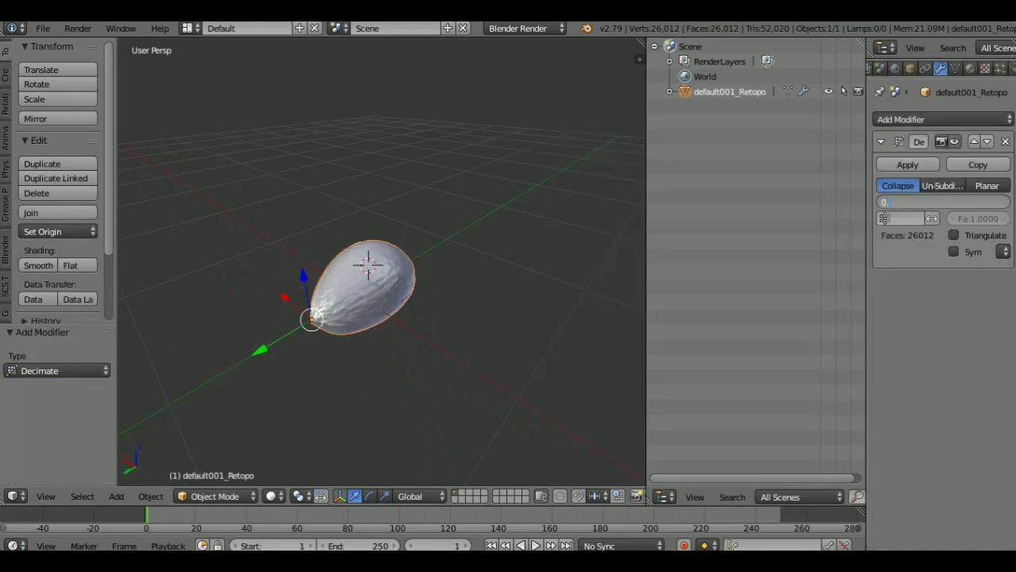
key("Return")
scroll(381, 262, "up", 3)
middle_click_drag(381, 262, 333, 285)
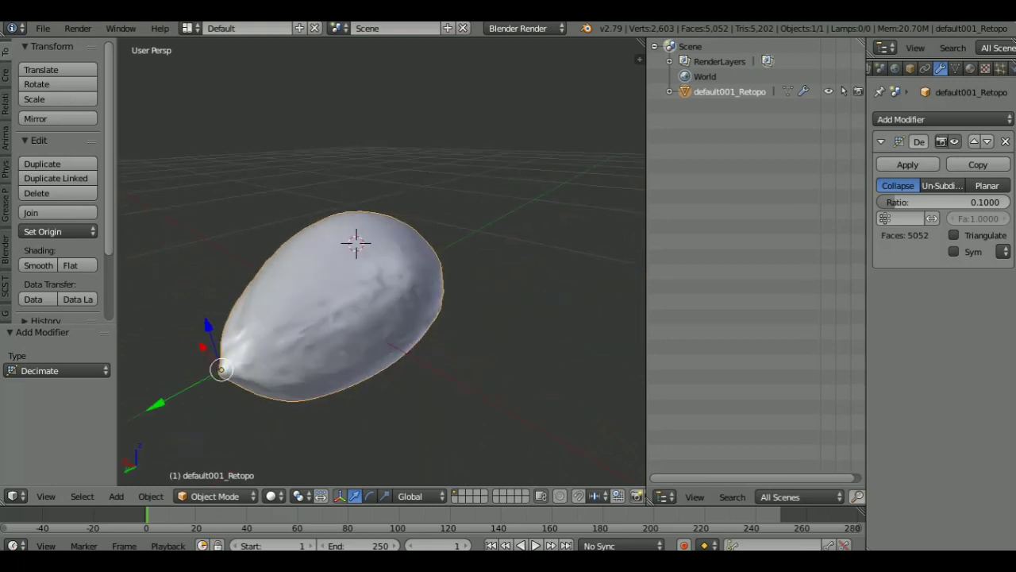
key("Tab")
scroll(381, 262, "up", 2)
key("Tab")
scroll(381, 262, "down", 2)
middle_click_drag(381, 262, 397, 253)
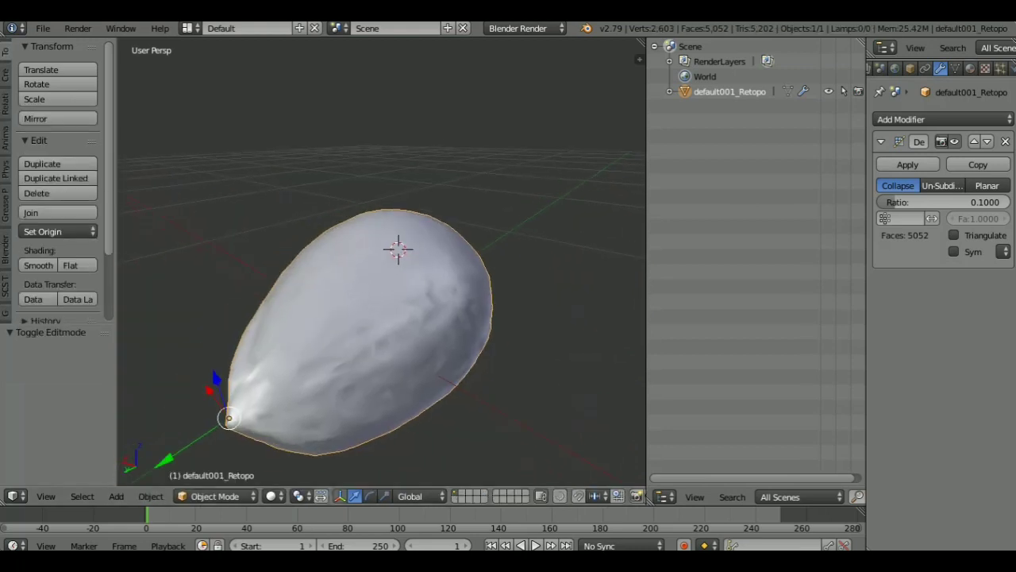
Try a Bevel modifier on the decimated coconut, inspect the mesh and remove the modifier
left_click(943, 119)
left_click(707, 171)
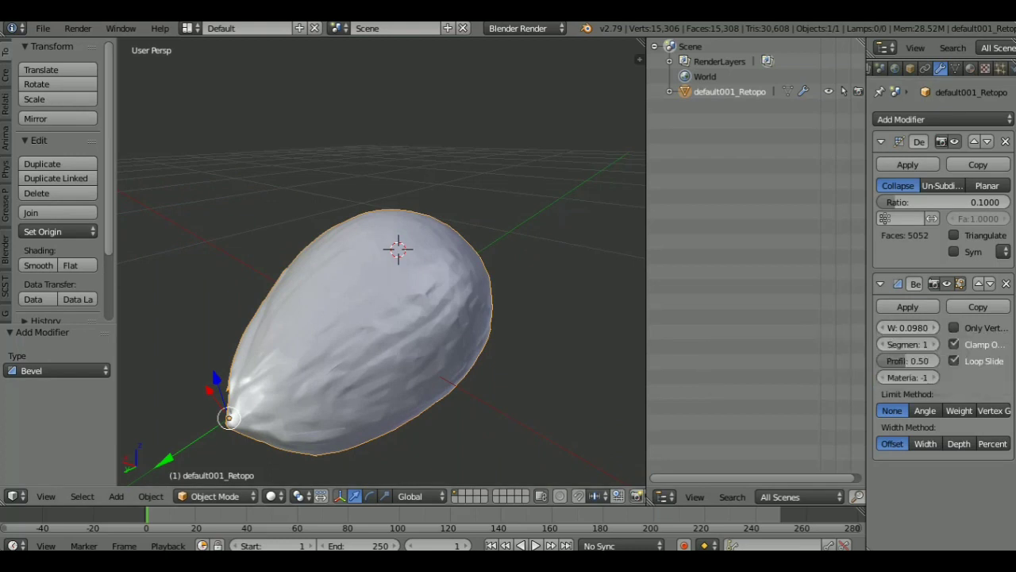
key("Tab")
key("Tab")
left_click(1006, 283)
scroll(397, 262, "up", 3)
middle_click_drag(397, 262, 412, 254)
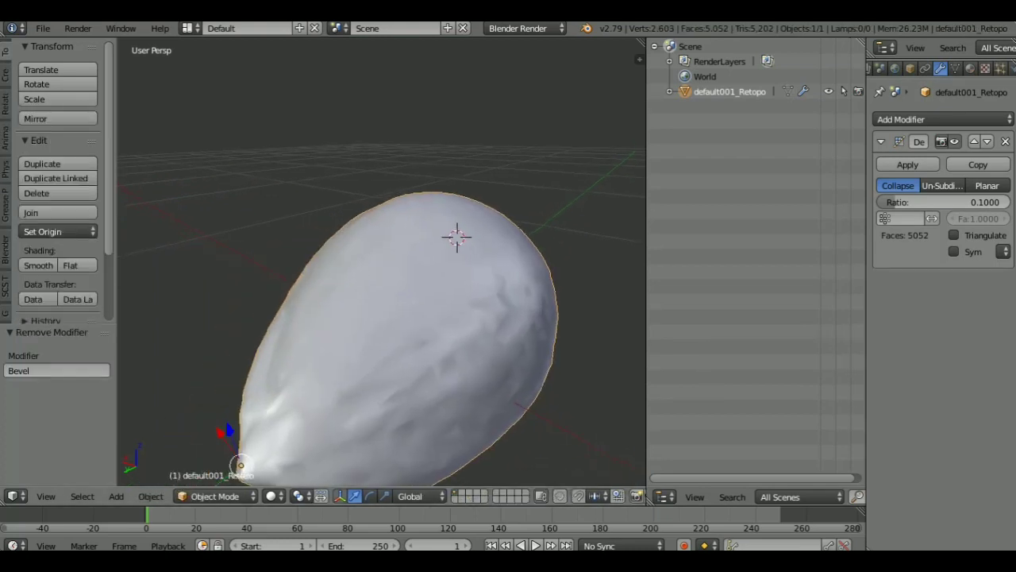
Duplicate the decimated coconut and move the copy -0.468 along X beside the original
scroll(382, 262, "down", 4)
key("shift+d")
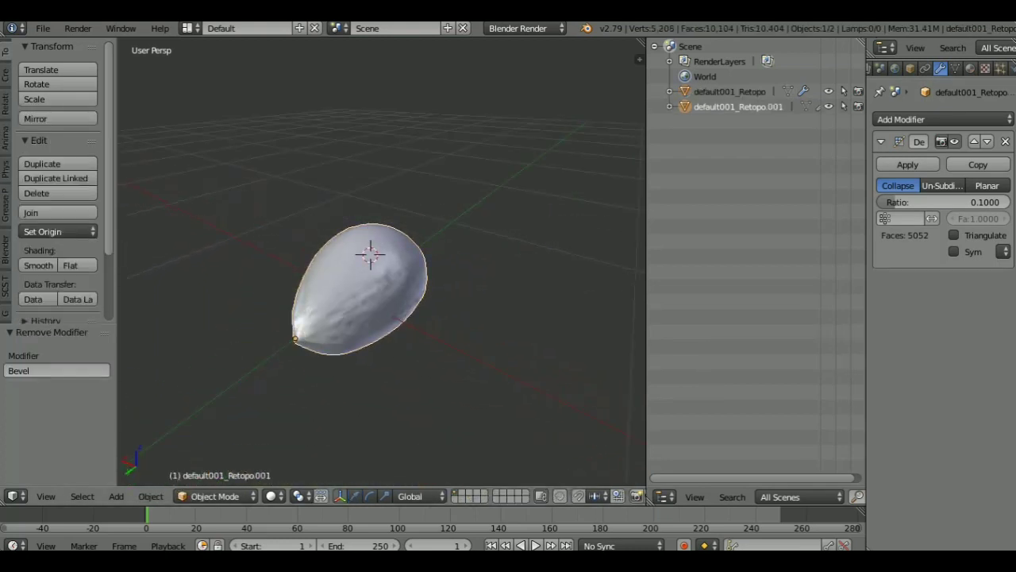
key("Escape")
key("g")
key("x")
key("Return")
middle_click_drag(477, 238, 492, 223)
Set the duplicated coconut's origin to its geometry
right_click(369, 278)
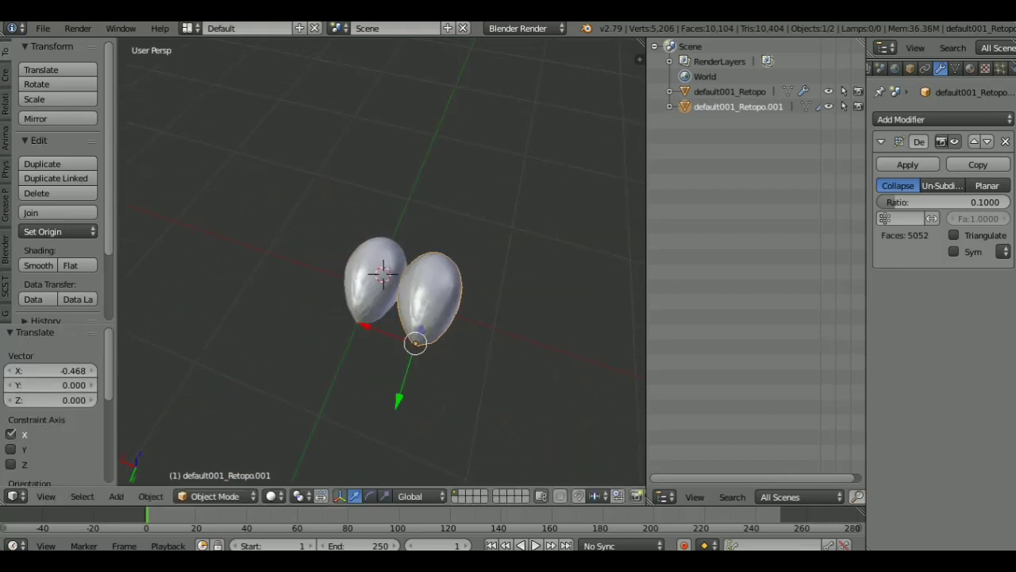
left_click(58, 231)
left_click(76, 266)
left_click(58, 231)
right_click(428, 298)
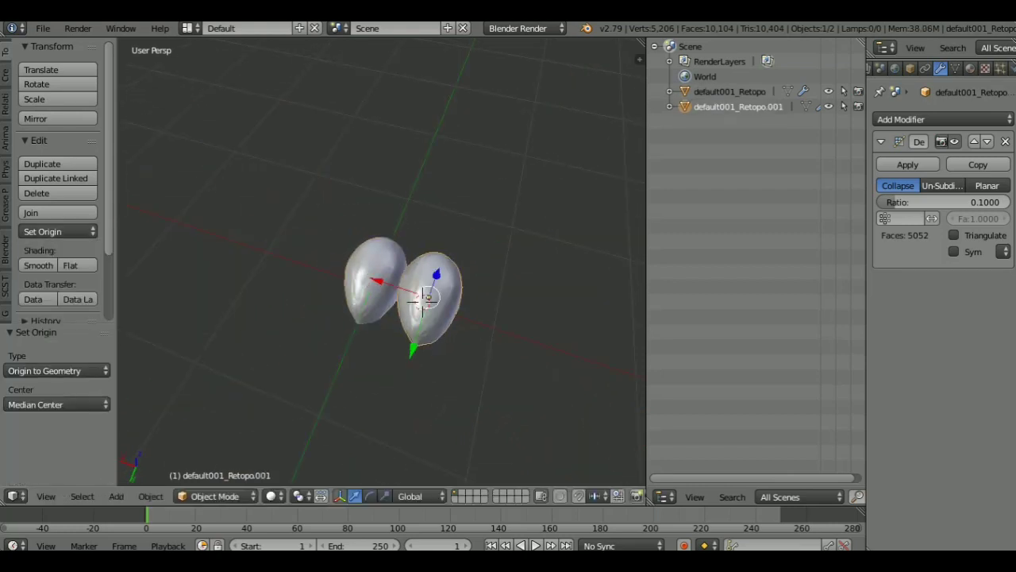
Adjust the second coconut along X, duplicate it and move the third coconut -0.539 along X
middle_click_drag(445, 302, 334, 254)
key("g")
key("x")
key("Return")
key("shift+d")
key("Escape")
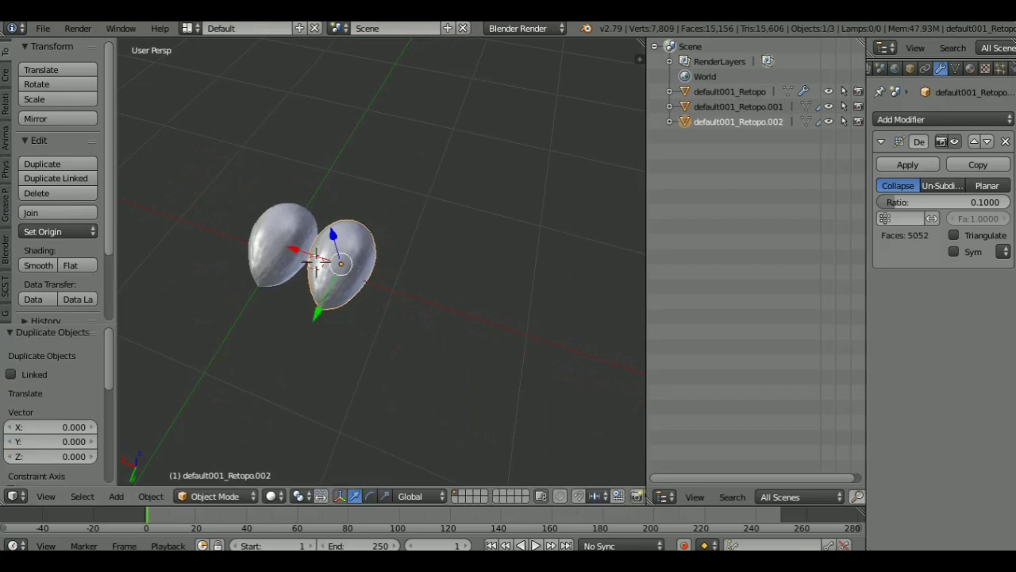
key("g")
key("x")
key("Return")
Duplicate the third coconut and place the copy along X to complete a row of four
middle_click_drag(476, 317, 512, 309)
key("shift+d")
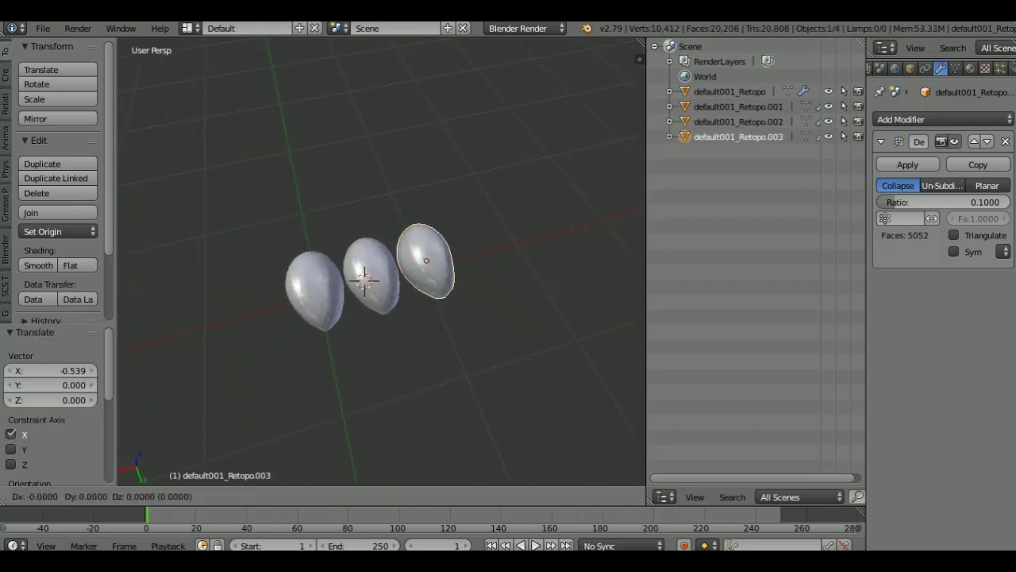
key("x")
key("Return")
Join all four coconuts into one object and set its origin to geometry
middle_click_drag(381, 317, 413, 293)
key("a")
key("a")
key("ctrl+j")
left_click(58, 231)
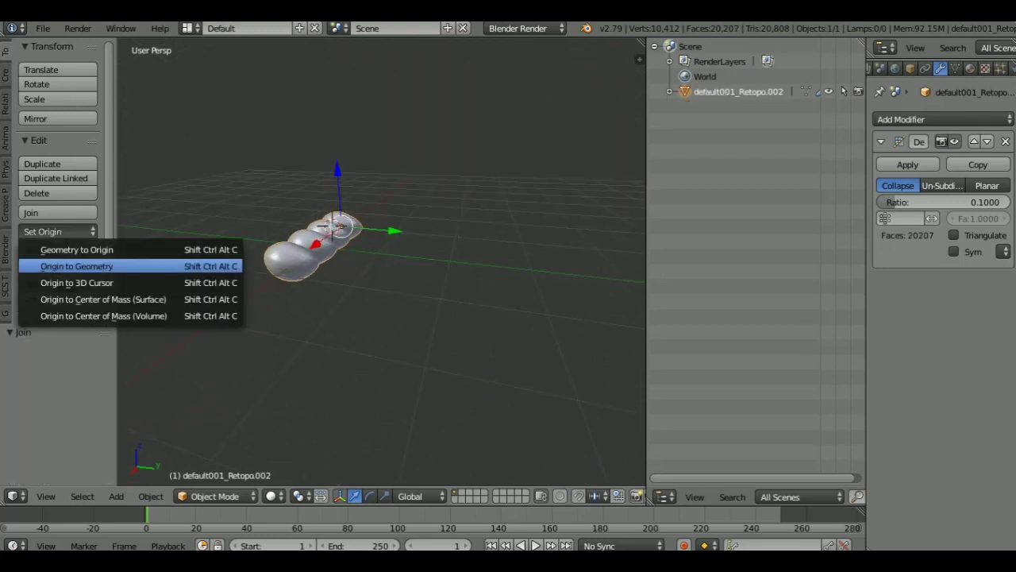
left_click(77, 266)
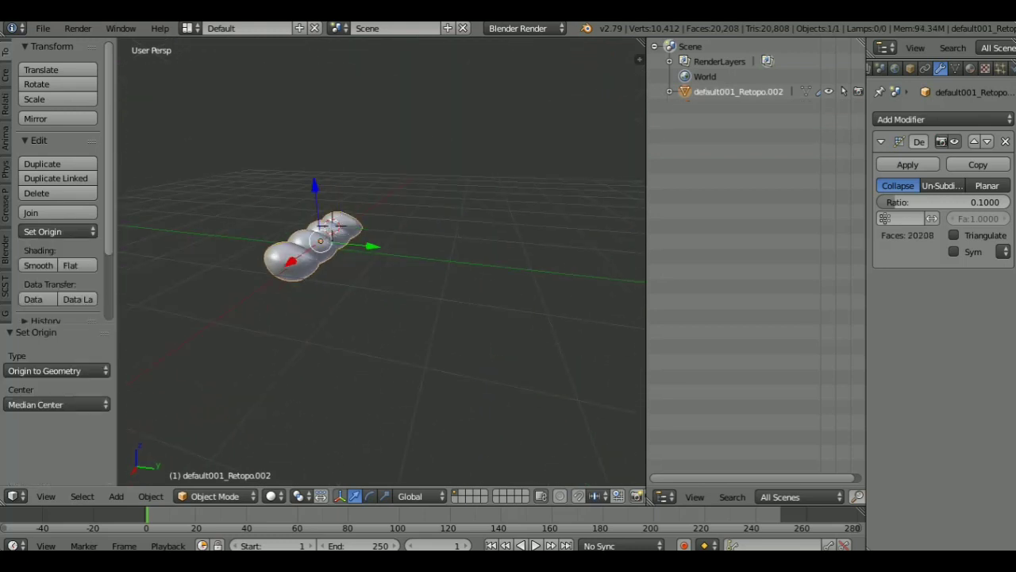
Duplicate the coconut row along Y and fine-tune the copy's spacing by 0.065 along Y in the right view
key("shift+d")
key("y")
key("Return")
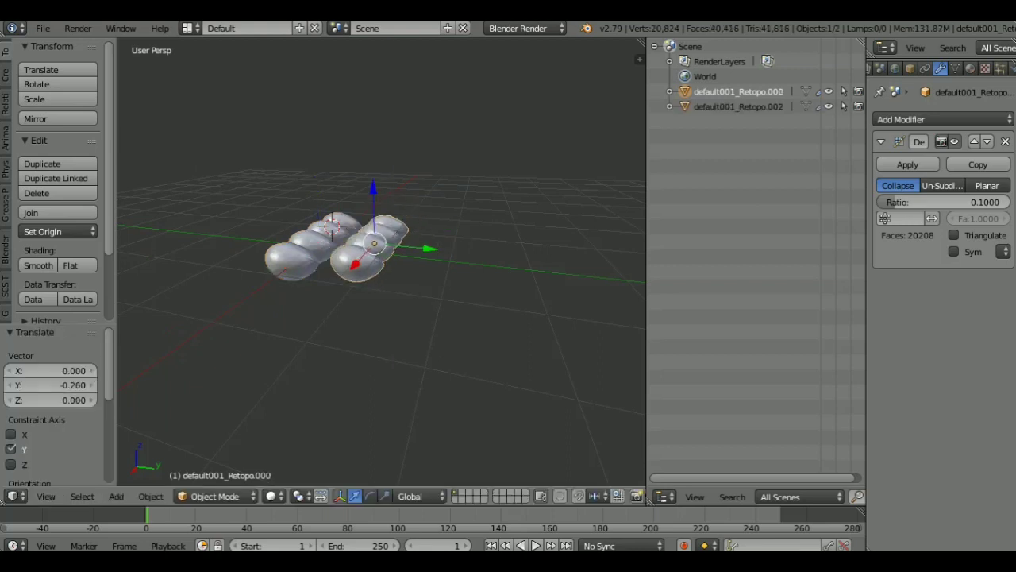
key("KP_3")
key("g")
key("y")
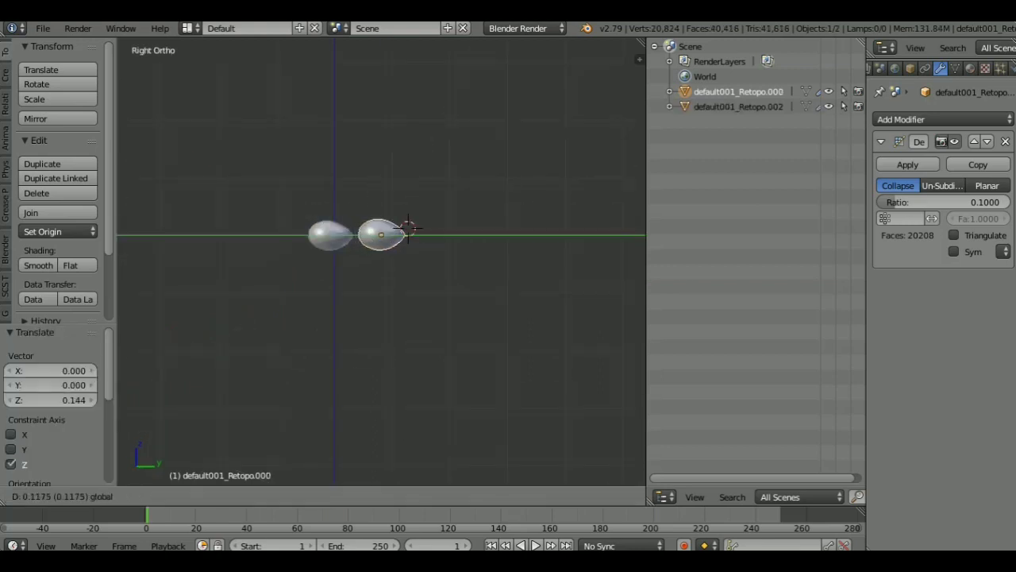
left_click(408, 228)
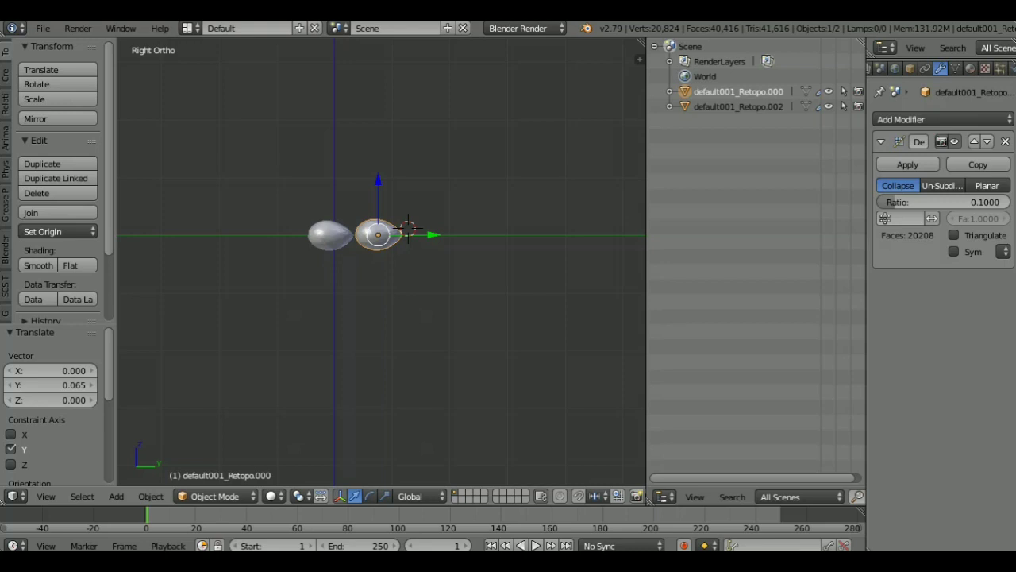
Duplicate the second coconut row and move the copy 0.849 along Y as a third row
key("shift+d")
key("y")
key("Return")
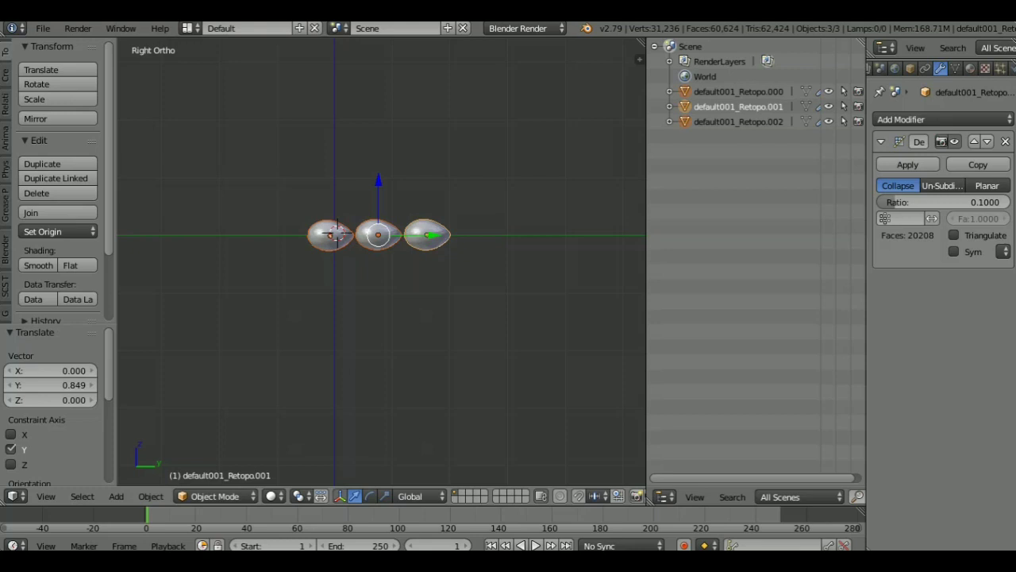
Join the three coconut rows into one object and enable Triangulate in its Decimate modifier
key("ctrl+j")
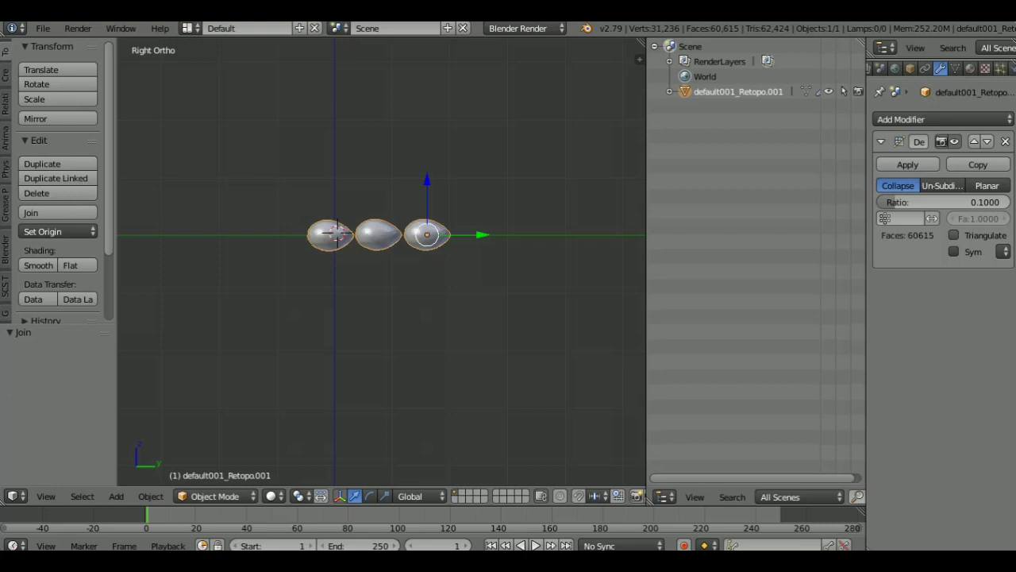
left_click(953, 235)
middle_click_drag(381, 199, 362, 357)
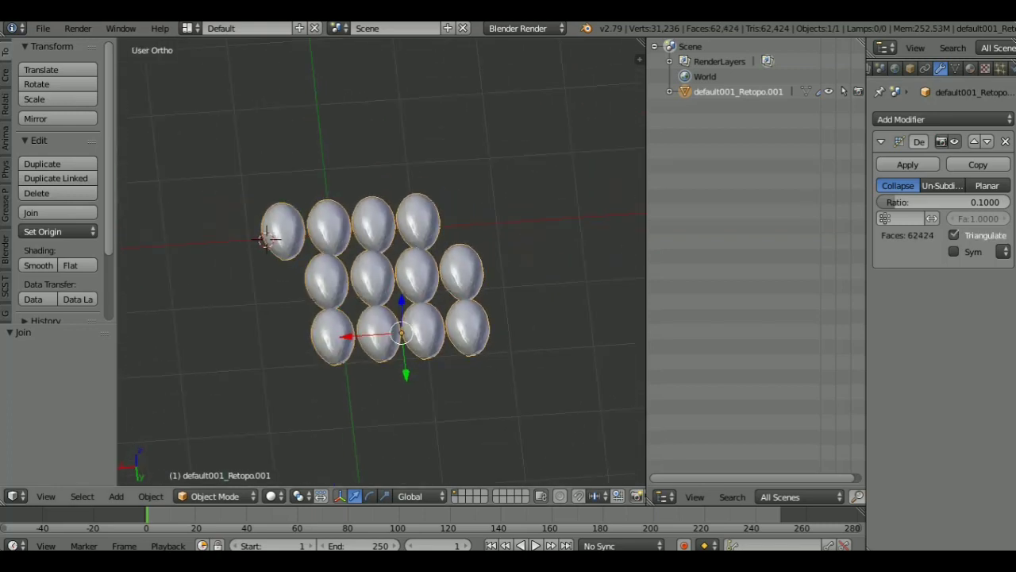
In Edit Mode, select the eight coconuts of the two offset rows and move them 0.462 along X in line with the remaining row
key("Tab")
left_click(332, 340)
key("a")
key("l")
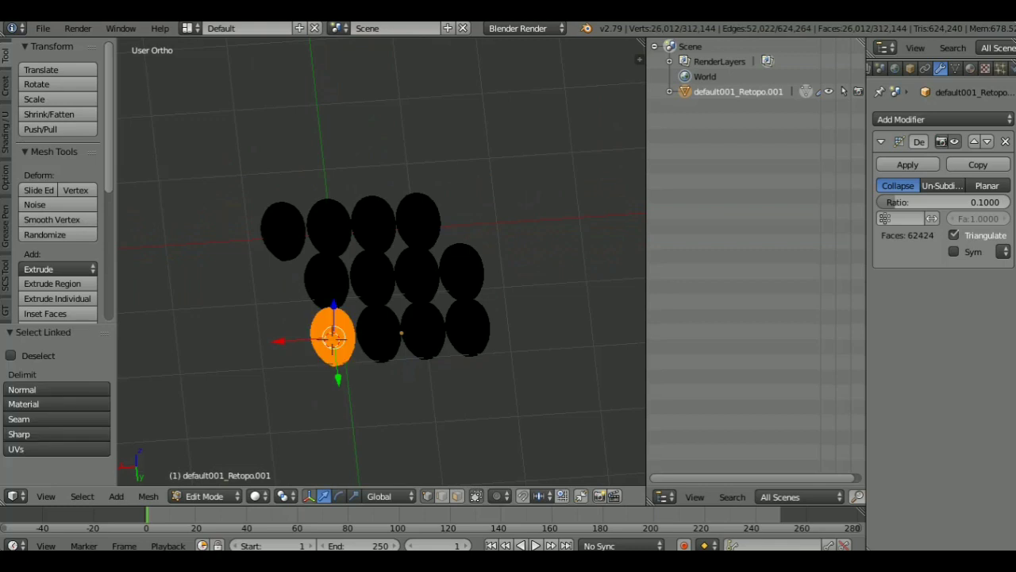
key("l")
key("l")
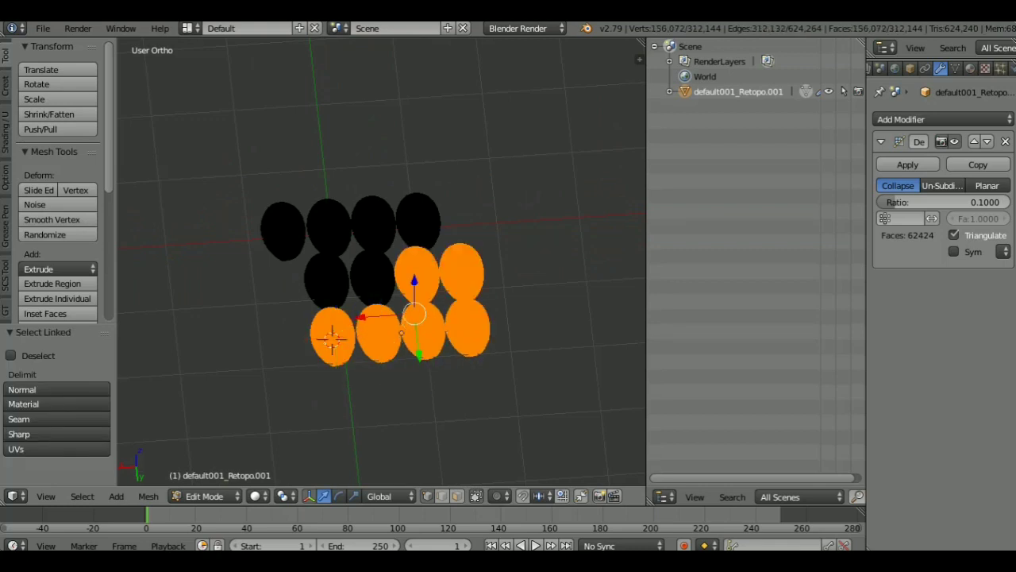
key("KP_7")
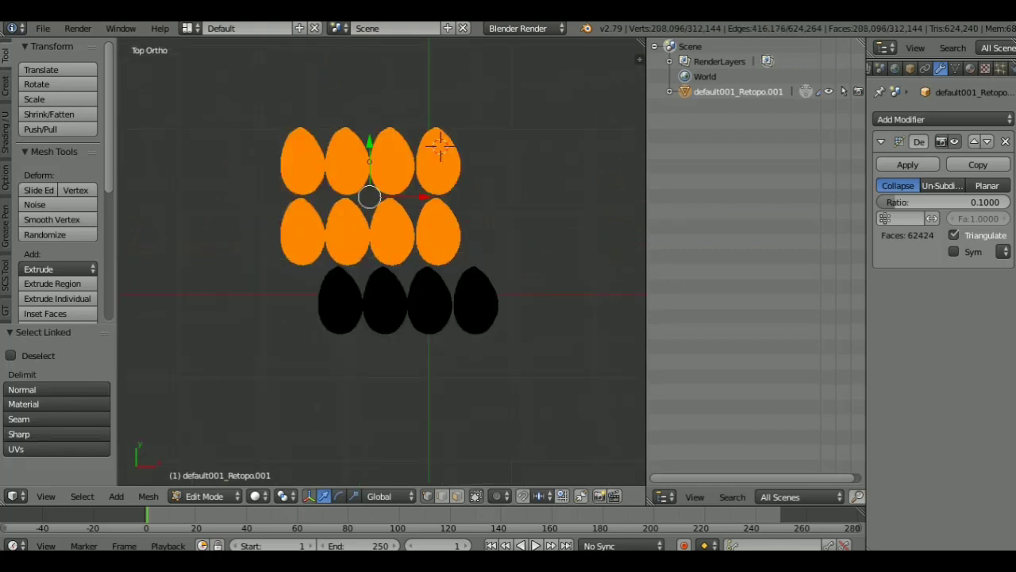
key("g")
key("x")
key("Return")
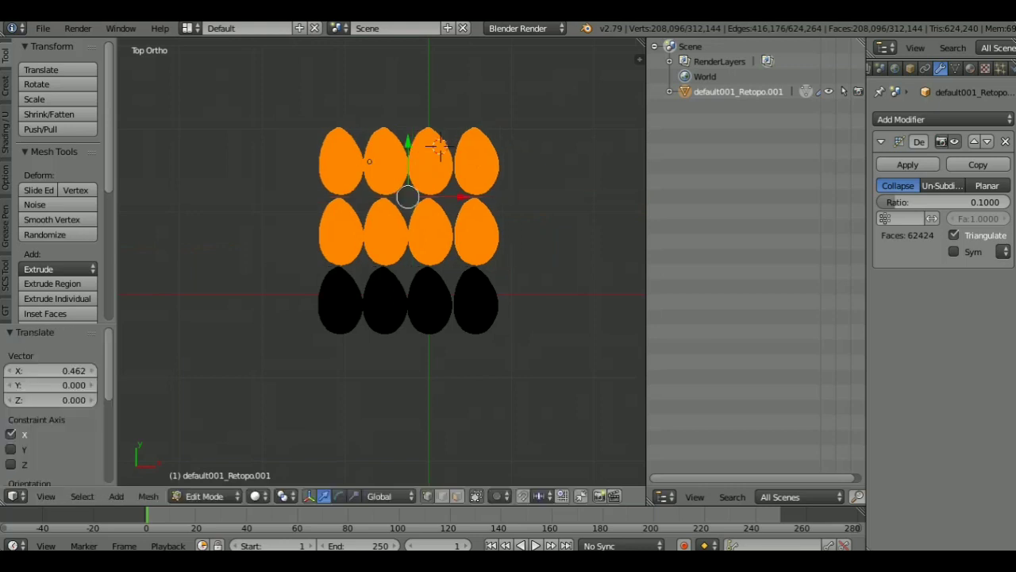
middle_click_drag(381, 317, 341, 262)
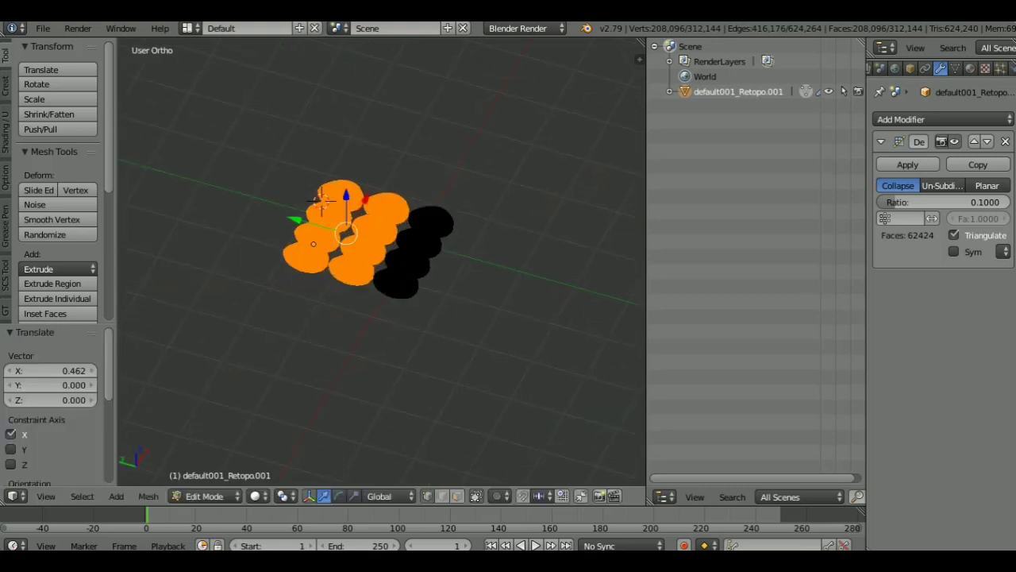
key("Tab")
middle_click_drag(342, 262, 382, 238)
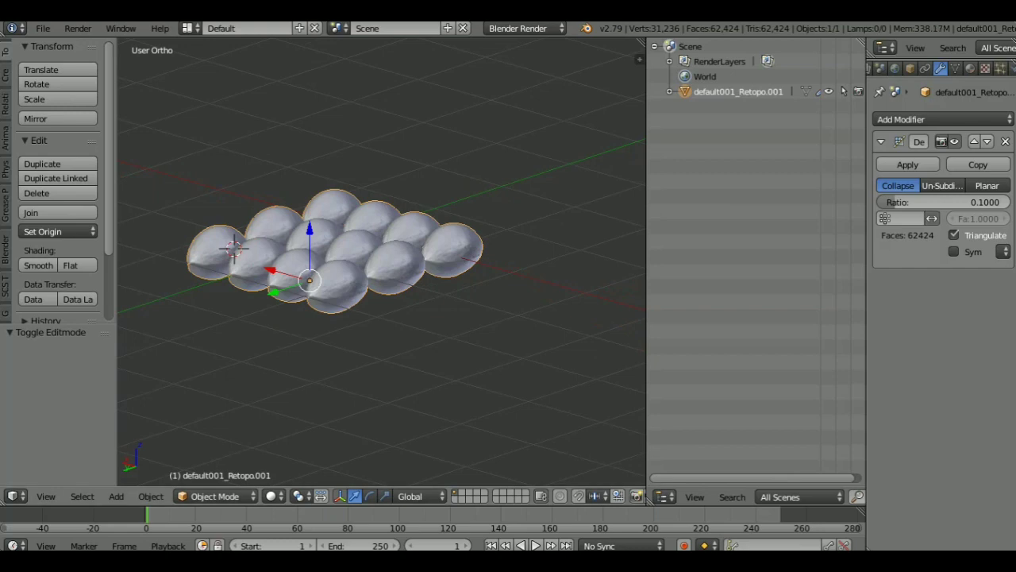
Export the coconut layer as the FBX file "untitleg dfd.fbx" in the mod bussid\mitsubishi-minicab-2005 folder on the desktop
scroll(234, 248, "up", 2)
left_click(43, 28)
mouse_move(48, 326)
left_click(231, 372)
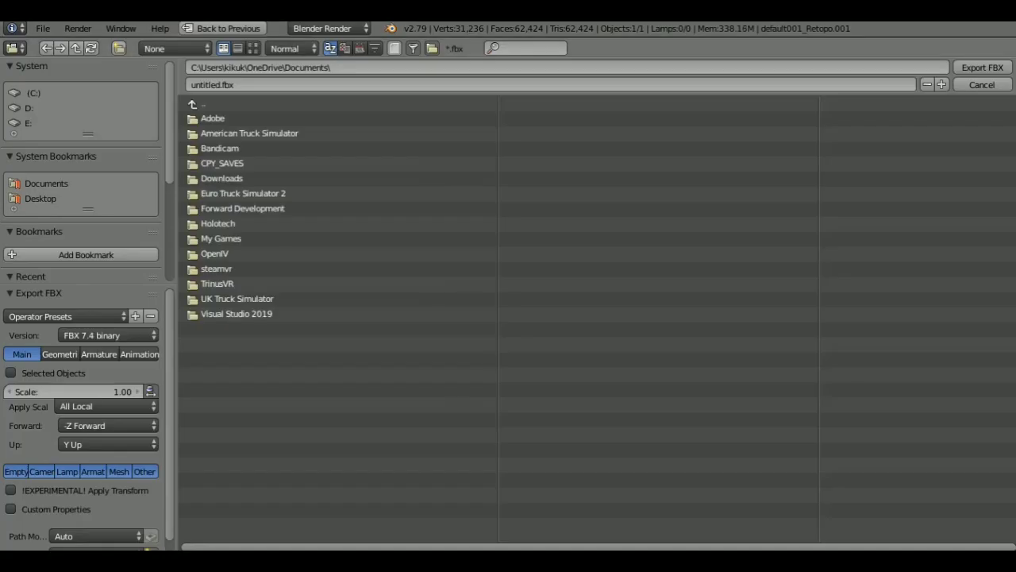
left_click(39, 198)
scroll(80, 198, "down", 3)
left_click(67, 213)
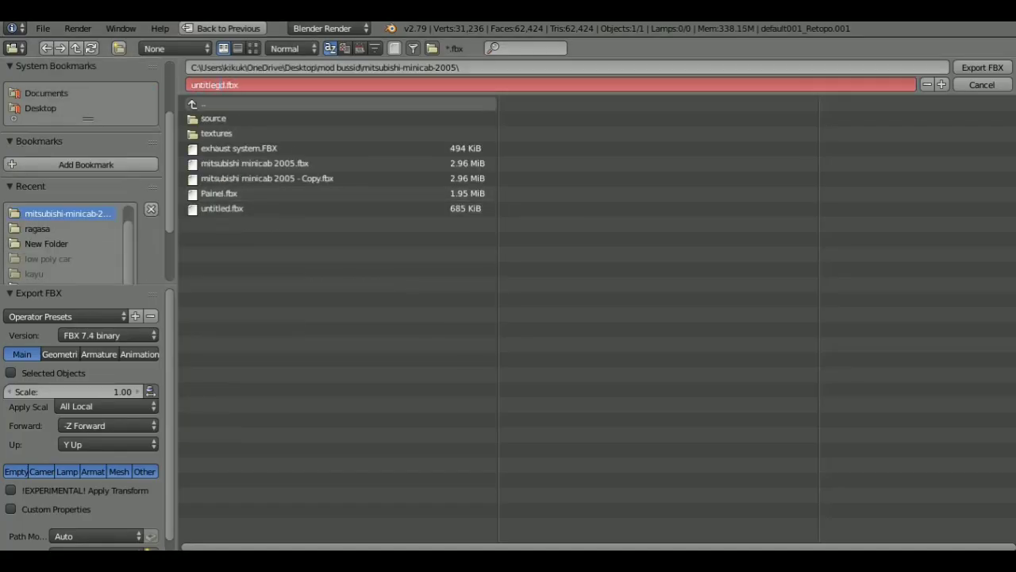
type("df")
key("Return")
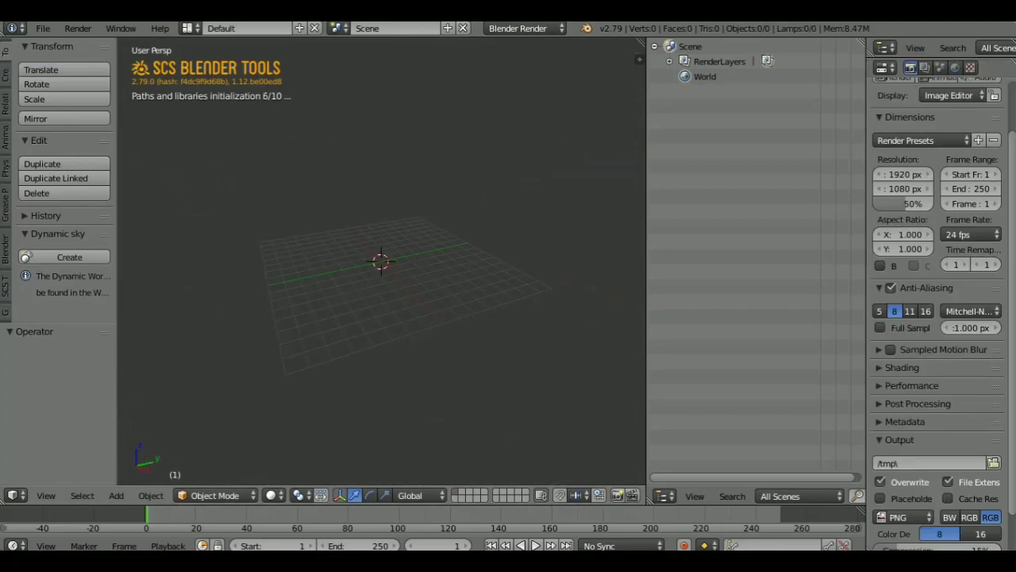
Import "untitleg dfd.fbx" from the desktop's mod bussid\mitsubishi-minicab-2005 folder into the empty scene
left_click(43, 28)
mouse_move(66, 314)
left_click(239, 405)
scroll(79, 199, "down", 3)
left_click(67, 214)
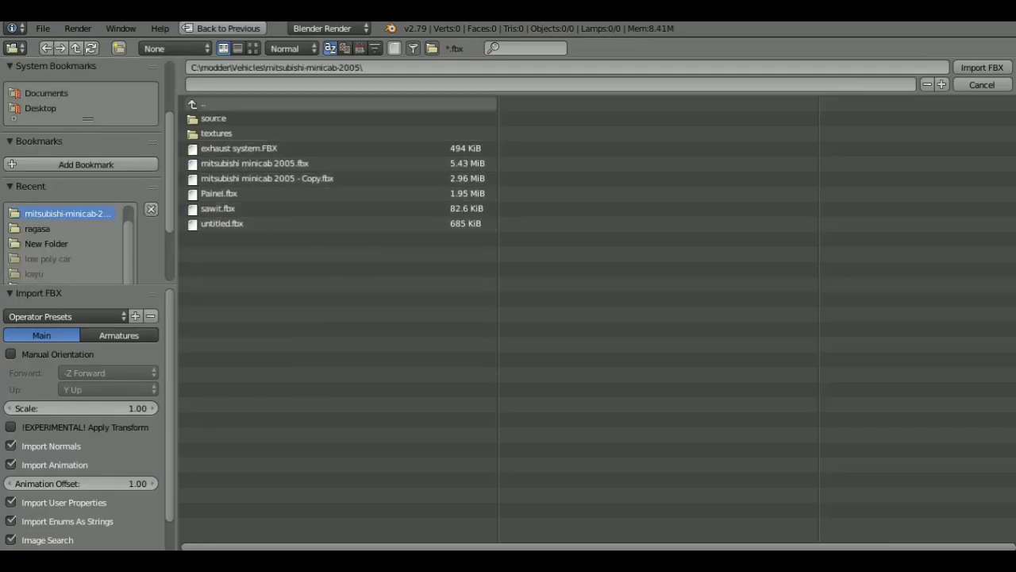
left_click(203, 104)
left_click(238, 329)
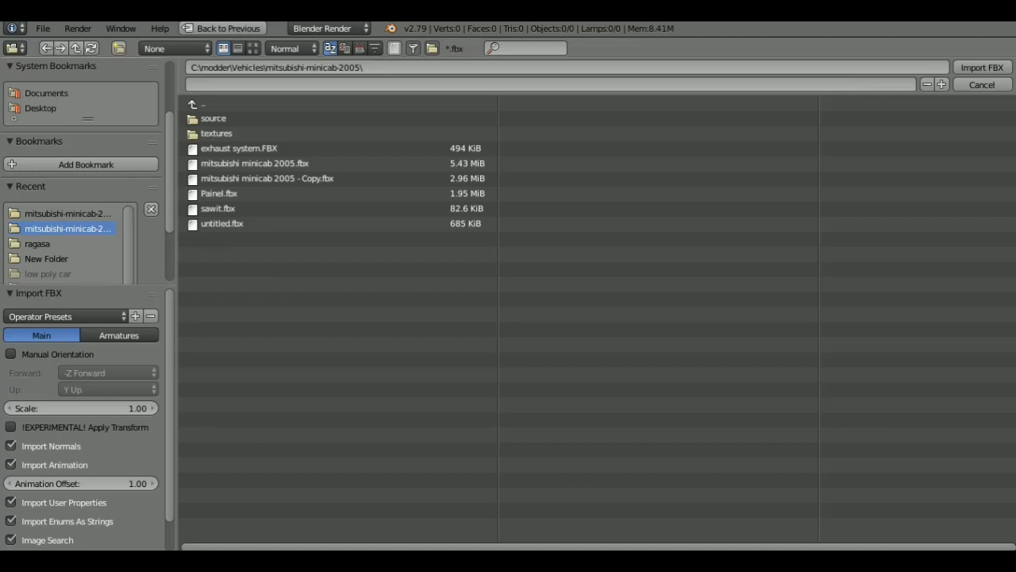
left_click(67, 214)
left_click(228, 223)
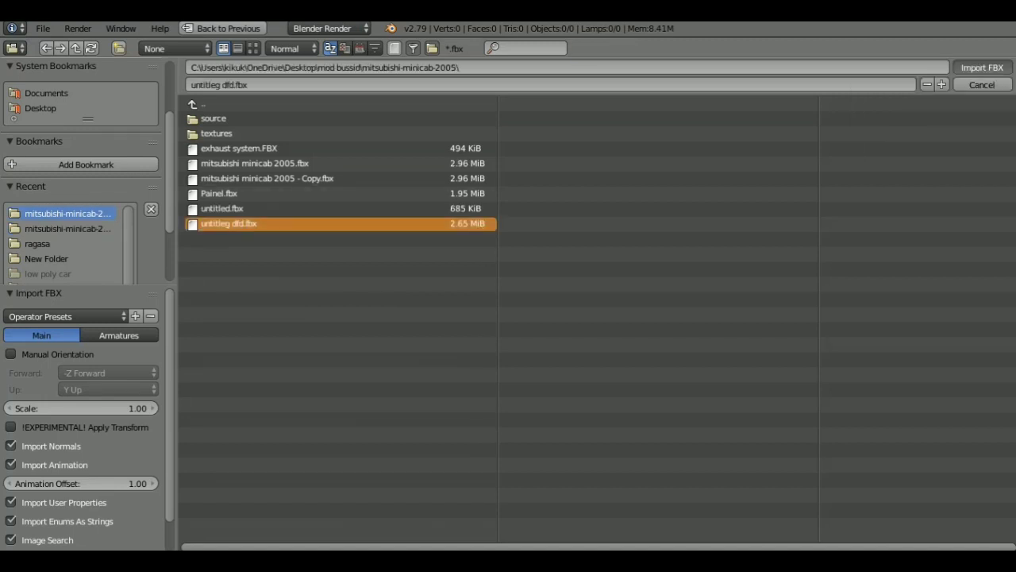
key("Return")
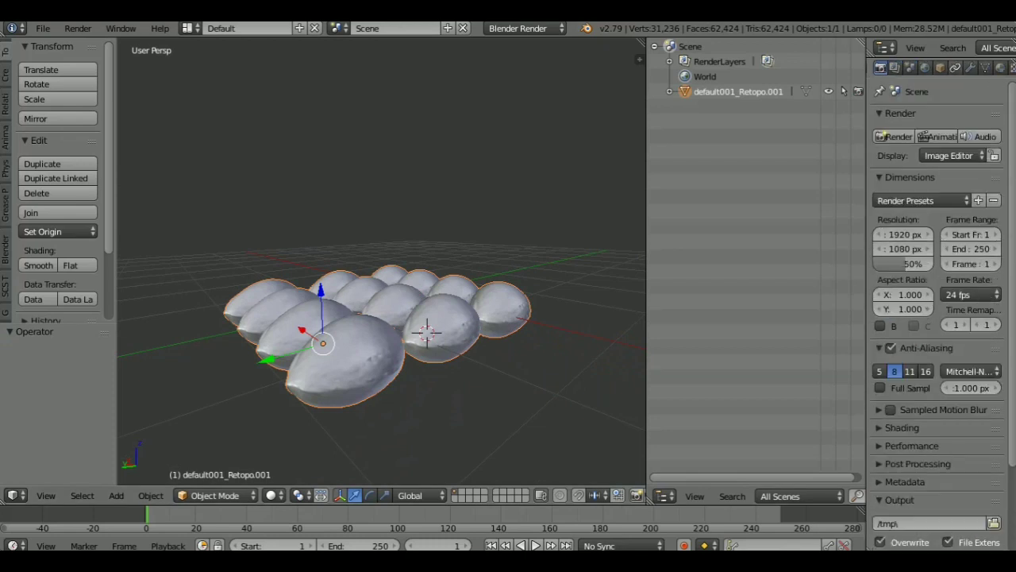
Add a Decimate modifier with a ratio of 0.1 to the imported coconut layer
left_click(970, 68)
left_click(942, 118)
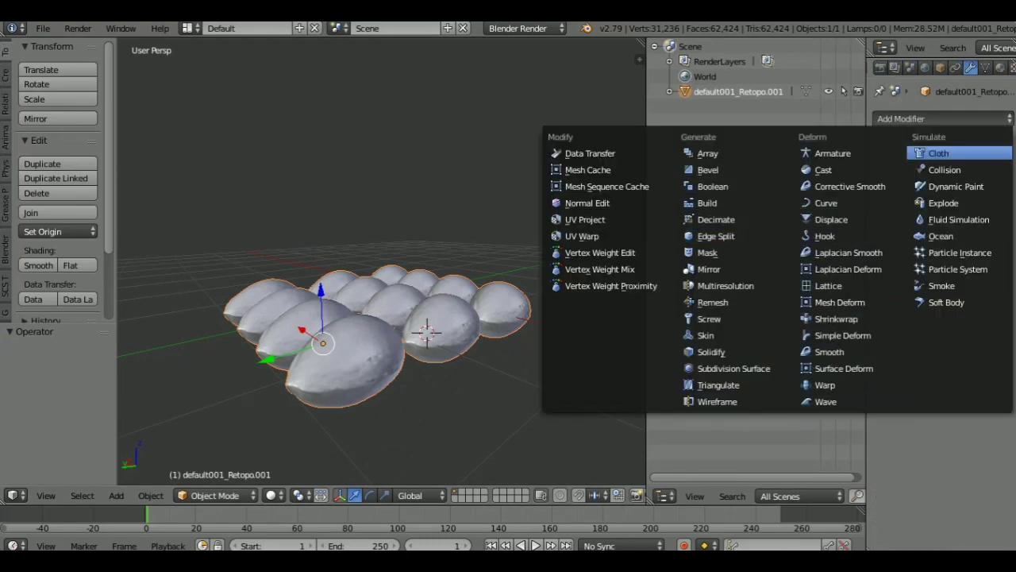
left_click(716, 219)
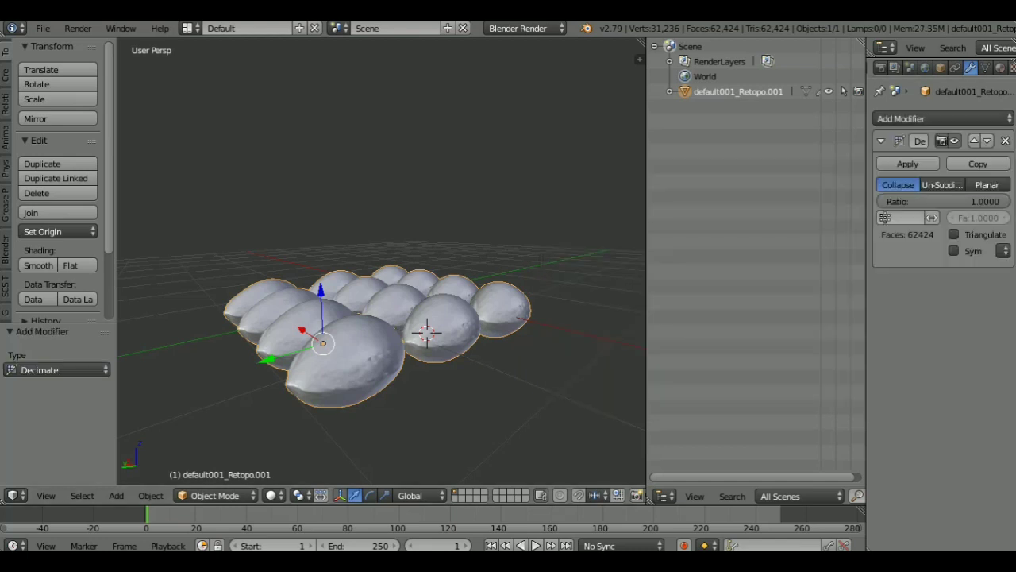
type("0.1")
key("Return")
scroll(381, 334, "up", 3)
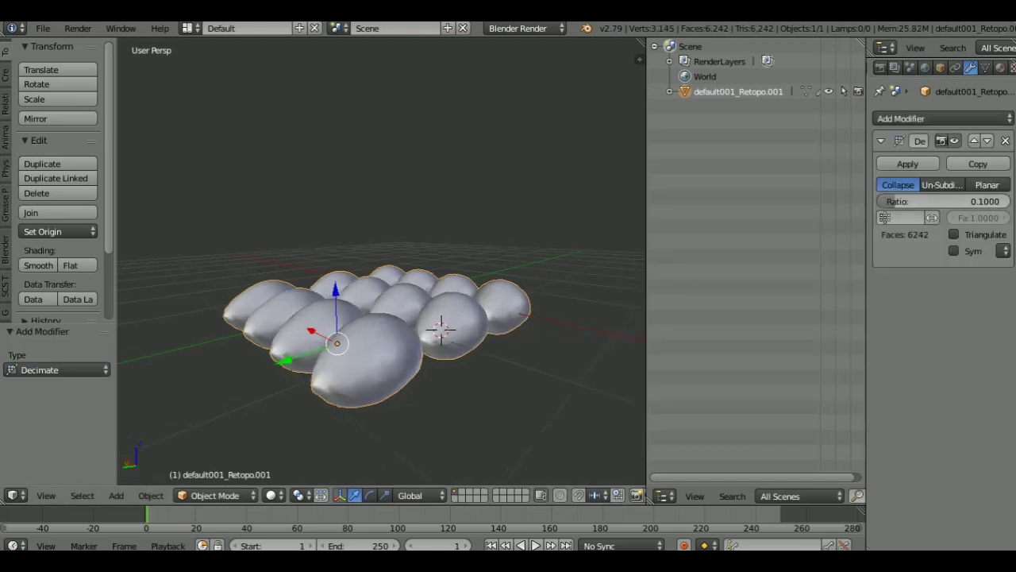
scroll(381, 333, "down", 3)
middle_click_drag(381, 334, 377, 334)
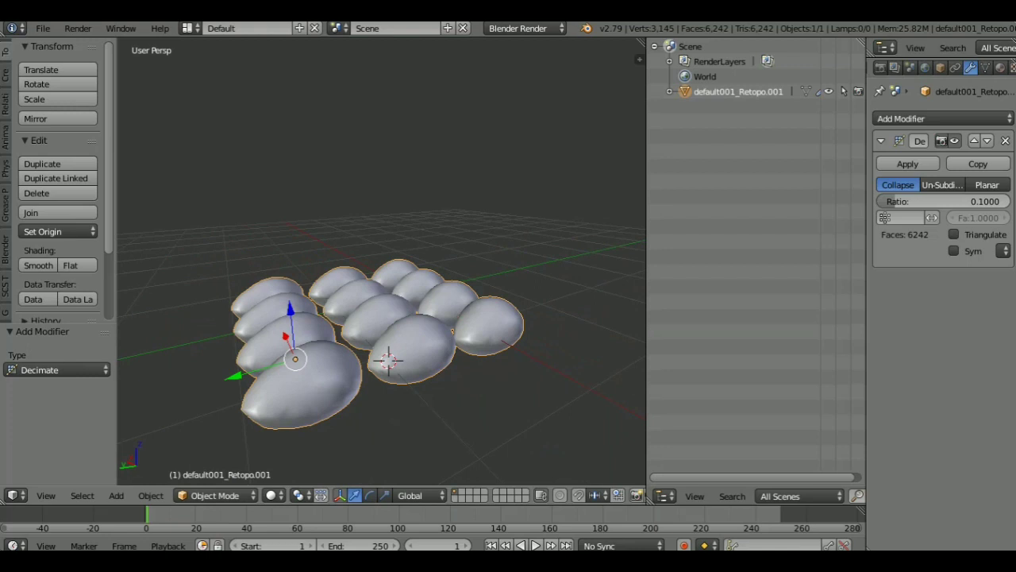
Duplicate the coconut layer, raise the copy 0.360 along Z and move it a further 0.036 along Z
key("shift+d")
key("z")
key("Return")
scroll(381, 333, "down", 2)
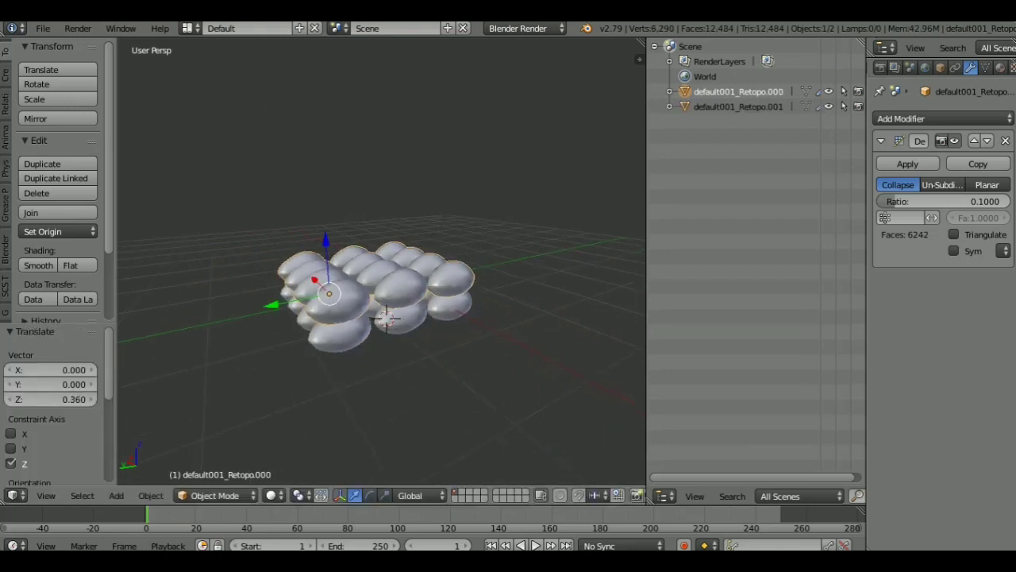
middle_click_drag(381, 334, 444, 326)
left_click(51, 399)
type("0.036")
key("Return")
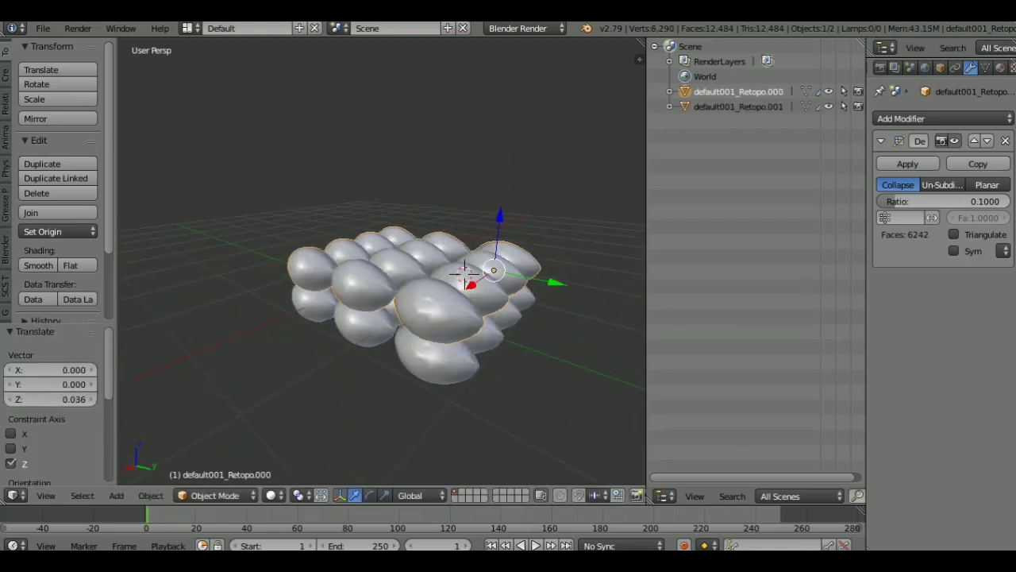
Duplicate the top layer 0.433 up along Z and stack one more copy above it for four layers
key("shift+d")
key("z")
key("Return")
key("shift+d")
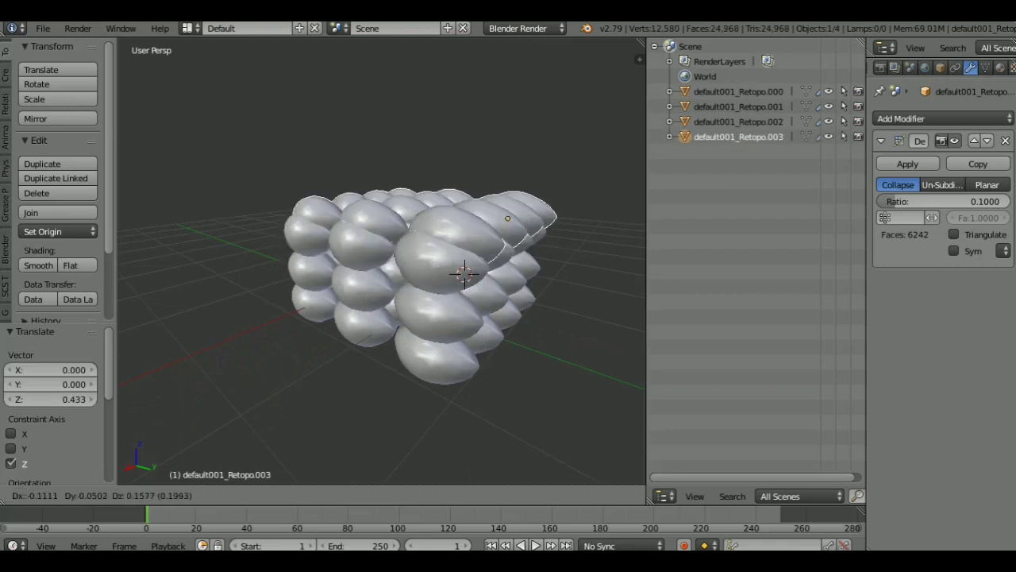
key("Return")
middle_click_drag(445, 318, 508, 362)
Join the four coconut layers into one object and export it as FBX, overwriting "untitleg dfd.fbx"
key("a")
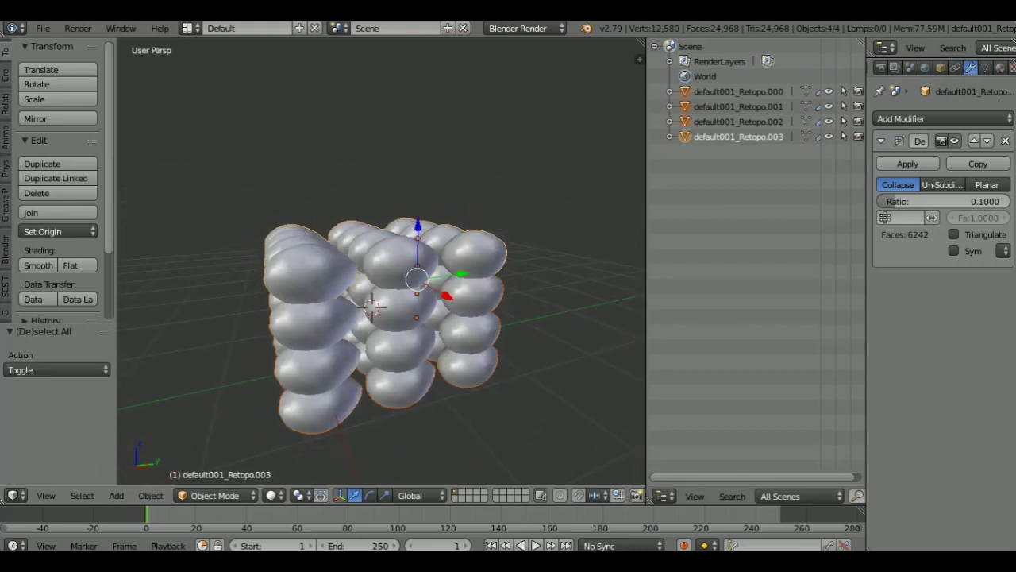
left_click(43, 28)
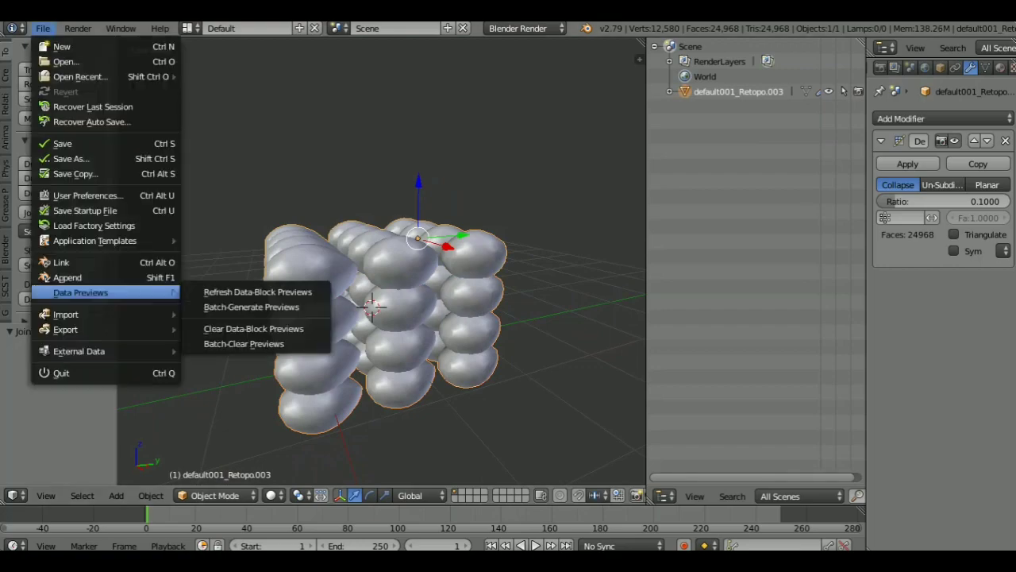
left_click(301, 401)
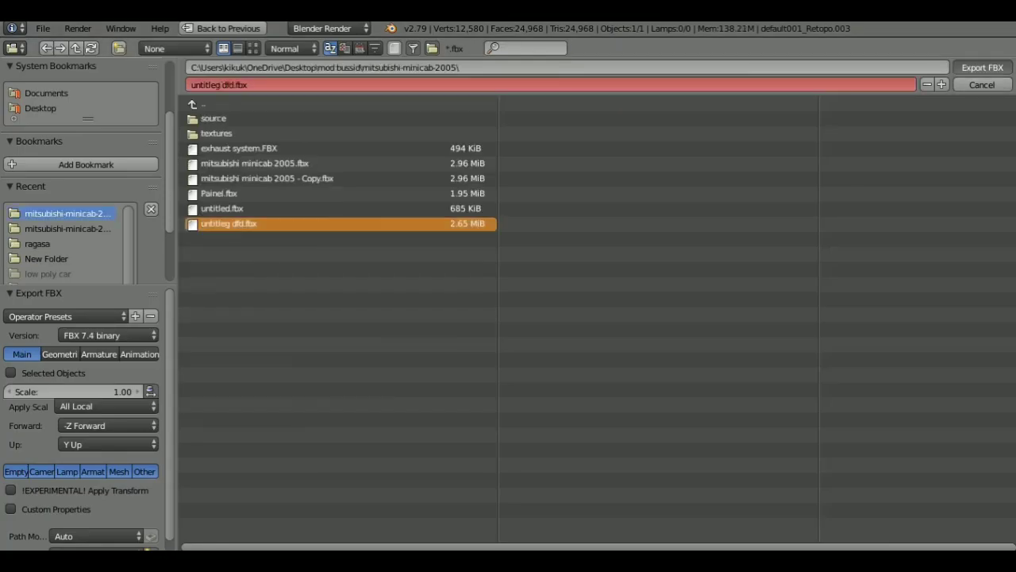
key("Return")
Start a new empty scene and import the exported coconut stack FBX from the mitsubishi-minicab-2005 folder
left_click(43, 28)
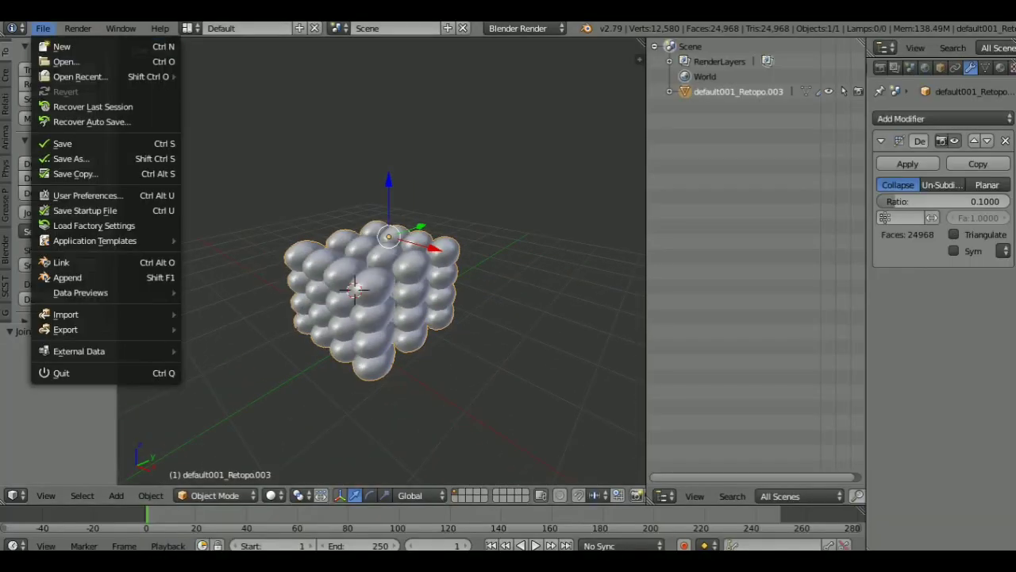
left_click(48, 43)
left_click(65, 56)
left_click(43, 28)
left_click(301, 373)
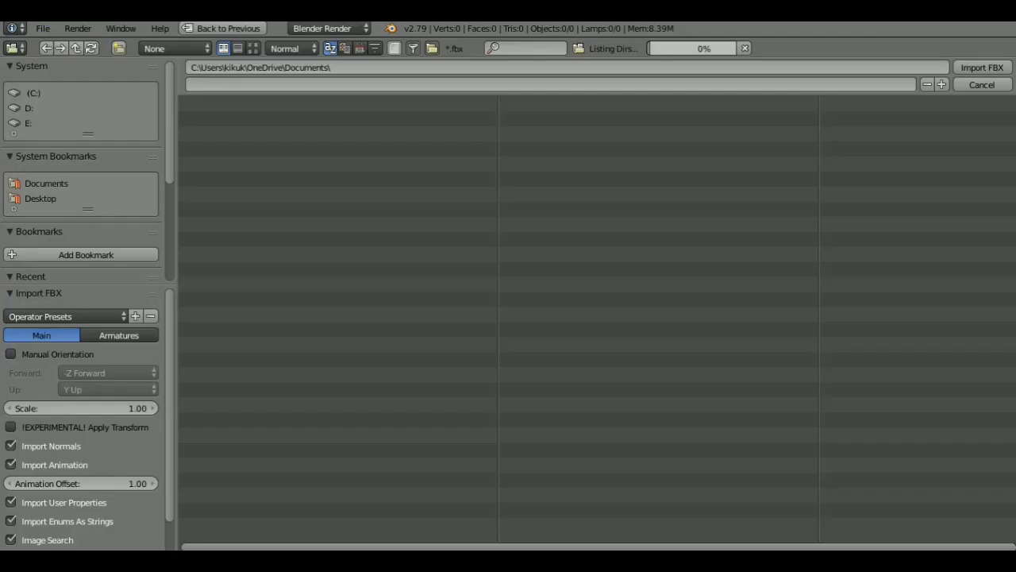
left_click(67, 213)
key("Return")
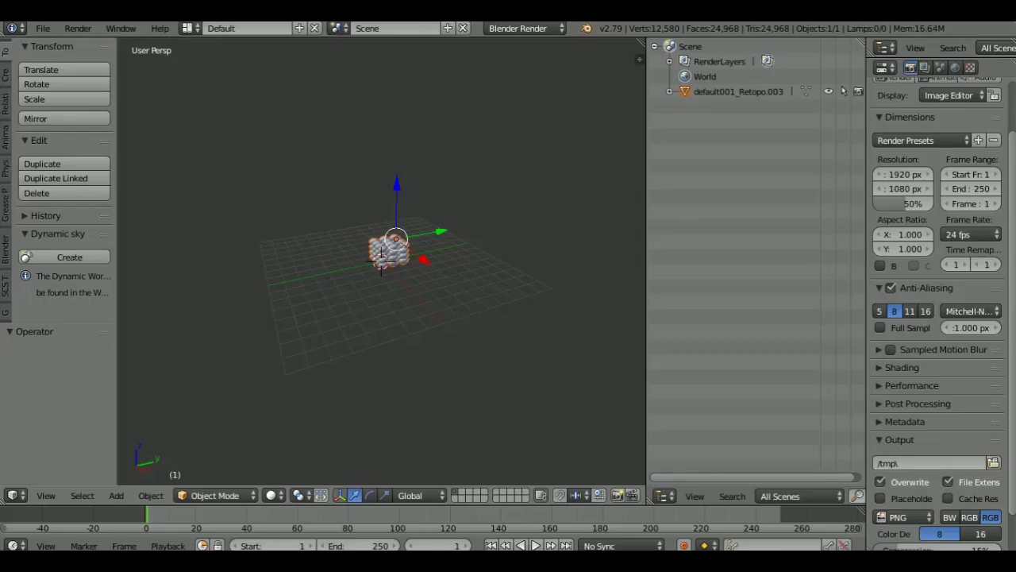
Add a Decimate modifier with a ratio of 0.1 to the imported coconut stack
right_click(389, 252)
left_click(941, 67)
key("KP_Decimal")
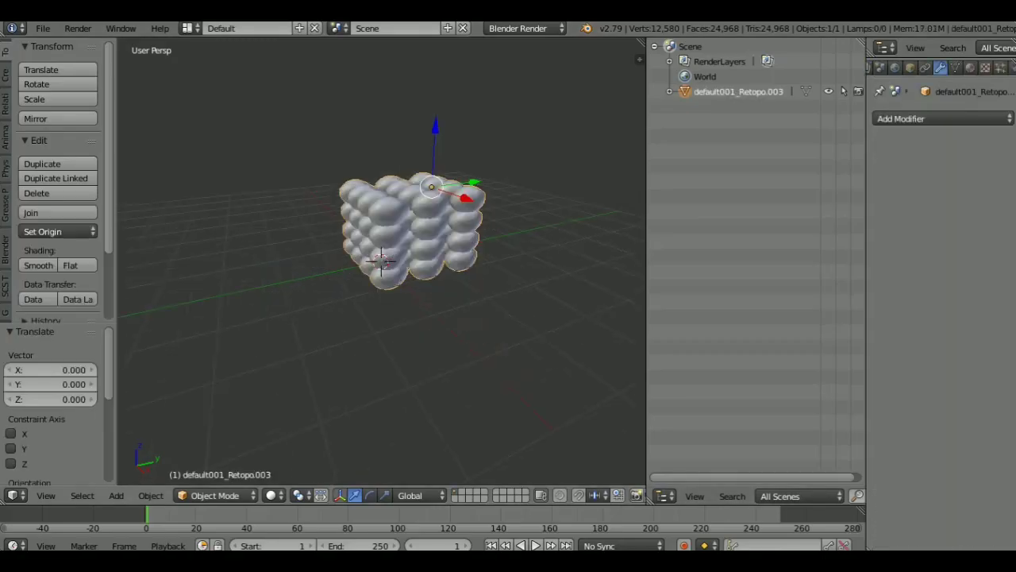
left_click(943, 119)
left_click(698, 223)
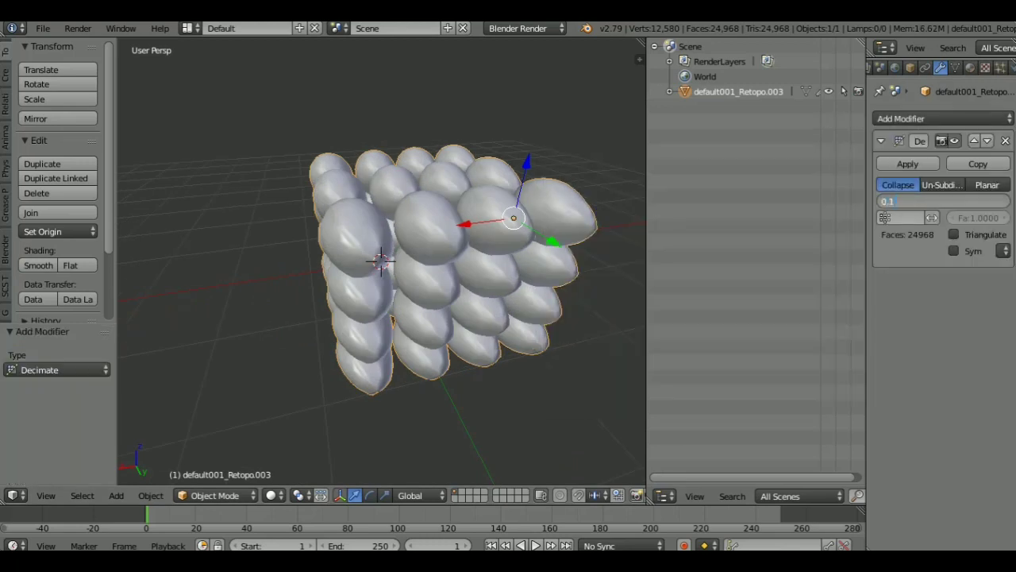
key("Return")
Set the coconut stack's Decimate ratio to 0.2 and export the stack as FBX
middle_click_drag(381, 333, 445, 341)
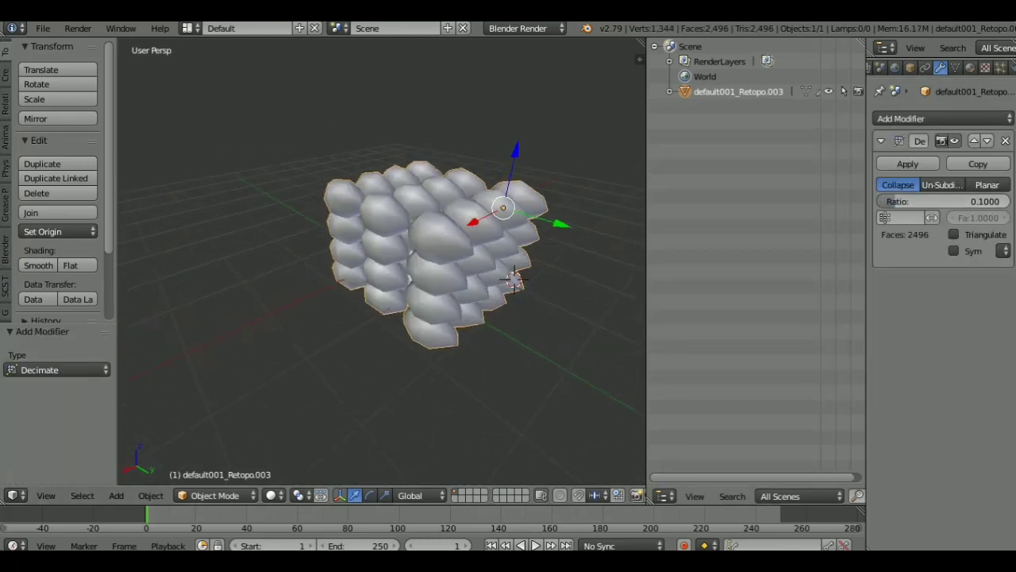
middle_click_drag(381, 262, 413, 262)
scroll(382, 262, "up", 3)
scroll(381, 262, "down", 2)
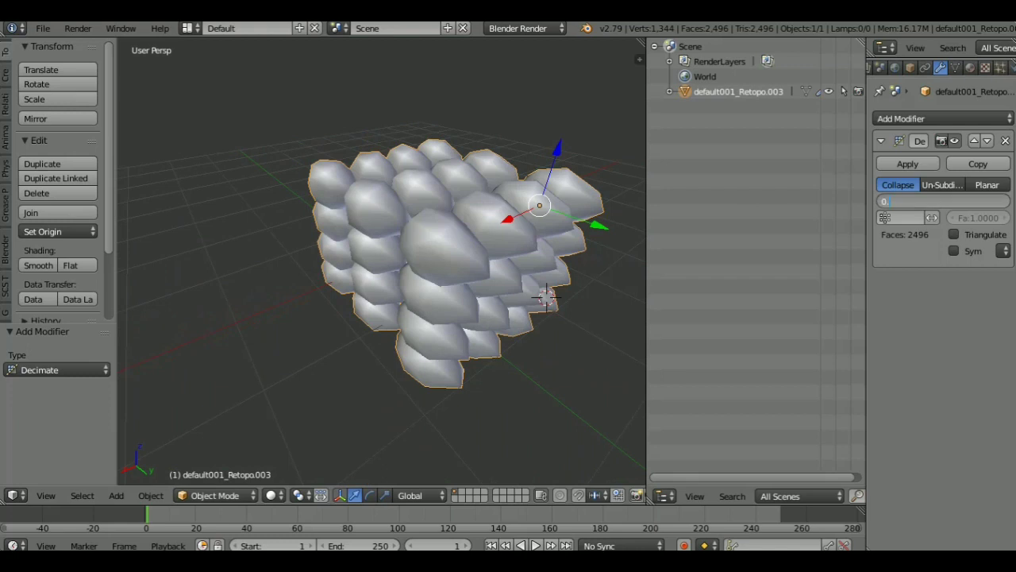
type("0.2")
key("Return")
left_click(42, 28)
left_click(238, 429)
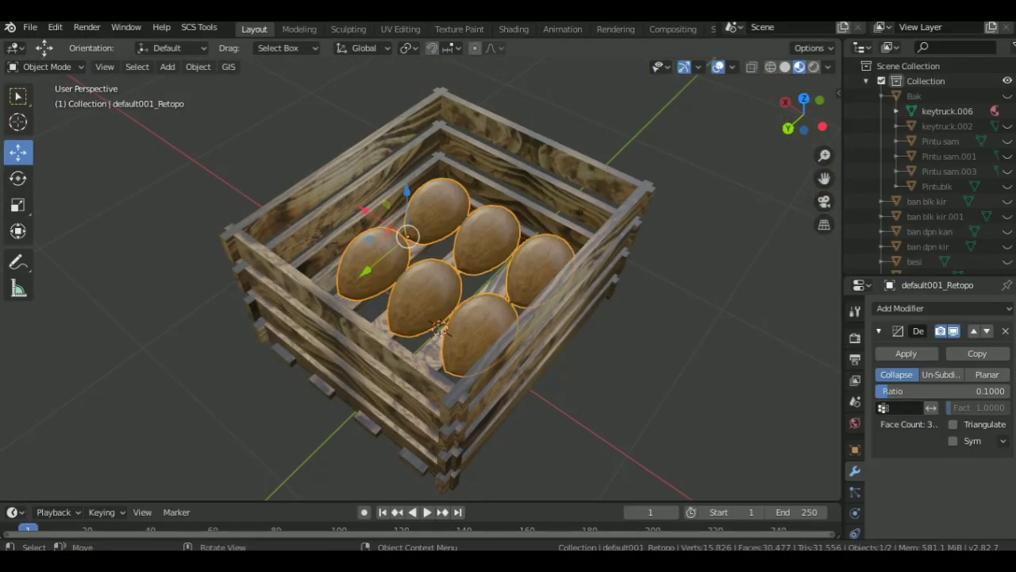
In the crate scene, replace the single coconut layer with the imported untitvfled.fbx, scaled to 0.564
key("Delete")
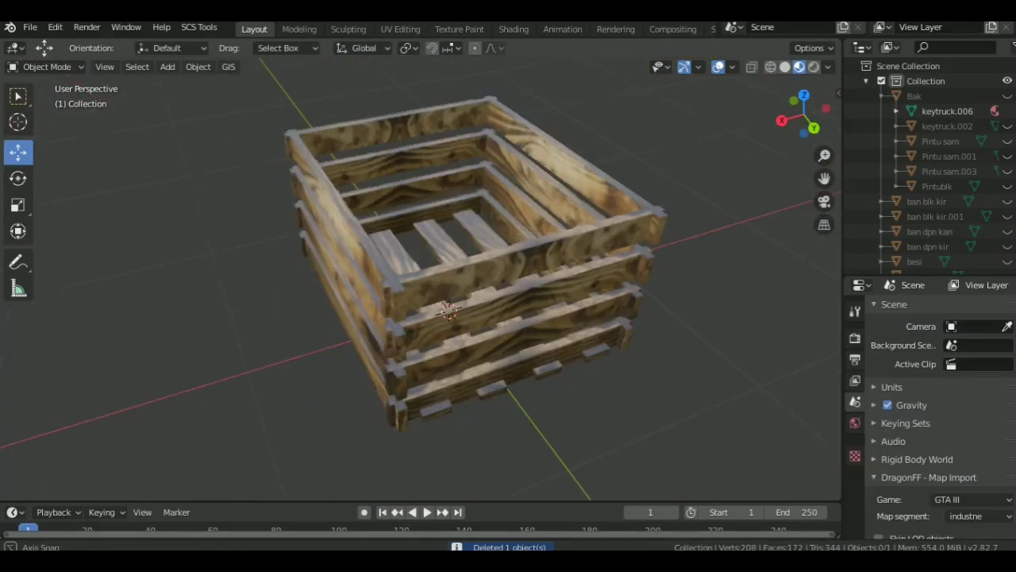
left_click(29, 27)
mouse_move(54, 229)
left_click(199, 319)
double_click(599, 180)
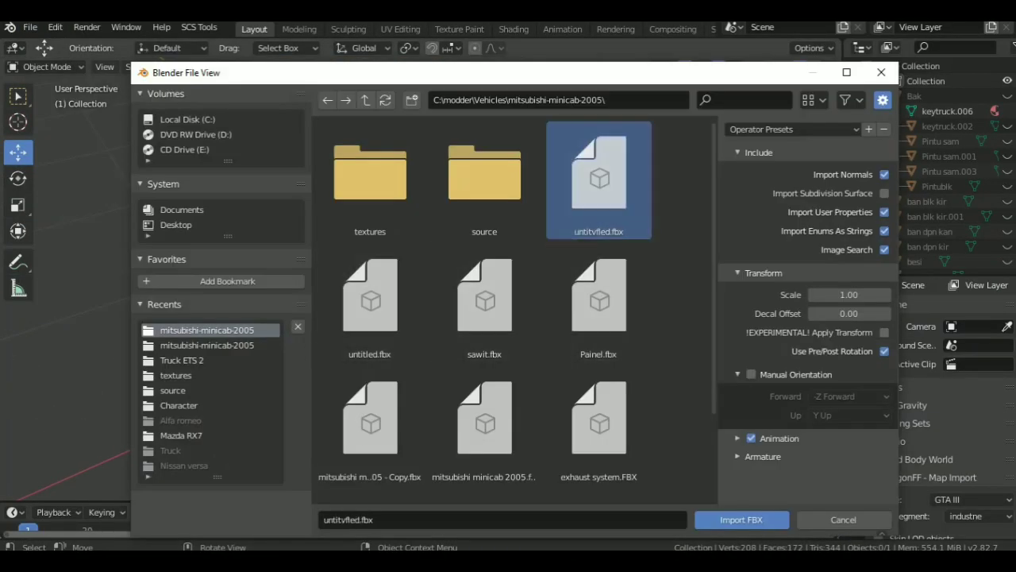
key("s")
left_click(627, 231)
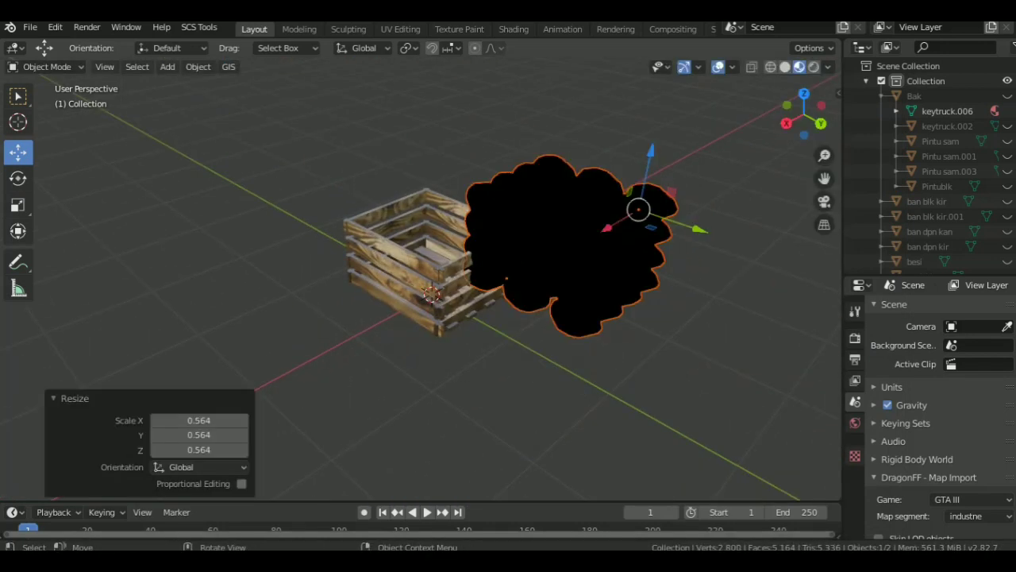
Add an image texture node with kokos_basecolor.jpg to the coconut stack's material and link it to Base Color
left_click(513, 29)
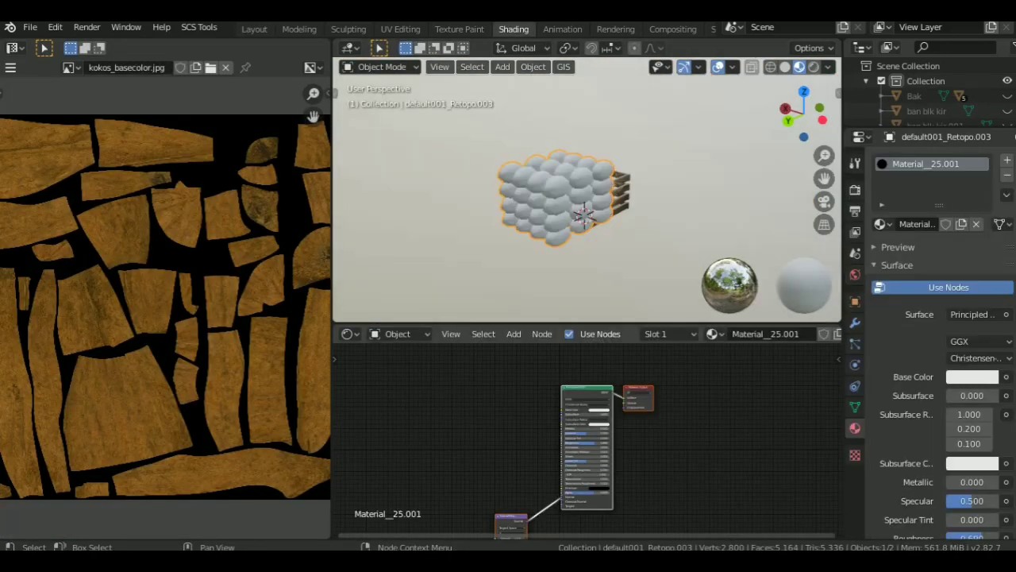
left_click(627, 493)
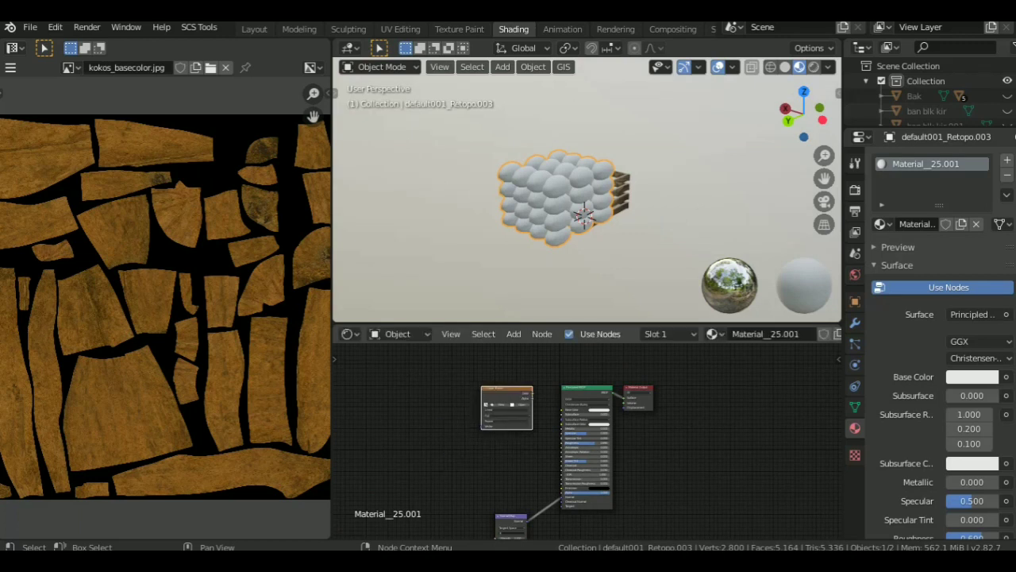
left_click(506, 407)
left_click(512, 405)
left_click(207, 329)
scroll(595, 317, "down", 2)
left_click(712, 421)
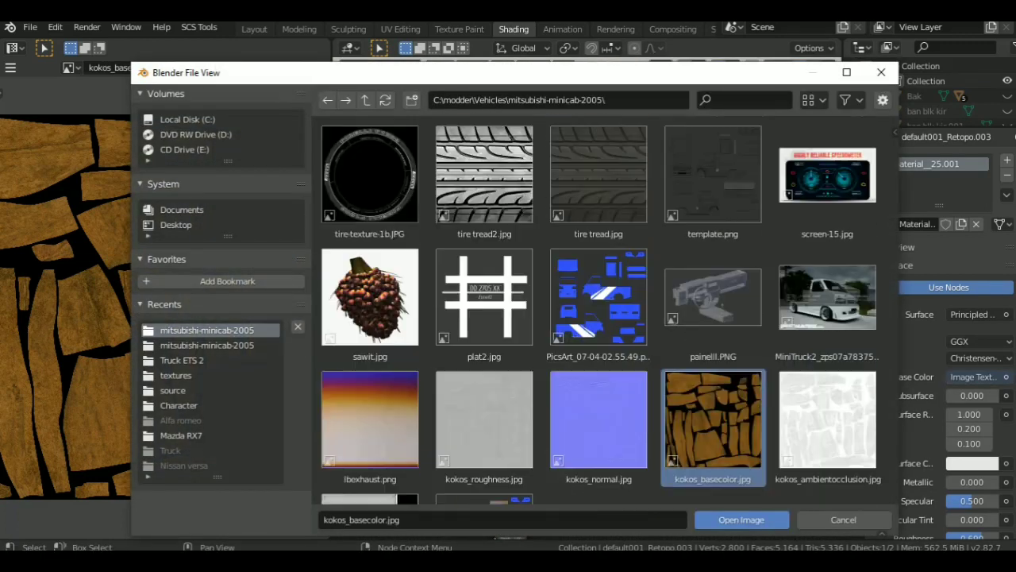
key("Return")
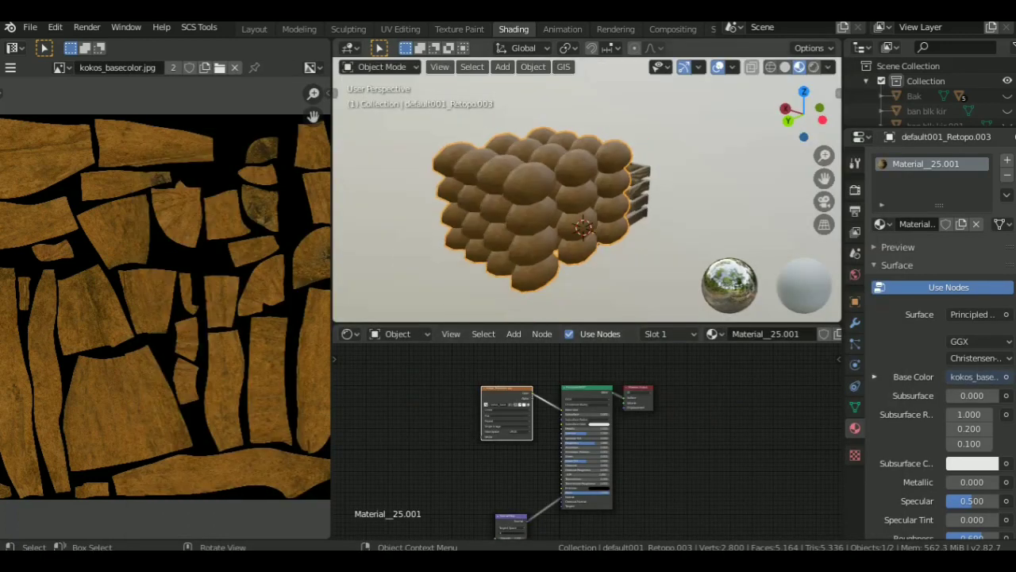
Try a second image texture node with kokos_normal.jpg linked to the shader's Normal input
scroll(584, 426, "up", 3)
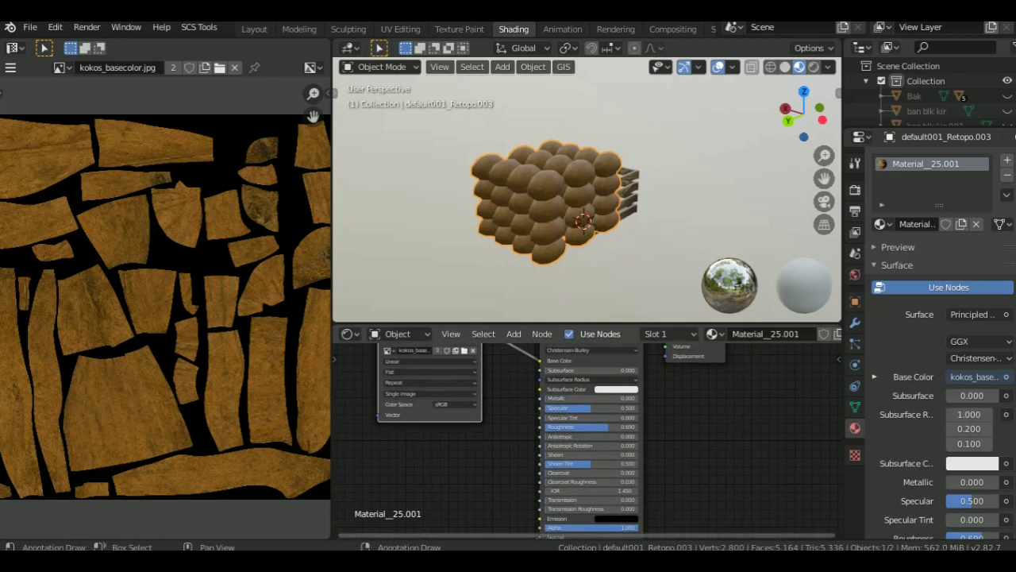
scroll(584, 437, "down", 2)
key("shift+d")
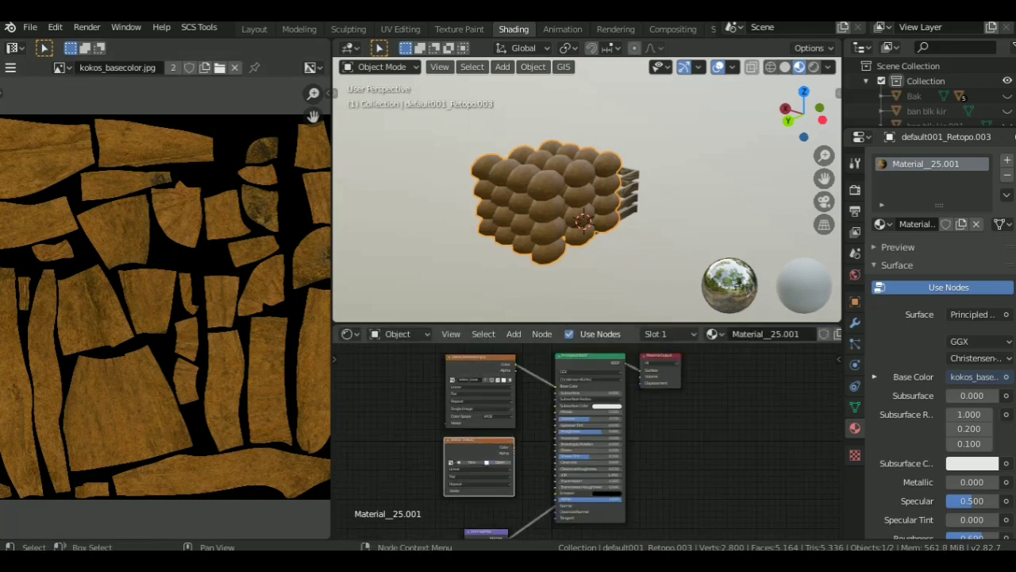
left_click(499, 463)
left_click(206, 330)
scroll(604, 309, "down", 3)
left_click(599, 305)
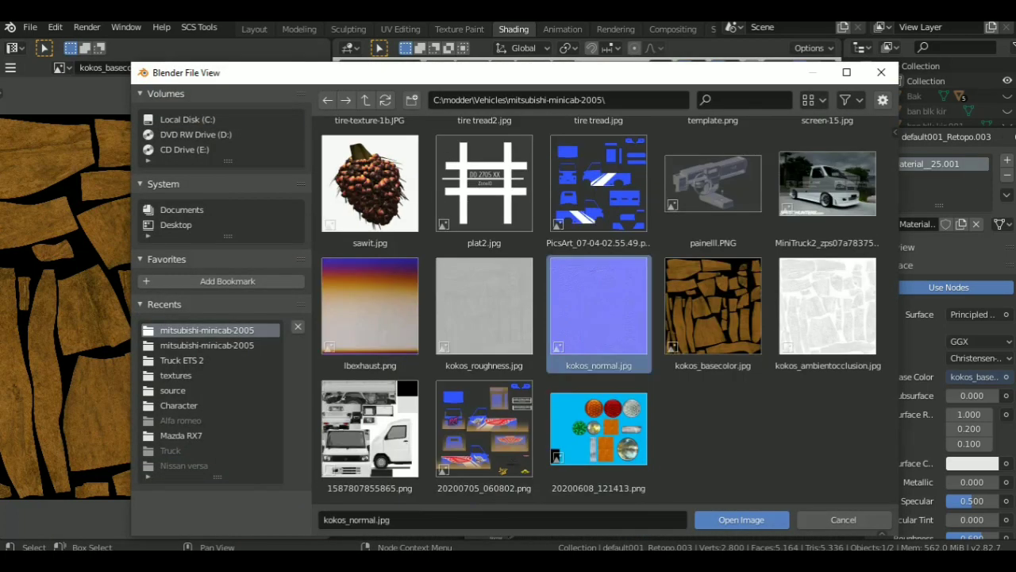
left_click(740, 520)
left_click_drag(537, 490, 554, 499)
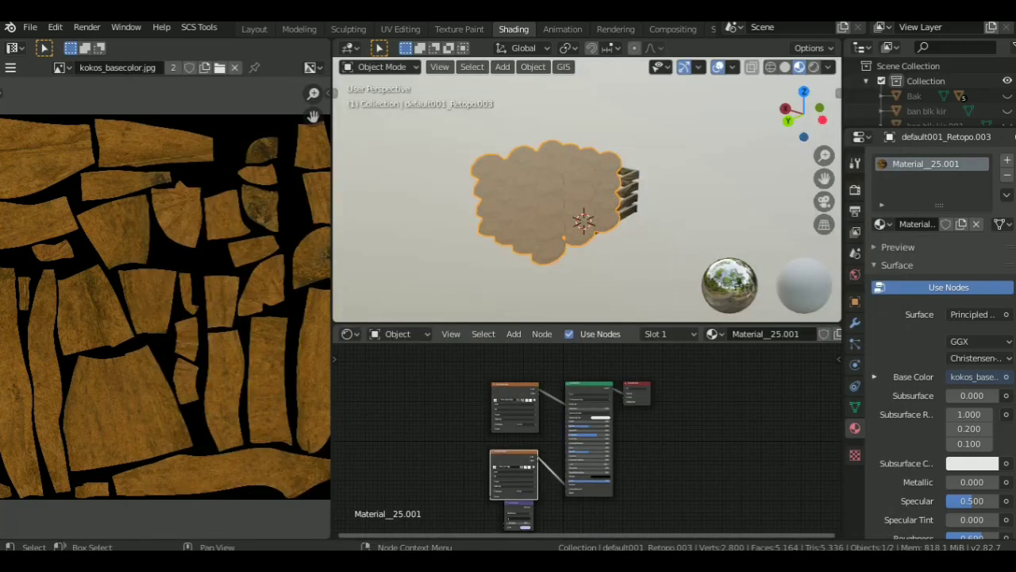
Duplicate the normal texture node, load kokos_roughness.jpg into the copy and link it to the shader's Roughness input
middle_click_drag(588, 508, 592, 357)
left_click_drag(500, 379, 468, 477)
middle_click_drag(468, 477, 480, 556)
left_click_drag(524, 475, 524, 382)
scroll(524, 382, "up", 3)
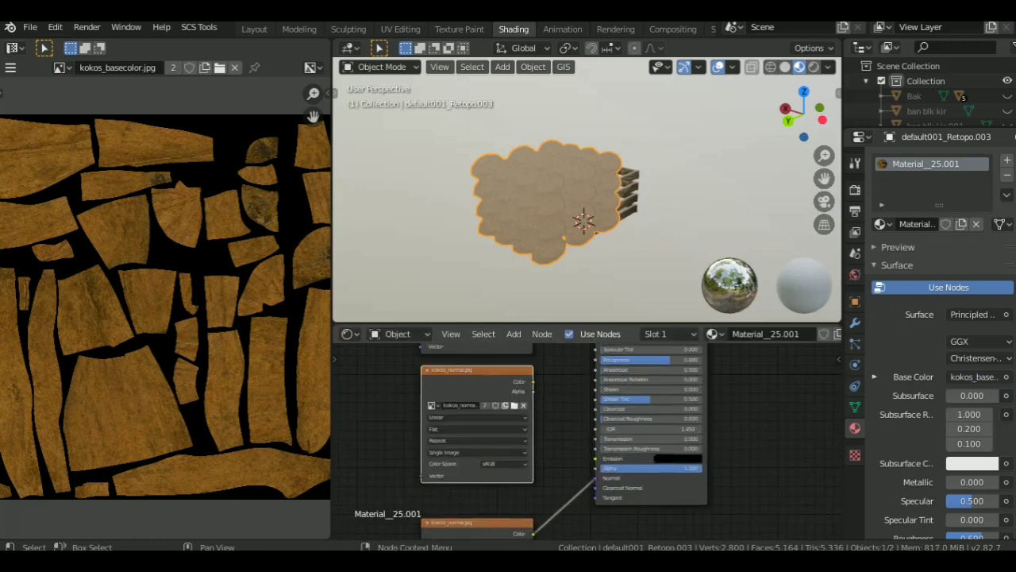
left_click_drag(583, 394, 583, 394)
left_click(496, 439)
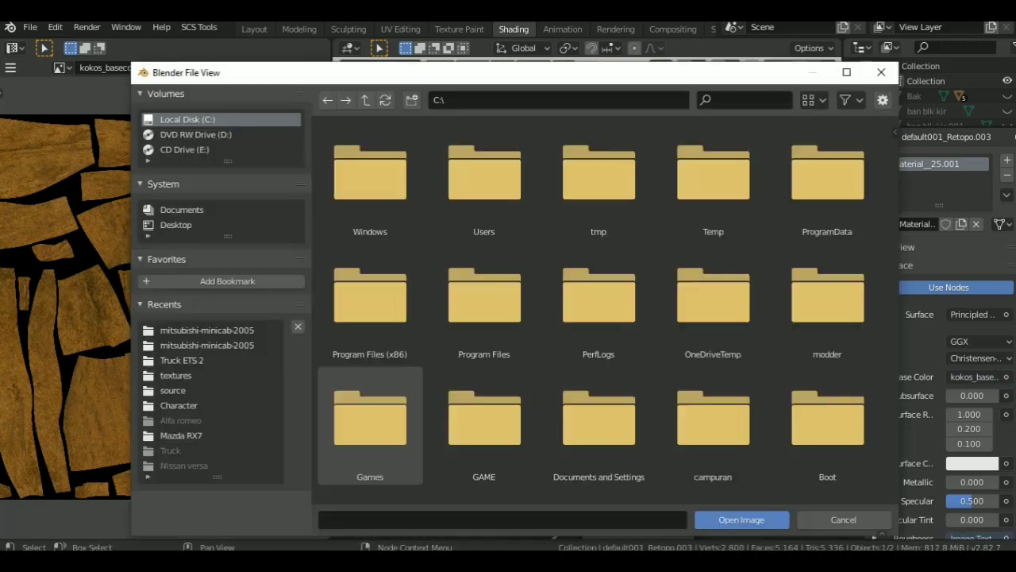
left_click(170, 326)
scroll(566, 295, "down", 1)
double_click(478, 460)
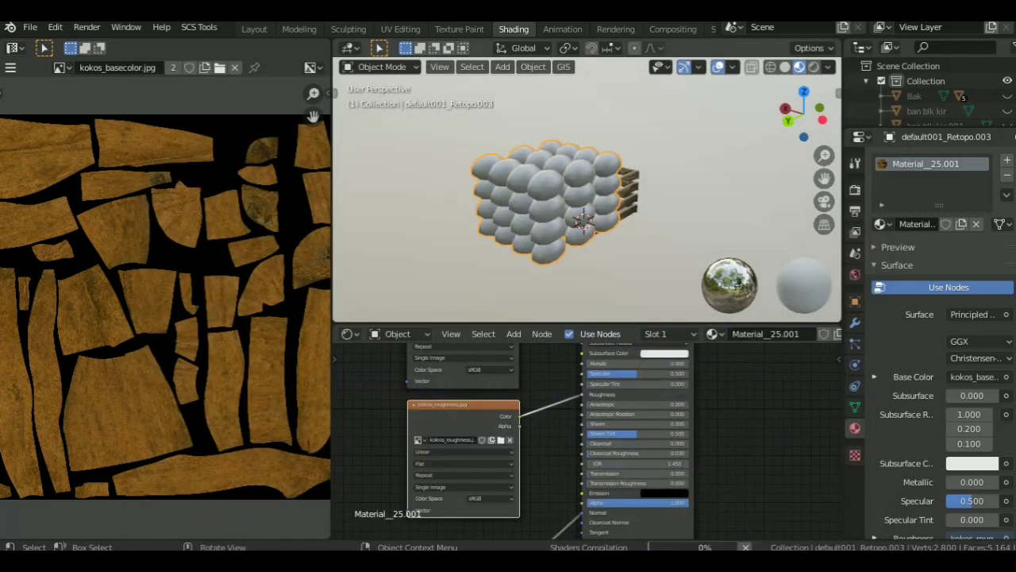
Remove the roughness and normal texture nodes from the coconut material, leaving only the base color texture
scroll(508, 203, "up", 5)
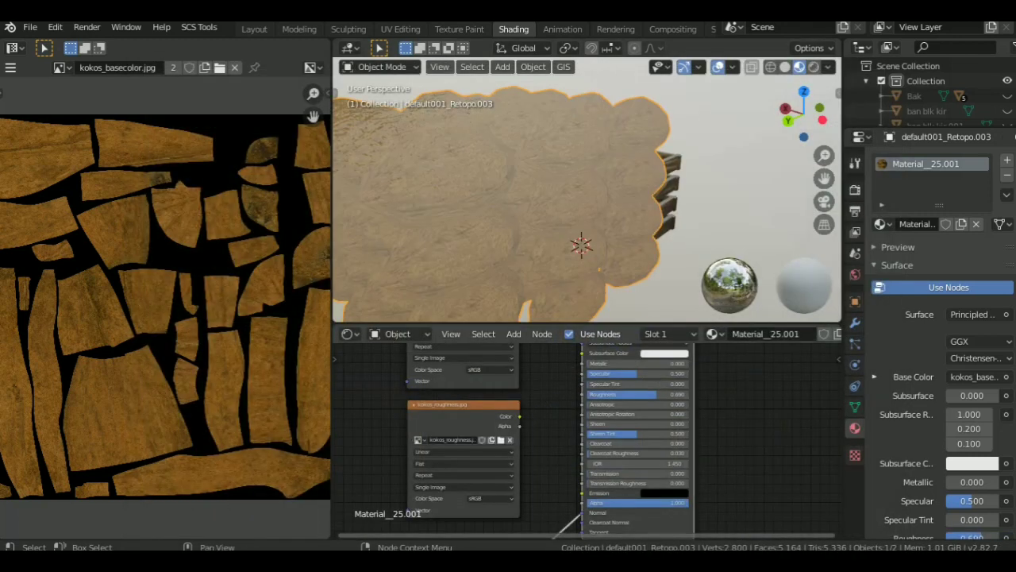
scroll(587, 441, "down", 2)
scroll(508, 198, "down", 5)
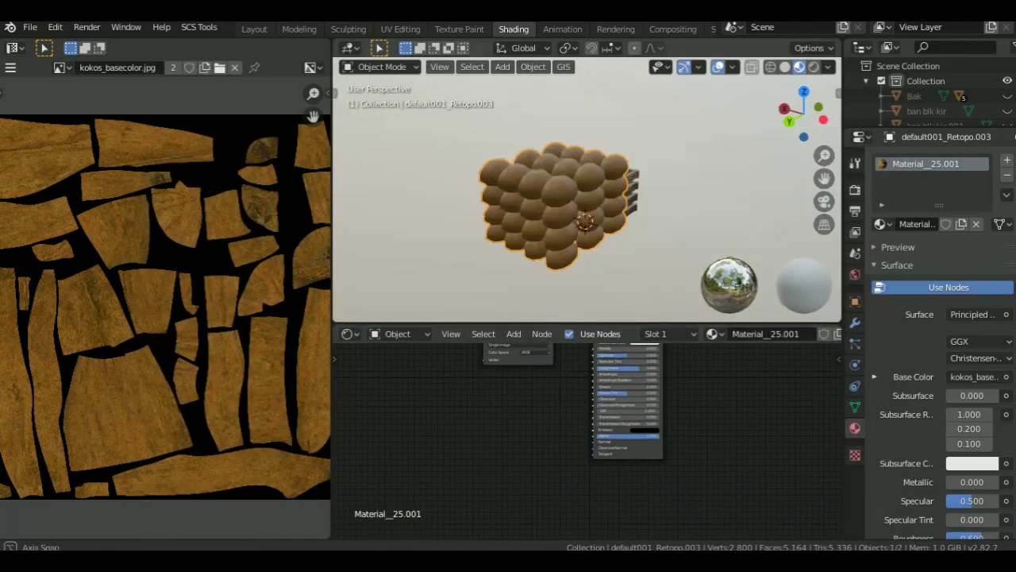
In the Layout workspace, move the coconut stack -1.12 m along Y and scale it down to about 0.74
left_click(254, 29)
middle_click_drag(397, 238, 445, 238)
left_click_drag(588, 170, 488, 171)
key("s")
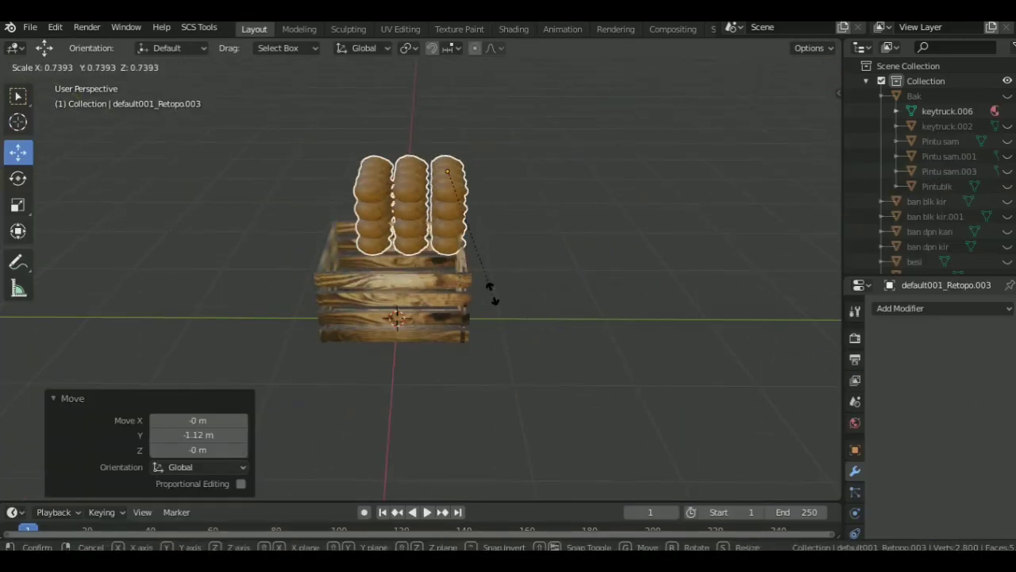
key("Return")
Center the coconut stack over the crate by moving it 0.522 m along X and -0.0183 m along Y
middle_click_drag(444, 238, 508, 207)
key("g")
key("x")
key("Return")
key("KP_7")
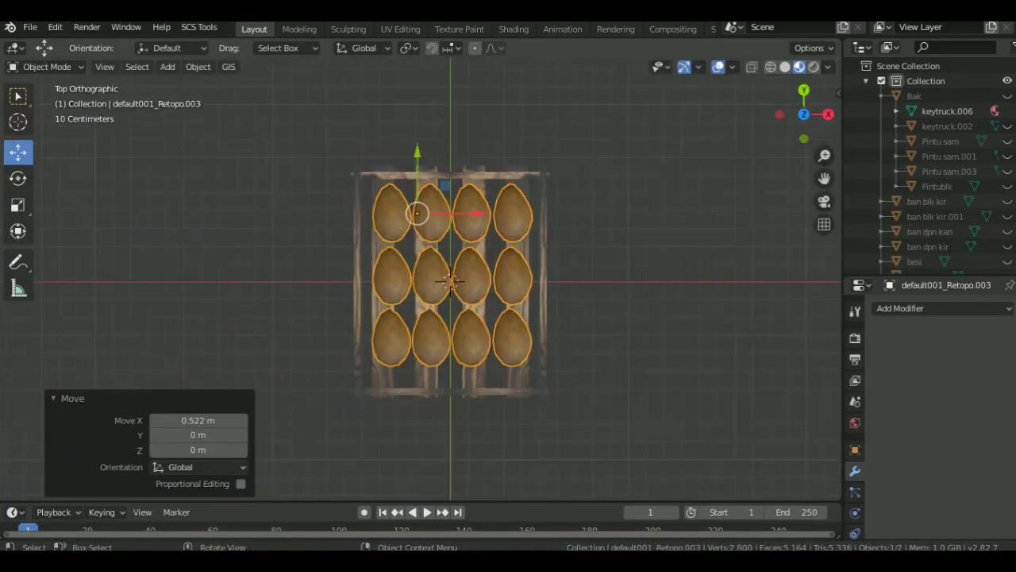
key("g")
key("y")
key("Return")
Lower the coconut stack 0.479 m along Z into the crate
middle_click_drag(444, 318, 444, 182)
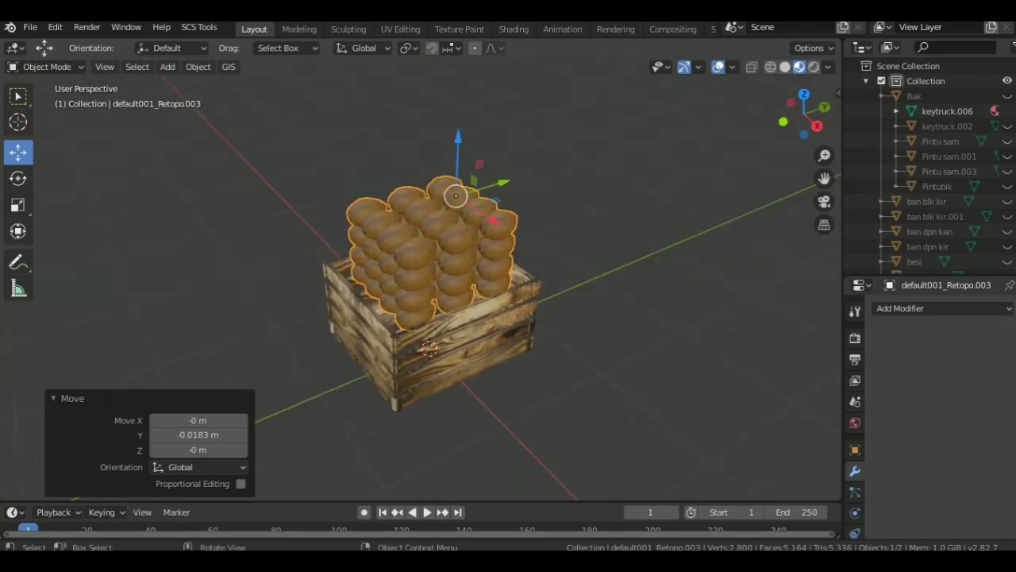
key("g")
key("z")
key("Return")
Nudge the coconut stack about -0.054 m along Y inside the crate
scroll(445, 317, "up", 3)
middle_click_drag(445, 238, 508, 190)
middle_click_drag(476, 238, 540, 238)
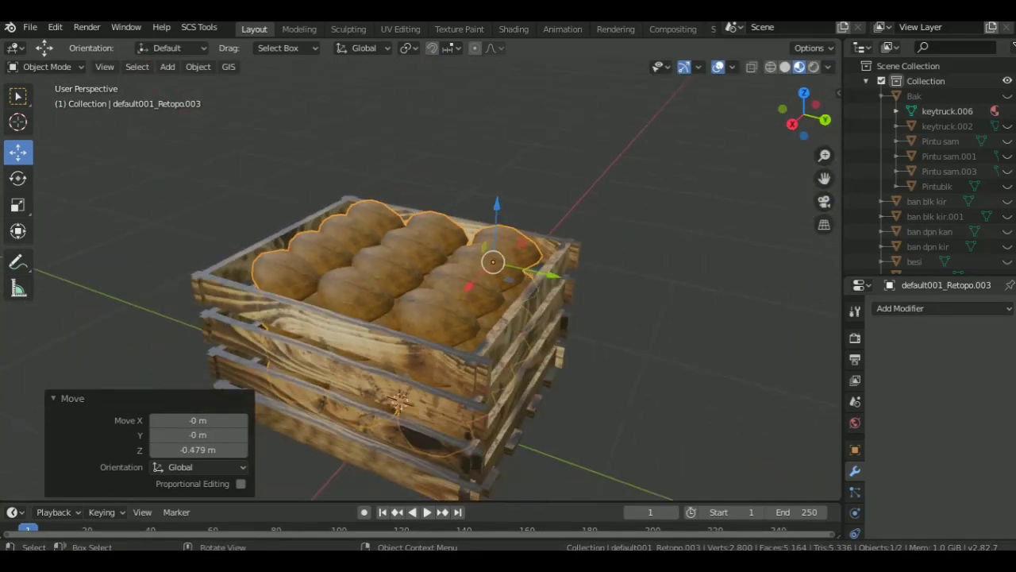
middle_click_drag(477, 278, 428, 293)
key("g")
key("y")
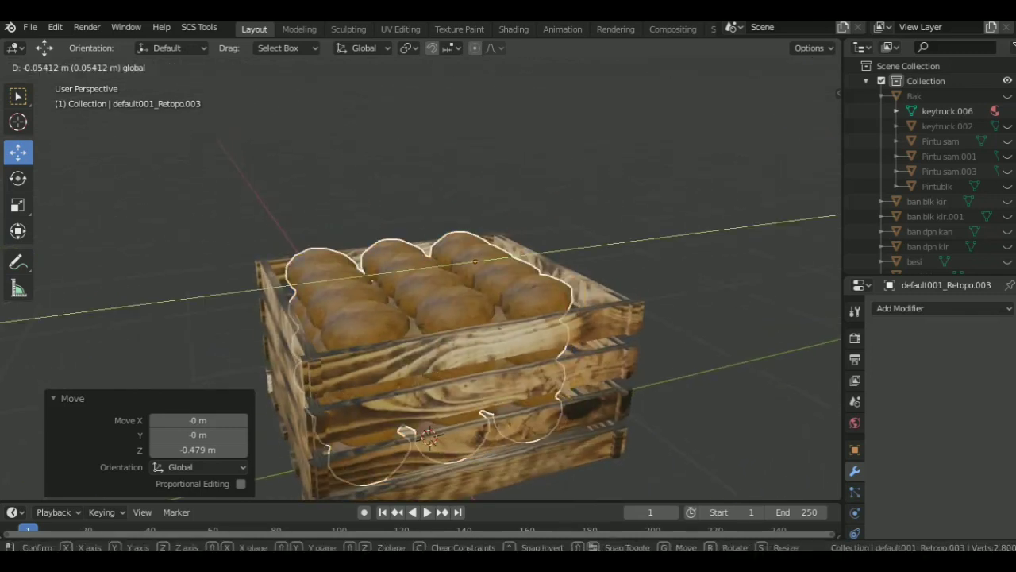
key("Return")
Parent the coconut stack, default001_Retopo.003, to the crate object Cube in the outliner
left_click(429, 350)
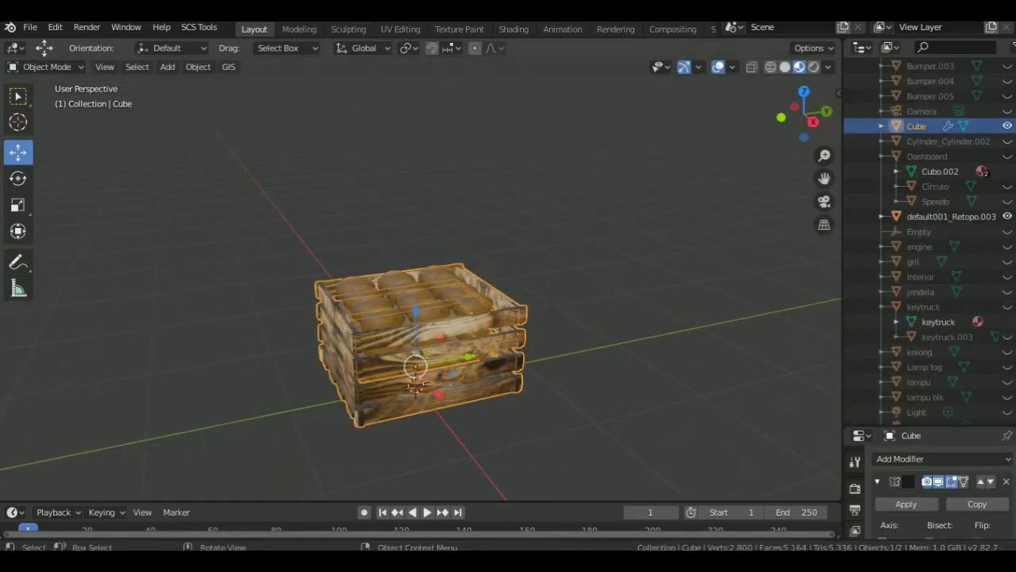
left_click_drag(891, 156, 917, 125)
scroll(421, 334, "down", 2)
middle_click_drag(420, 334, 428, 302)
Scale the crate and coconuts down together and move them 1.85 m along X
left_click(425, 294)
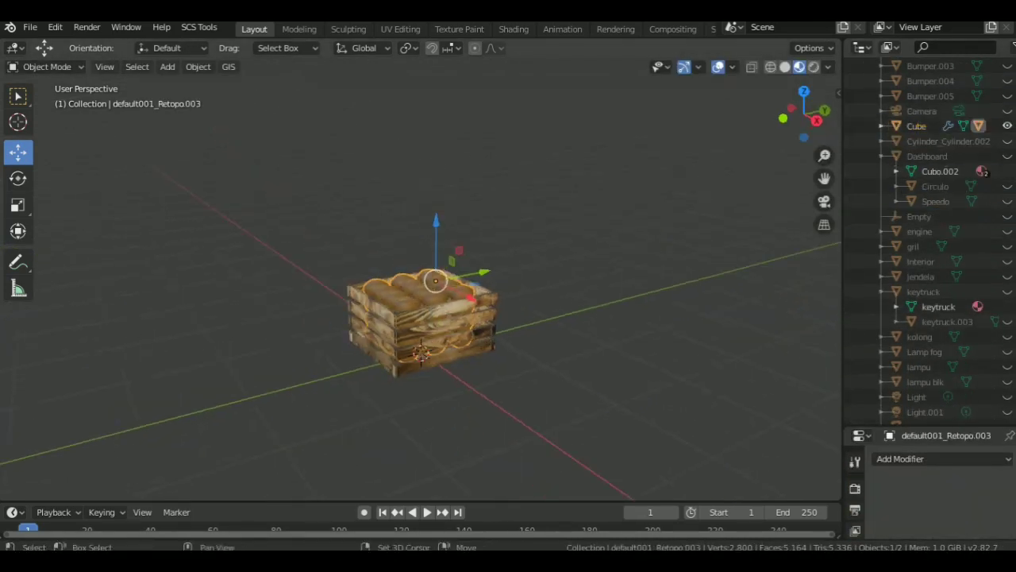
key("s")
left_click(443, 367)
left_click_drag(445, 362, 659, 421)
Unhide the truck's hidden body, wheel, bumper and interior objects in the outliner
scroll(937, 201, "up", 1)
scroll(937, 201, "up", 3)
left_click_drag(1008, 65, 1008, 231)
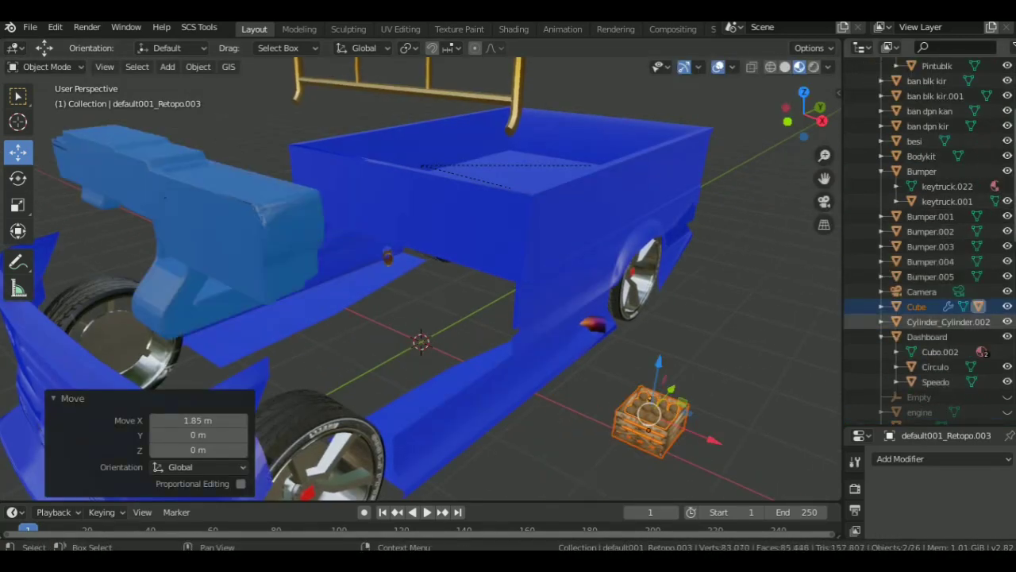
scroll(937, 246, "down", 3)
scroll(1008, 246, "down", 3)
left_click_drag(1007, 140, 1008, 306)
scroll(1007, 307, "down", 3)
scroll(929, 246, "down", 3)
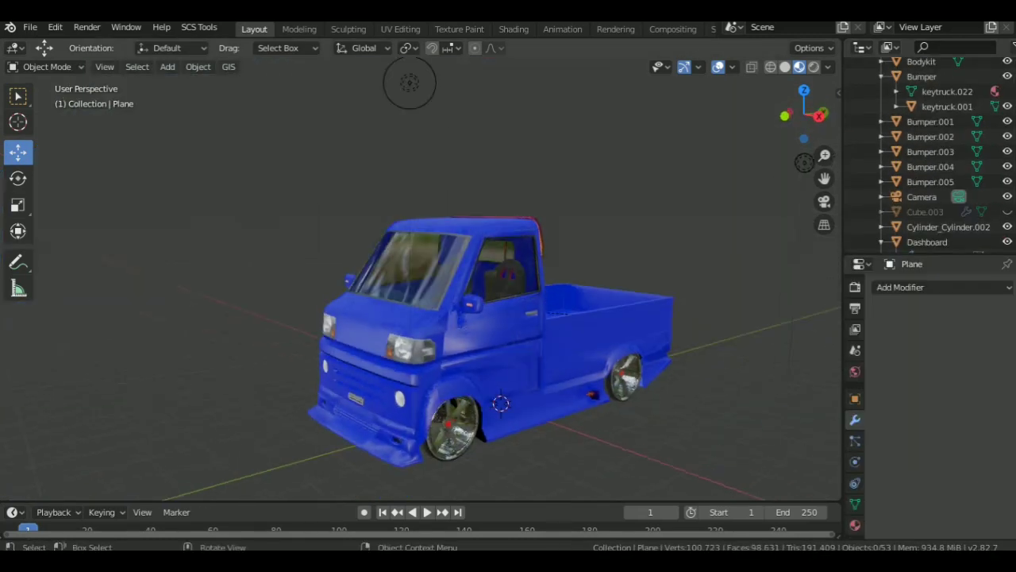
Connect the image texture's Color to the standard material's Base Color and load the livery image whose name starts with 20200705_0
left_click(512, 29)
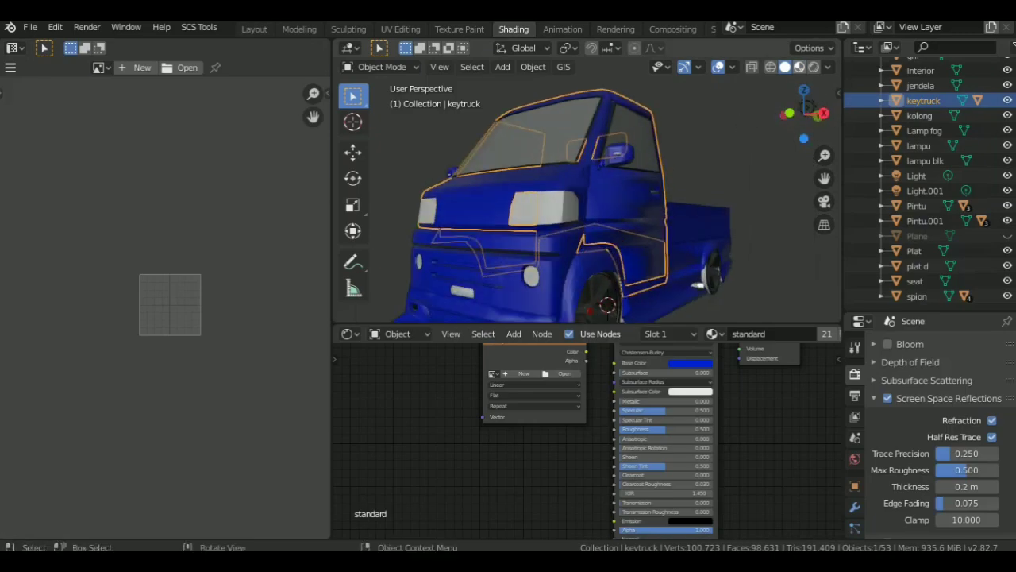
left_click_drag(616, 363, 616, 363)
left_click(564, 374)
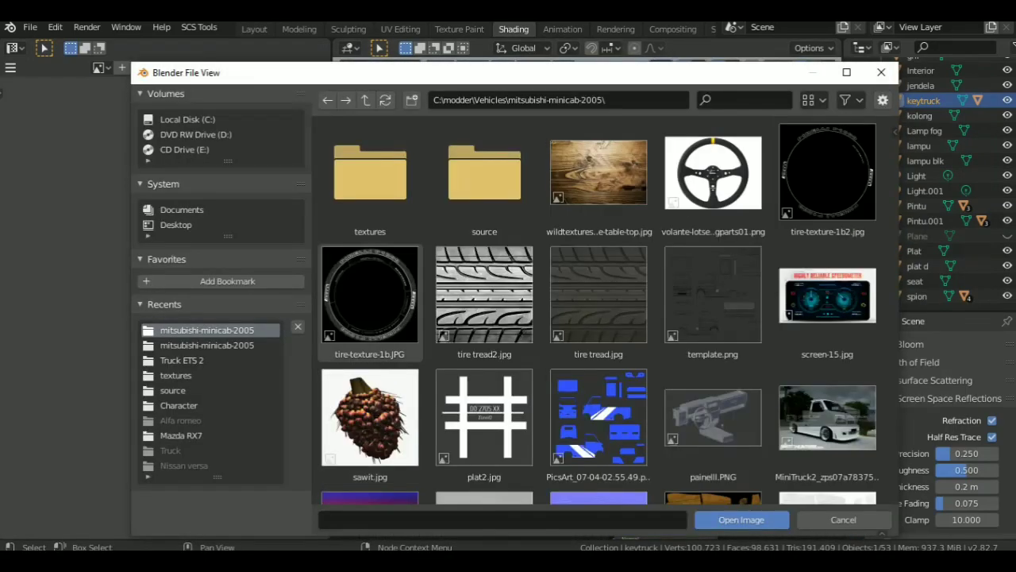
scroll(556, 318, "down", 5)
double_click(658, 441)
Examine the livery on the truck's front, sides and cab together with the loaded crates, continuing in the Layout workspace
middle_click_drag(587, 190, 524, 190)
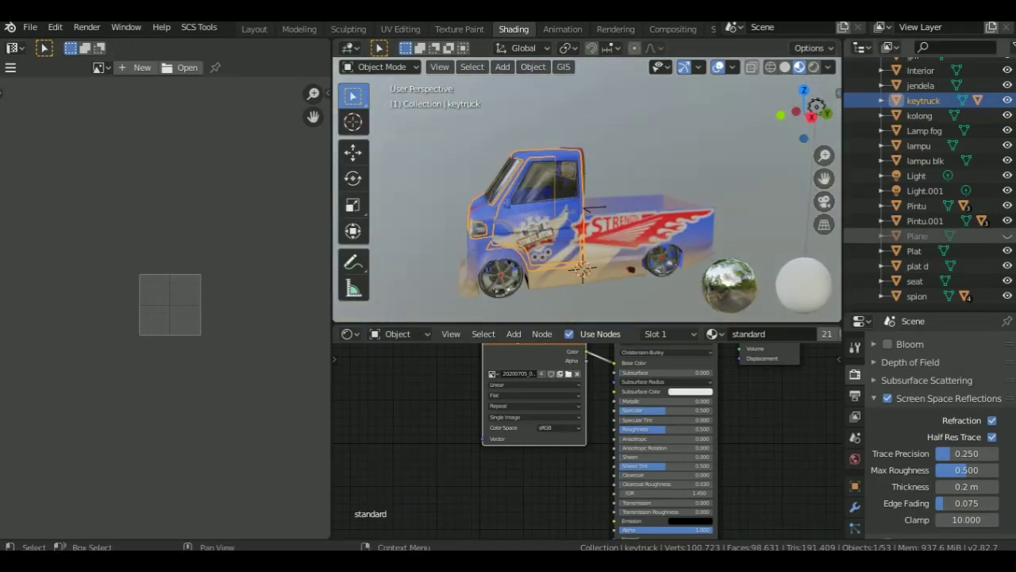
scroll(921, 183, "up", 4)
mouse_move(587, 190)
middle_mouse_down()
mouse_move(540, 191)
mouse_move(572, 190)
middle_mouse_up()
scroll(921, 238, "down", 4)
left_click(255, 29)
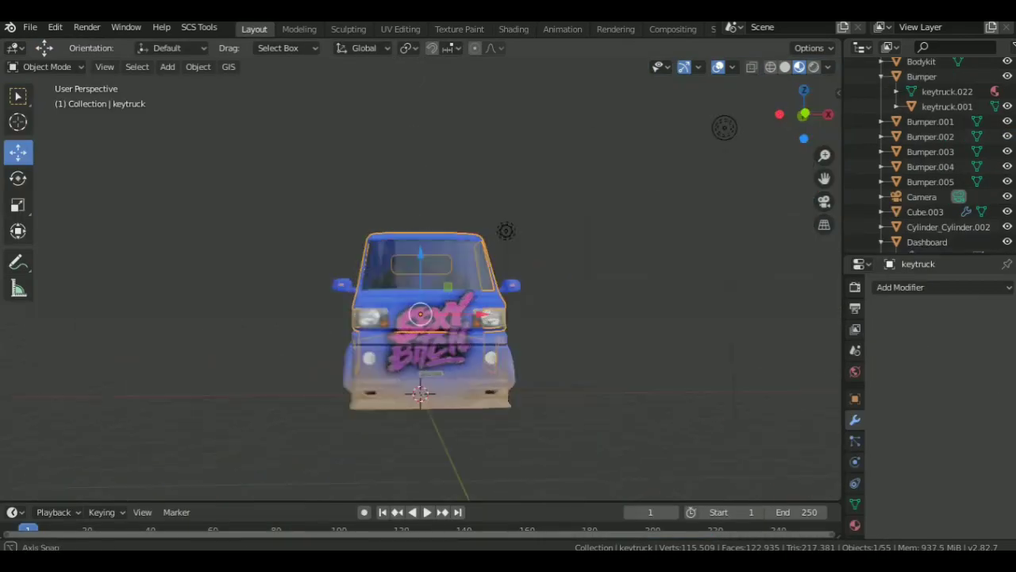
mouse_move(421, 277)
middle_mouse_down()
mouse_move(389, 277)
mouse_move(373, 246)
mouse_move(342, 262)
mouse_move(325, 238)
middle_mouse_up()
scroll(421, 318, "up", 3)
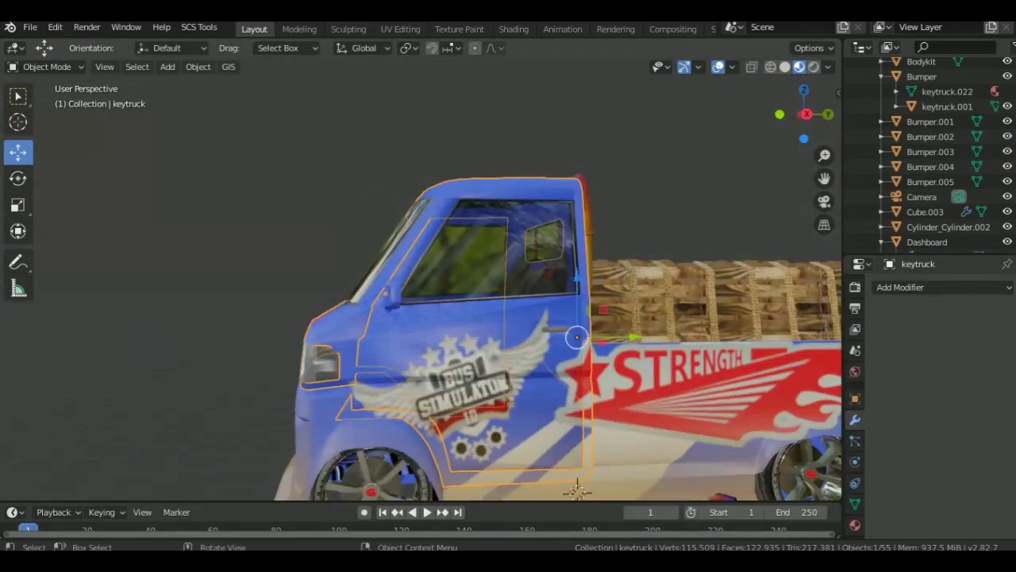
middle_click_drag(577, 489, 604, 486)
scroll(603, 486, "up", 6)
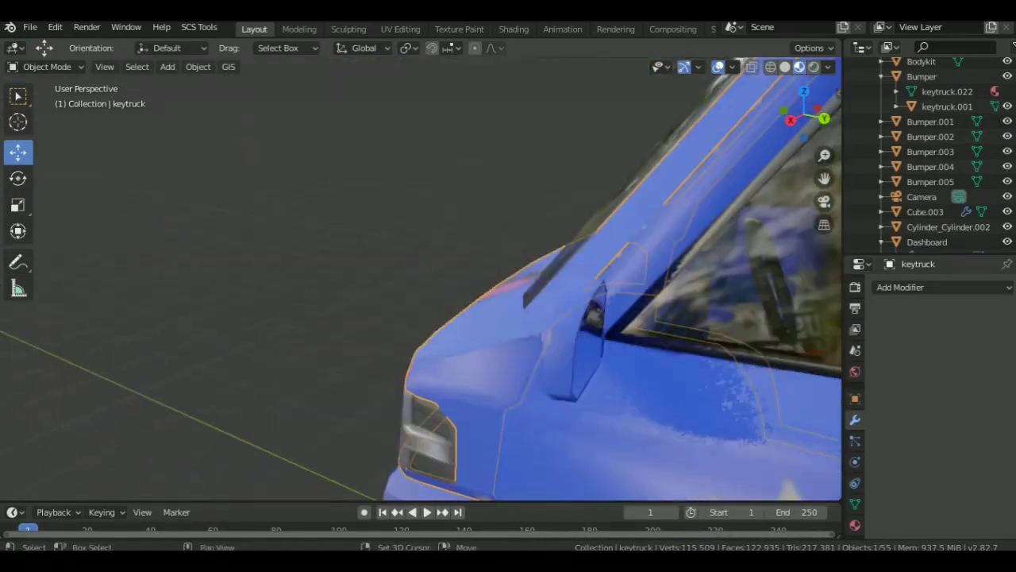
middle_click_drag(762, 496, 715, 524)
scroll(718, 486, "down", 8)
Add a 2 m cube and move it 1.51 m along Z and -1.64 m along Y into the truck's cab
key("shift+a")
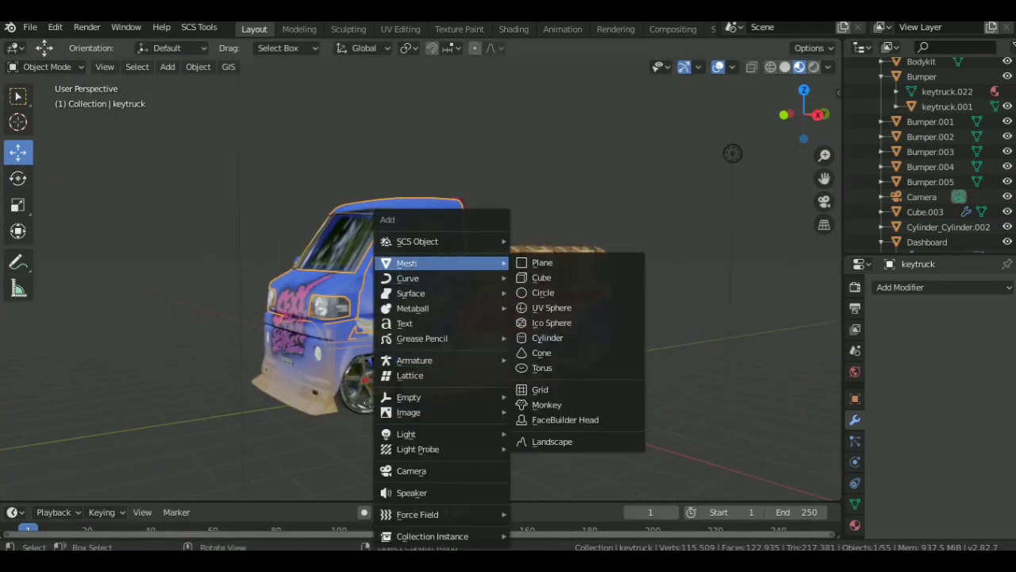
left_click(538, 279)
key("g")
key("z")
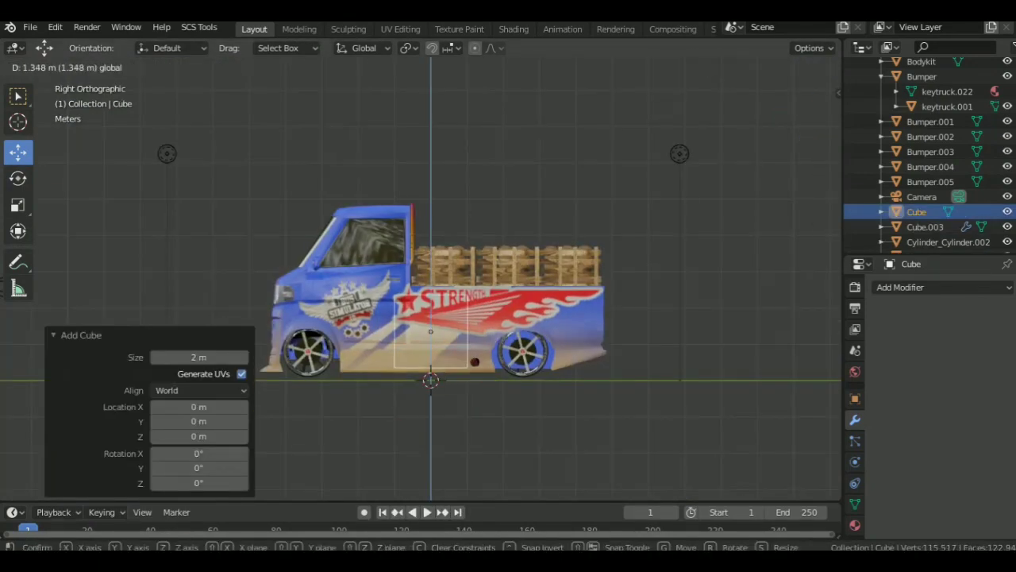
key("Return")
key("g")
key("y")
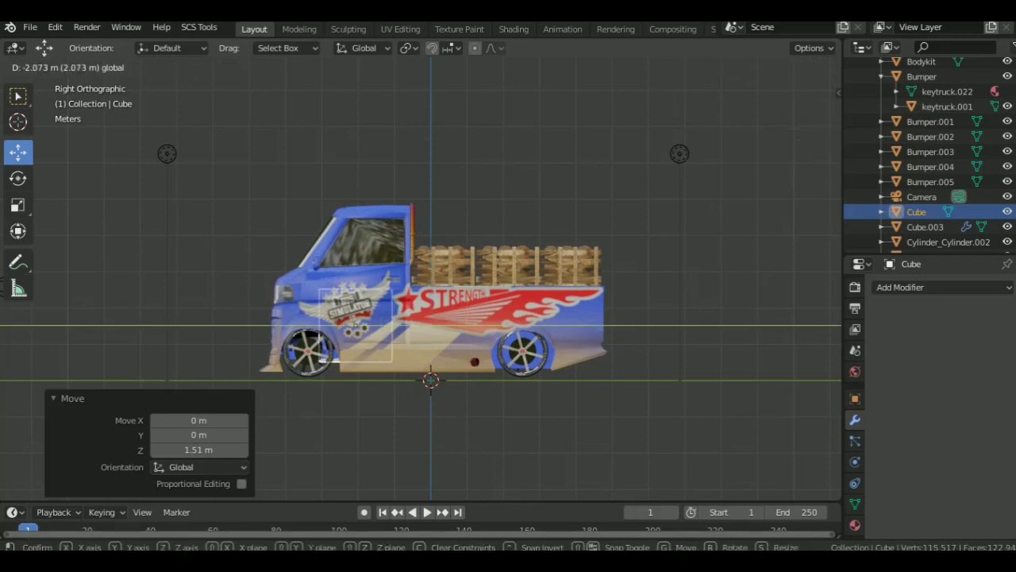
key("Return")
middle_click_drag(370, 326, 370, 326)
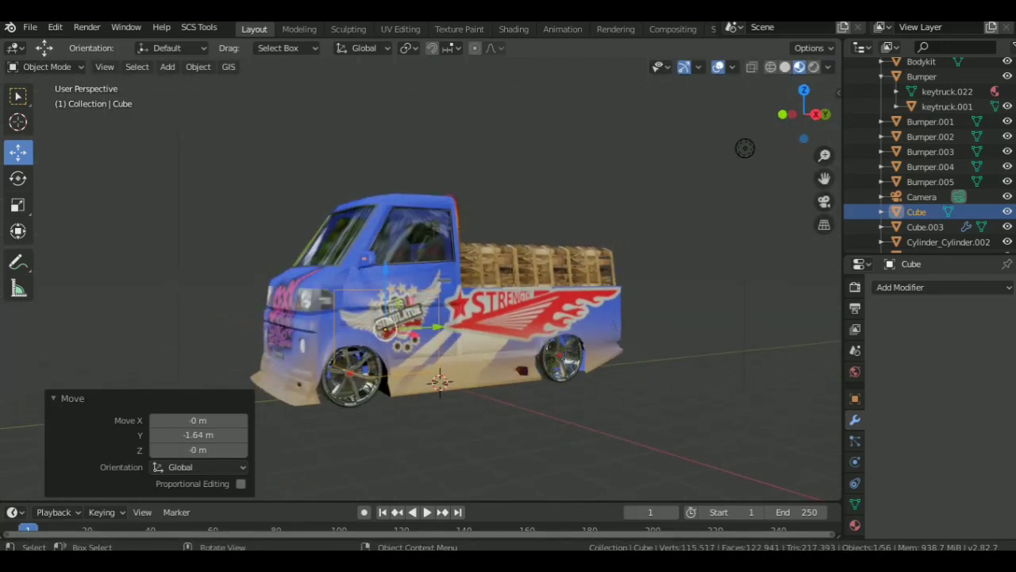
Move the cube's faces in edit mode so the box encloses the cab, shifting one side face -1.19 m along X
key("Tab")
left_click_drag(389, 328, 314, 328)
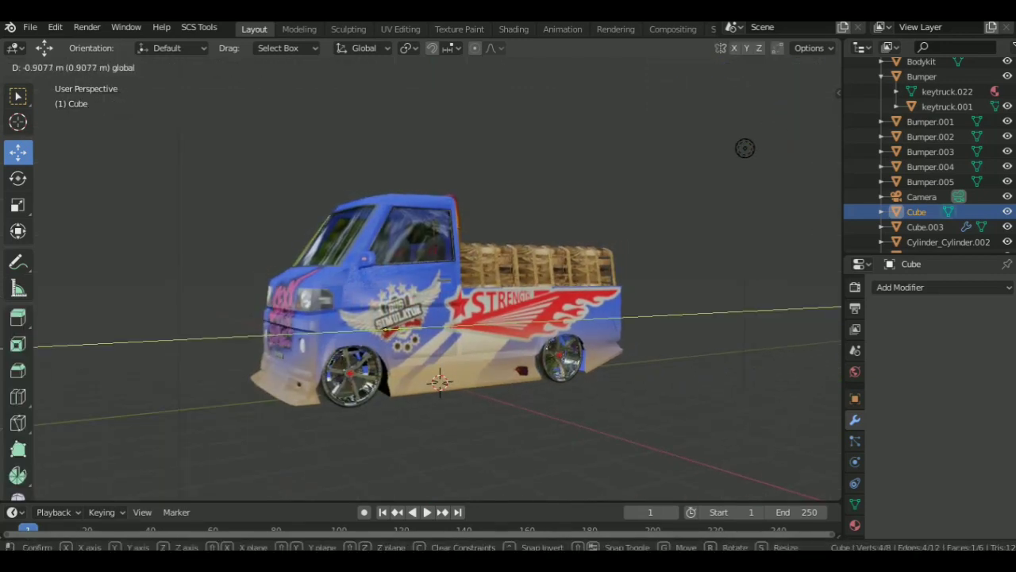
middle_click_drag(445, 333, 492, 317)
left_click_drag(370, 238, 371, 185)
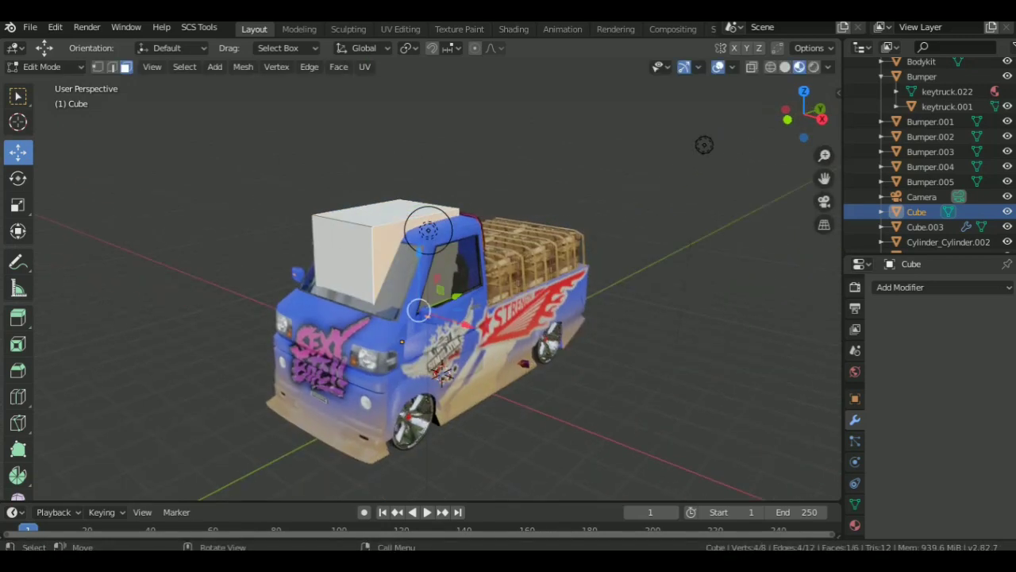
middle_click_drag(444, 333, 508, 318)
left_click_drag(476, 262, 445, 302)
middle_click_drag(445, 334, 508, 326)
left_click_drag(492, 302, 468, 310)
left_click_drag(433, 366, 432, 366)
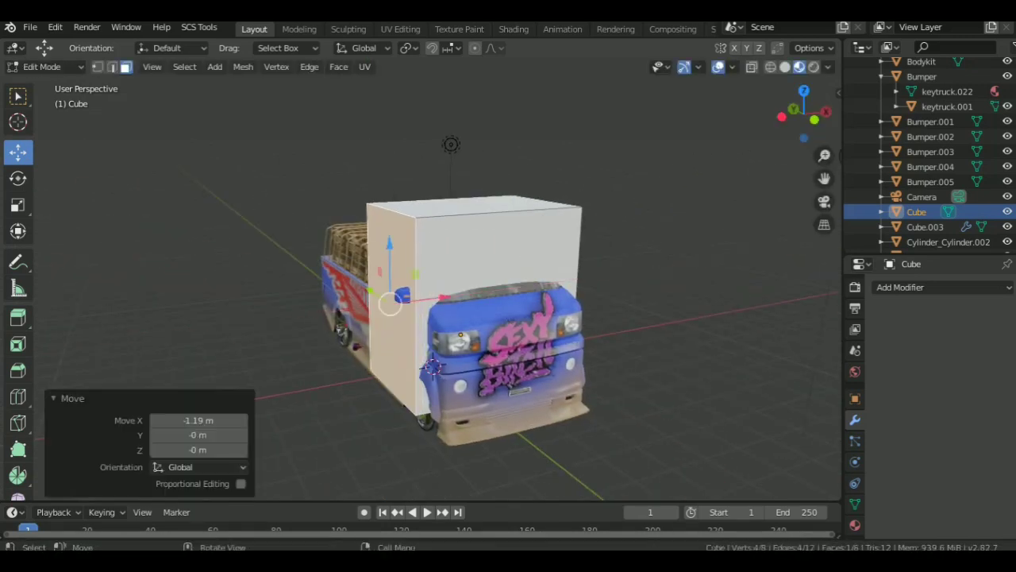
Move the box's front face 0.816 m along Y, extrude it forward and lower its top edge to follow the windshield
middle_click_drag(433, 366, 484, 357)
left_click_drag(435, 370, 438, 373)
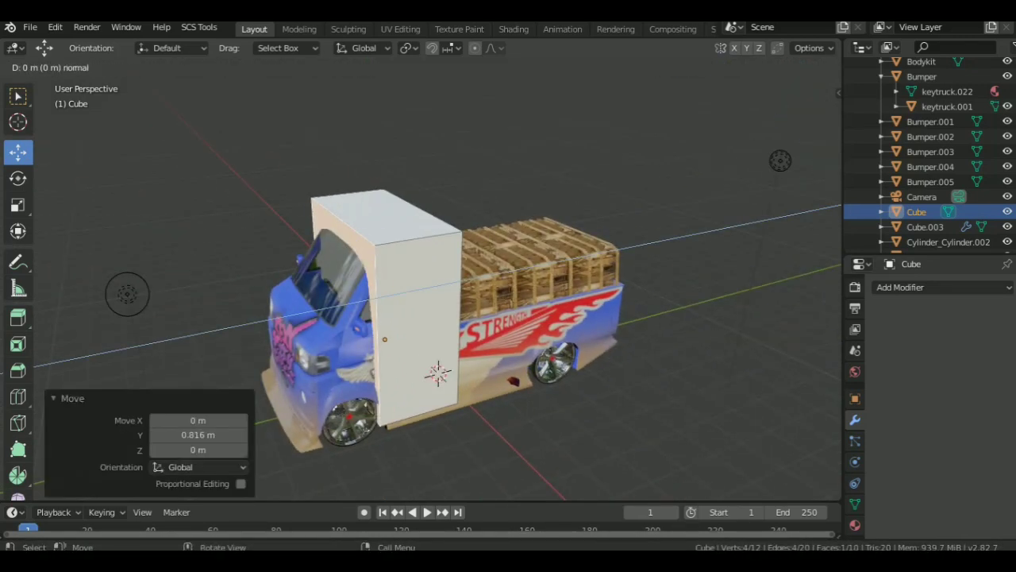
key("g")
key("z")
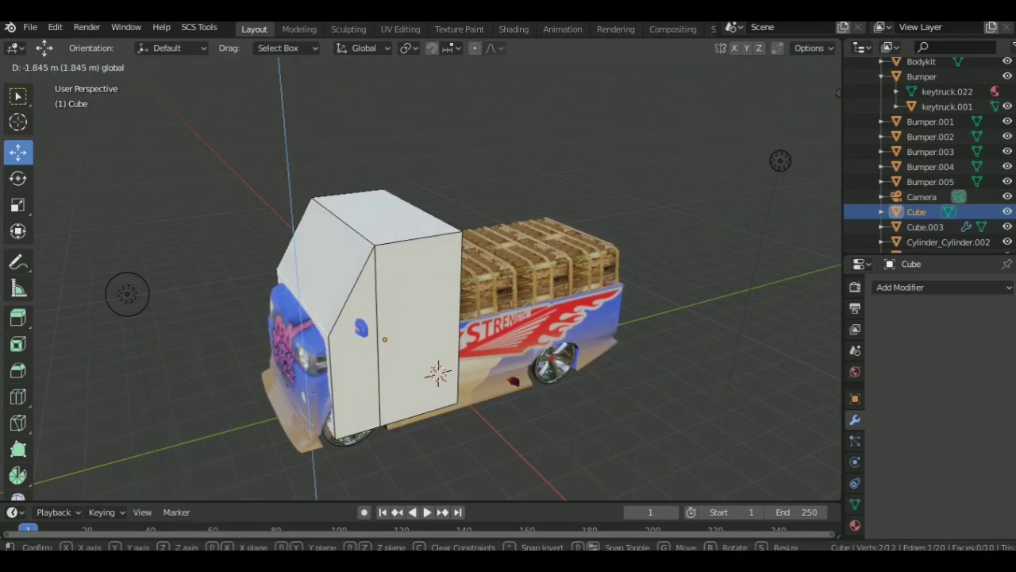
left_click(127, 294)
Extend the box over the truck's nose and move its rear face 0.258 m along Y
middle_click_drag(127, 294, 671, 182)
left_click(158, 113)
key("s")
left_click(363, 163)
middle_click_drag(363, 164, 750, 111)
key("g")
left_click(710, 183)
left_click_drag(443, 286, 457, 291)
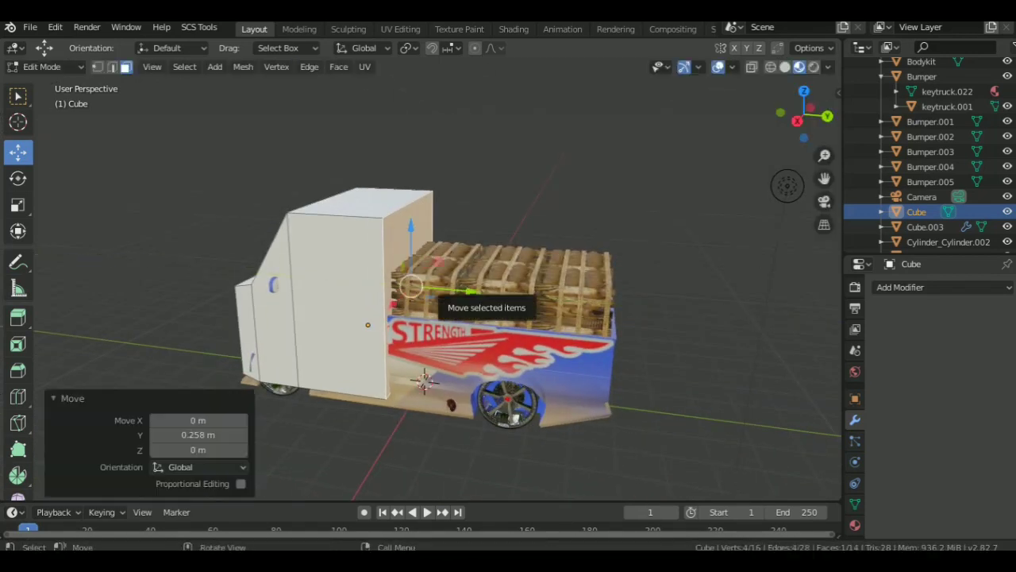
Extrude the cab box's rear face and shape the new section along Z and Y to step down behind the cab
key("e")
key("Return")
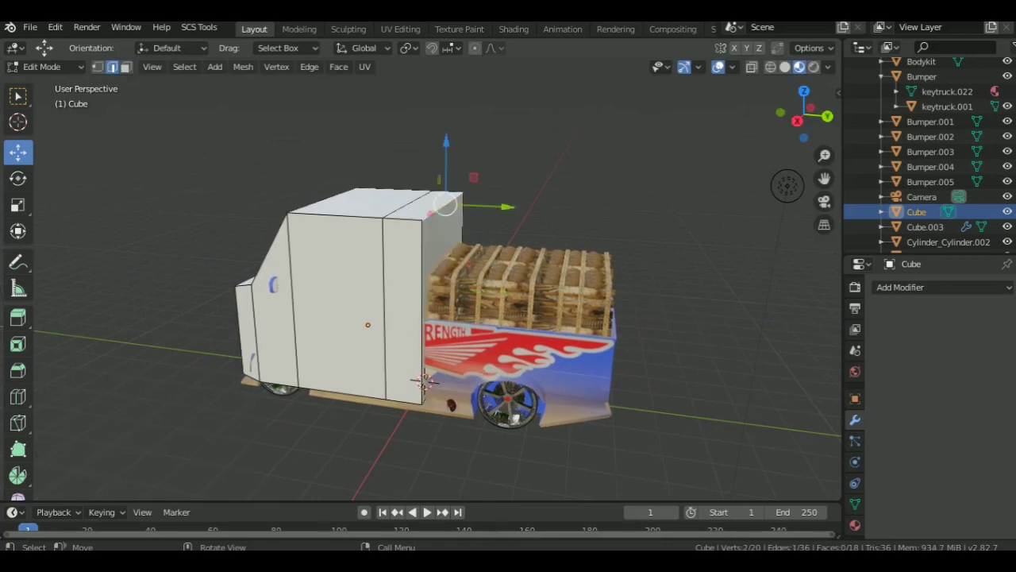
key("g")
key("z")
left_click(425, 381)
key("g")
key("y")
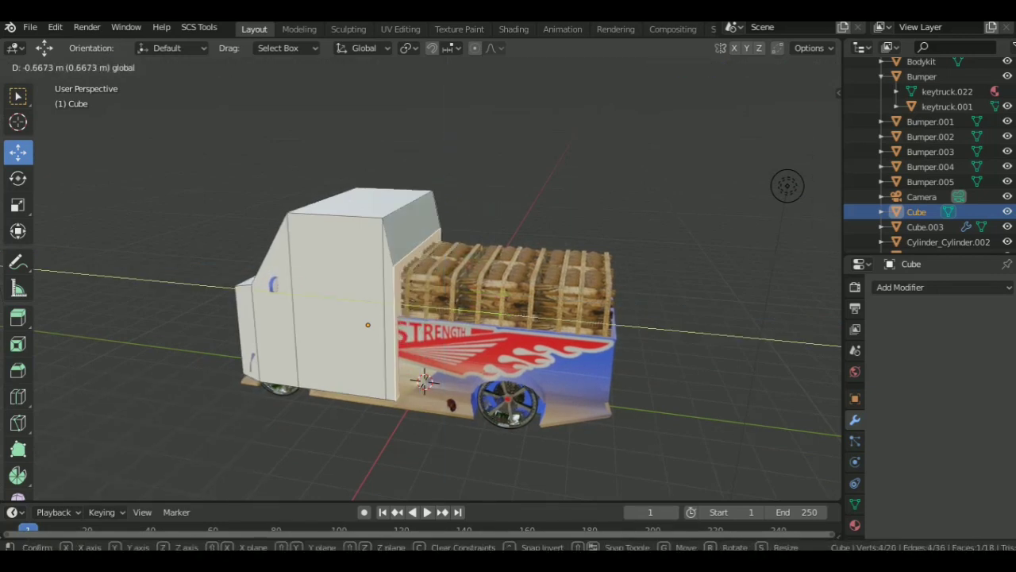
key("Return")
Extrude the lower rear face 5.07 m over the truck bed and pull the end face back 1.57 m along Y
key("e")
key("Return")
middle_click_drag(556, 238, 508, 246)
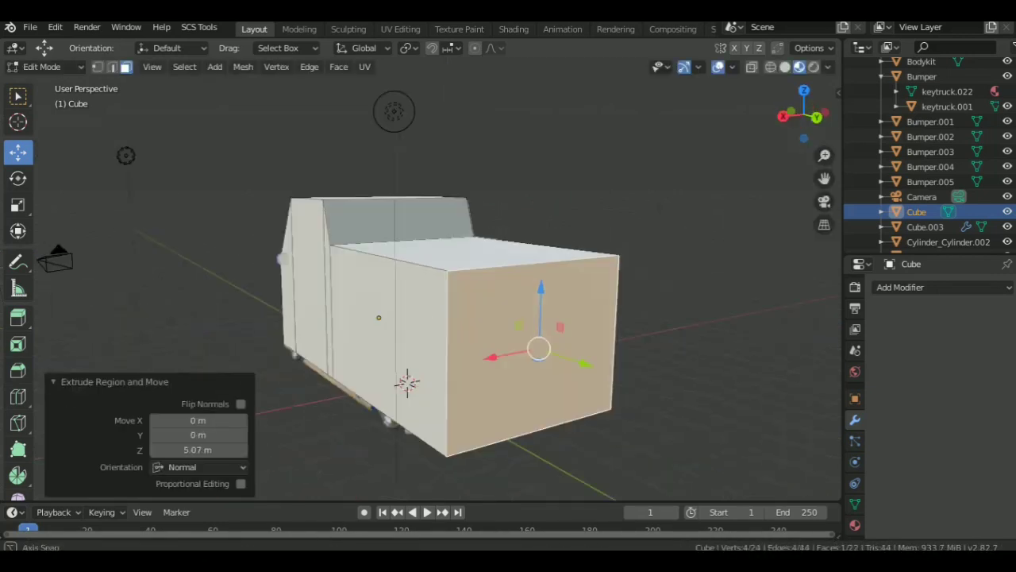
key("g")
key("y")
key("Return")
Extrude the box's end face about 1.71 m further along Y to reach the tailgate
mouse_move(405, 382)
middle_mouse_down()
mouse_move(445, 380)
mouse_move(423, 385)
middle_mouse_up()
key("g")
key("z")
key("Return")
key("g")
key("y")
key("Return")
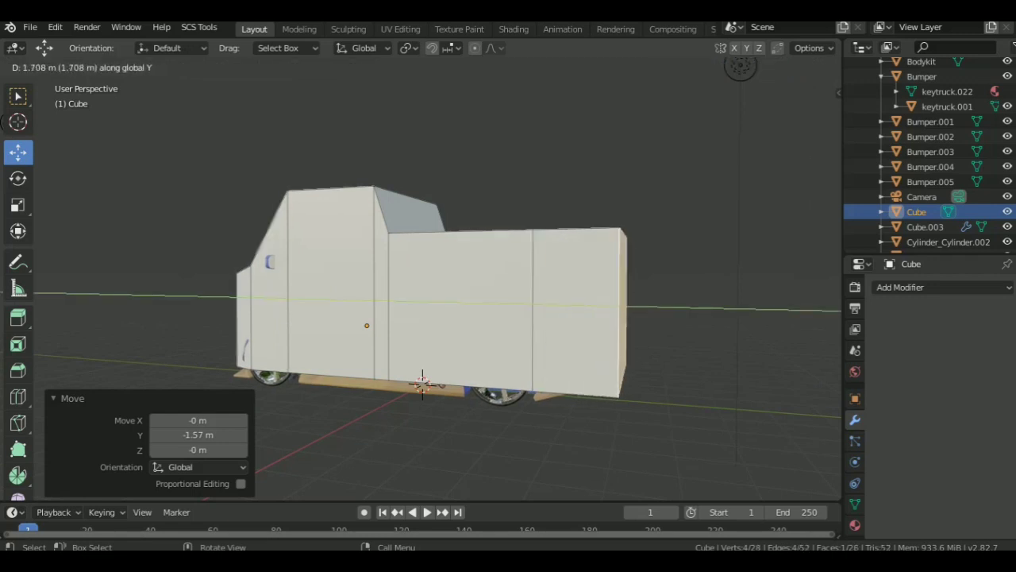
key("Return")
Raise the box's rear bottom edge along Z so the underside slopes up toward the tail
key("2")
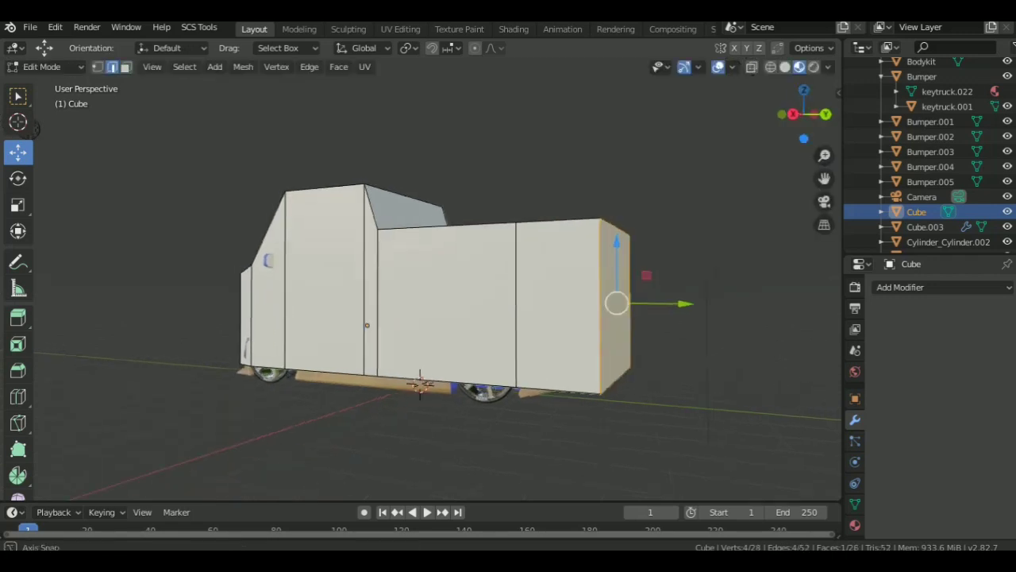
left_click(596, 374)
key("g")
key("z")
key("Return")
Adjust the box's remaining edges along Z to fit the truck's outline, including the front bottom edge
left_click_drag(798, 120, 782, 103)
key("g")
key("z")
key("Return")
left_click(556, 341)
key("g")
key("z")
key("Return")
Leave edit mode, rename the enclosing box as Colider and hide it
key("Tab")
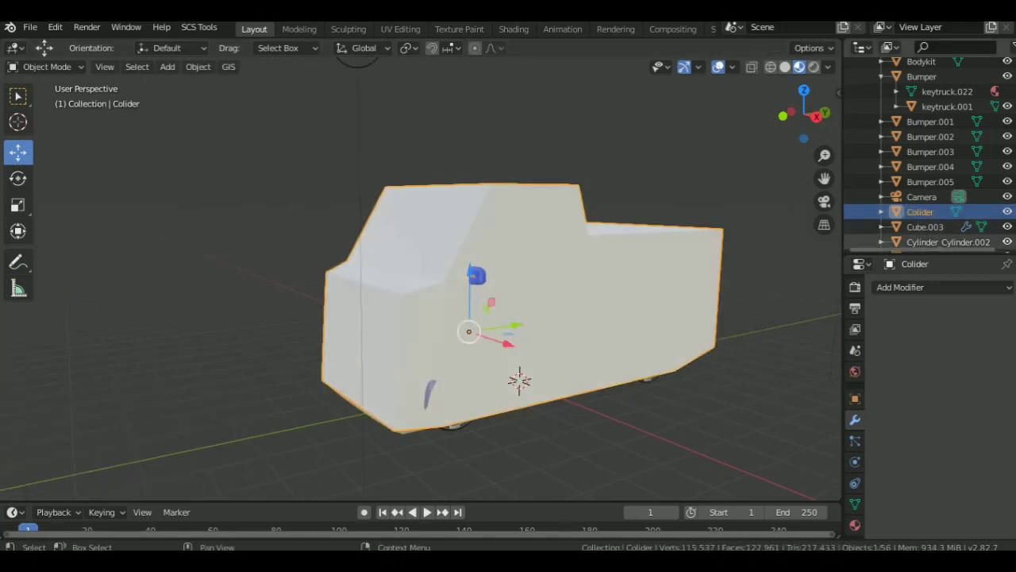
scroll(929, 151, "down", 5)
scroll(929, 151, "up", 2)
left_click(1007, 122)
Rename the crate cargo object Cube.003 as Muatan and the rope object Plane as Tali
left_click(925, 137)
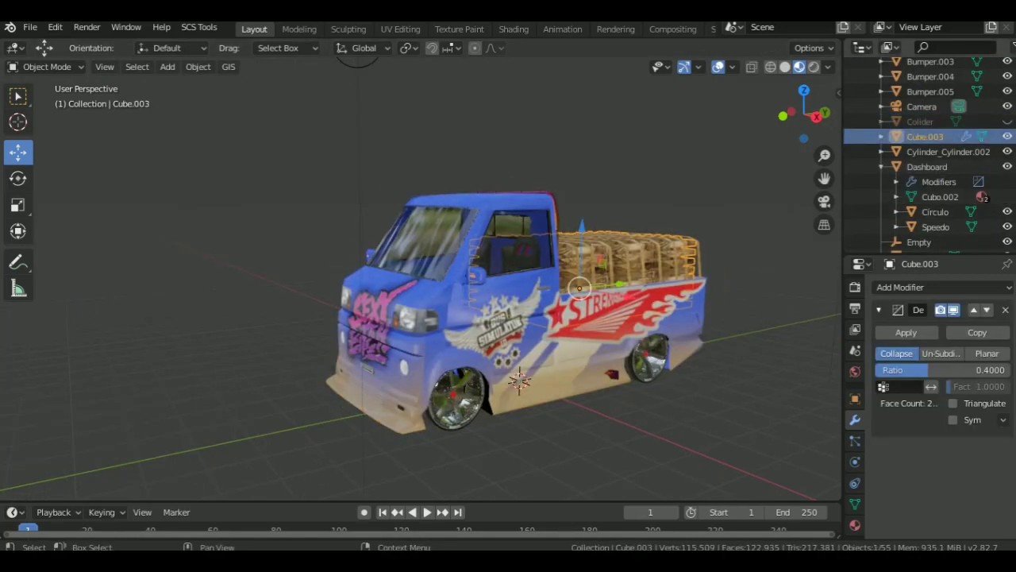
scroll(509, 302, "up", 5)
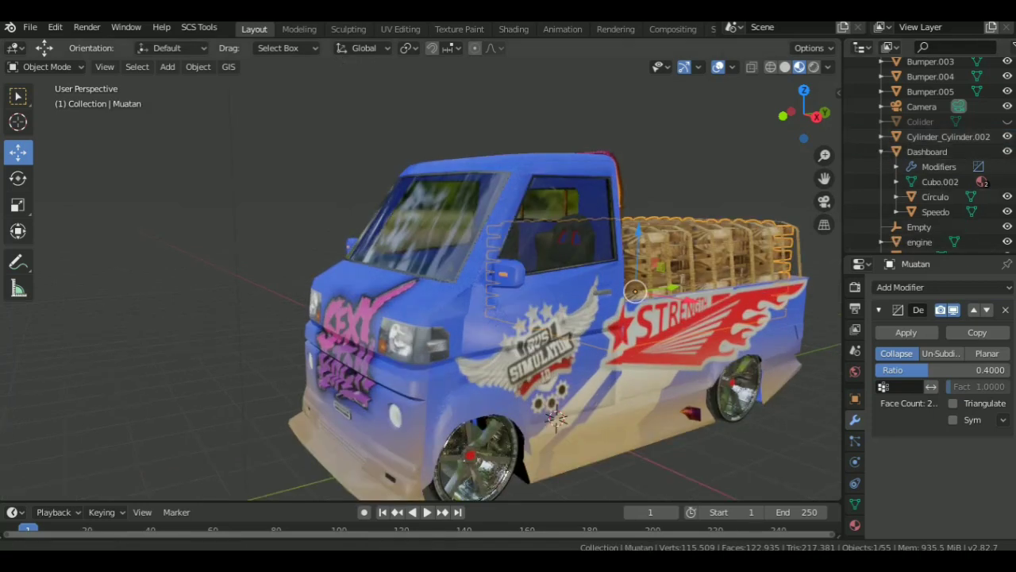
left_click(604, 215)
scroll(925, 212, "down", 5)
scroll(924, 210, "down", 5)
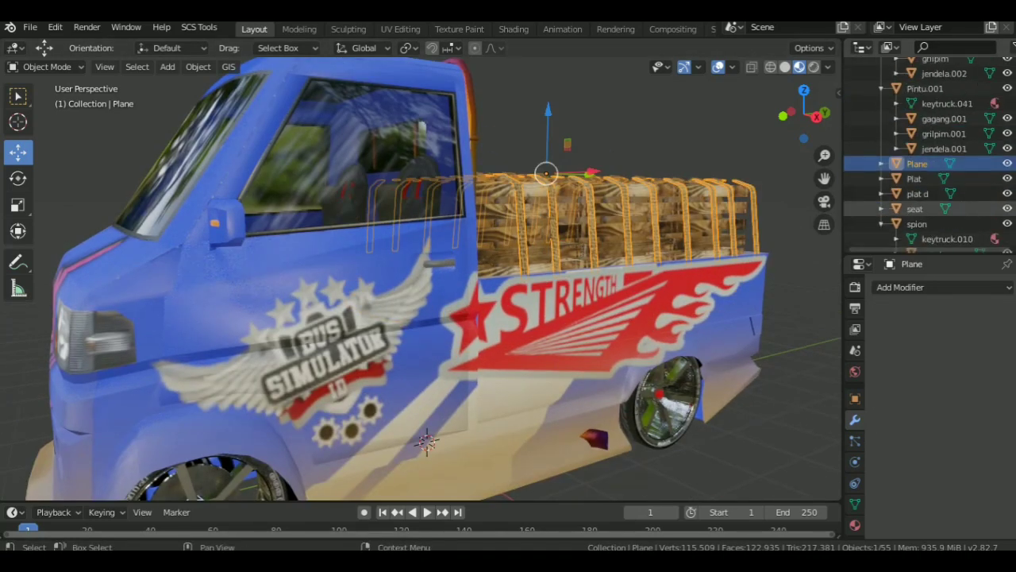
scroll(925, 159, "up", 5)
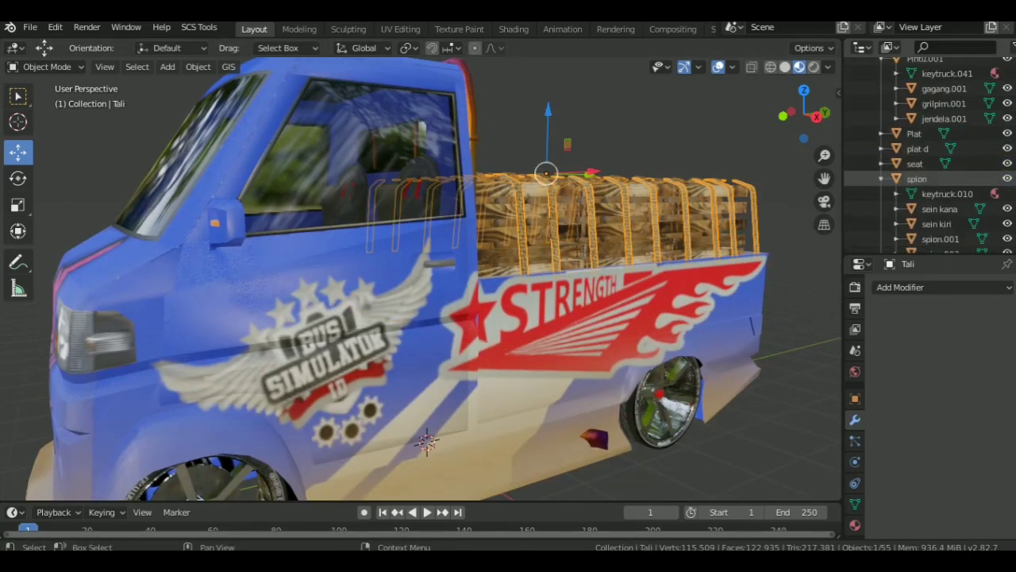
Lower the Empty along Z to 0.9788 m and rename it as Anim
left_click(919, 119)
middle_click_drag(508, 318, 508, 286)
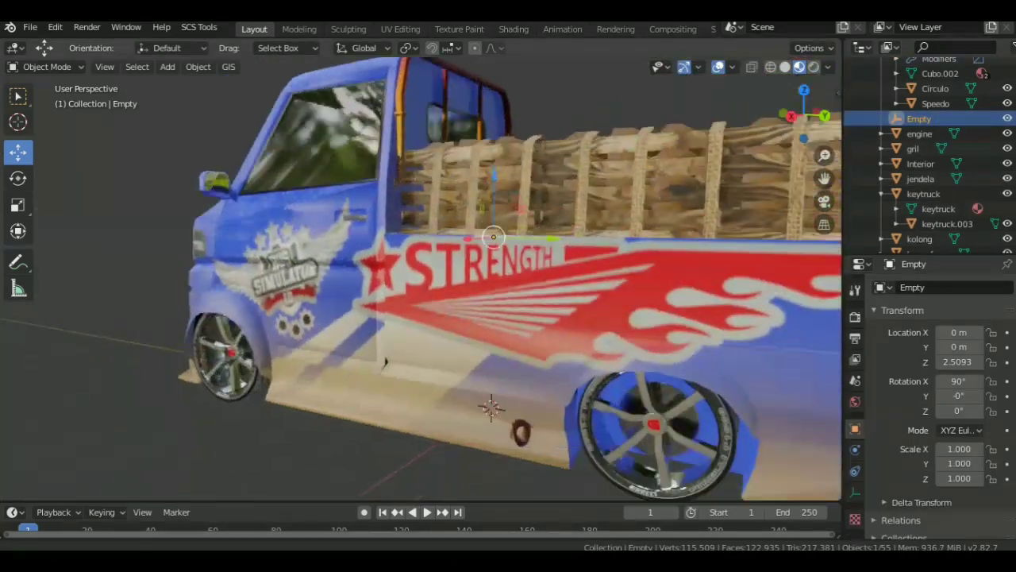
scroll(508, 286, "up", 2)
key("g")
key("z")
key("Return")
middle_click_drag(476, 317, 508, 255)
scroll(925, 159, "up", 6)
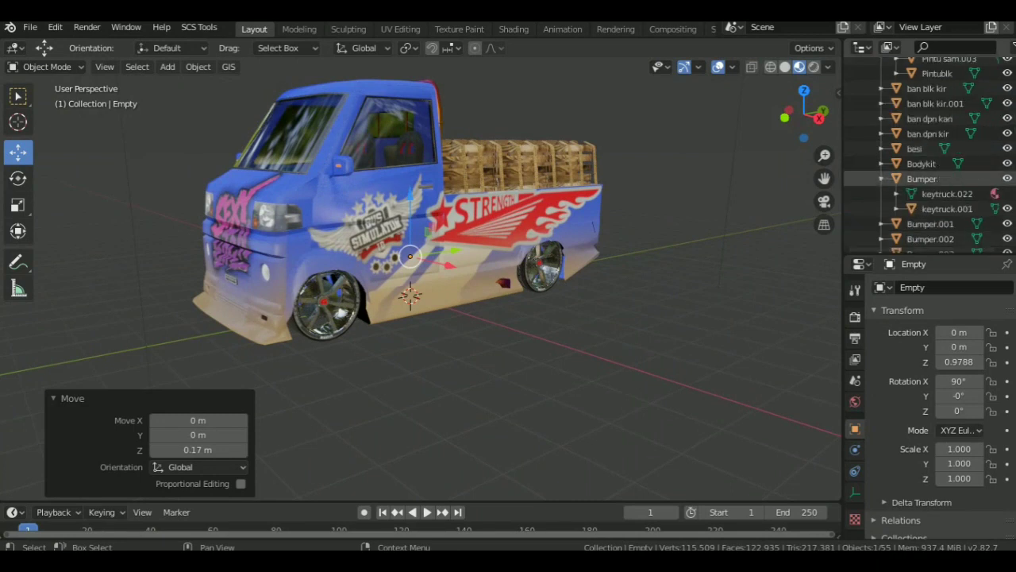
left_click(919, 209)
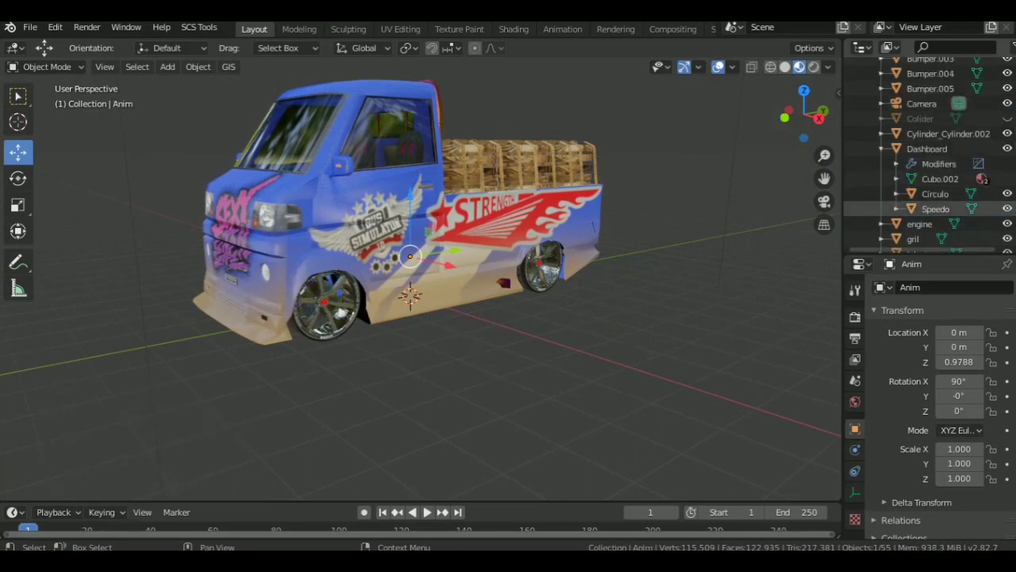
Parent Bak and besi to Anim in the outliner and hide the four wheel objects
scroll(925, 159, "up", 10)
left_click(914, 111)
left_click_drag(913, 111, 950, 97)
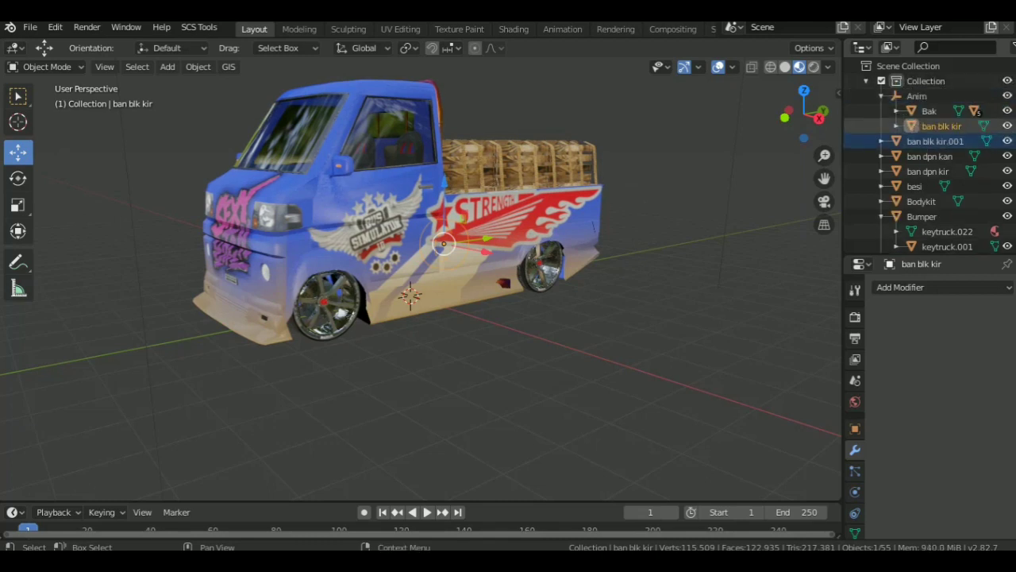
left_click_drag(1006, 126, 1007, 171)
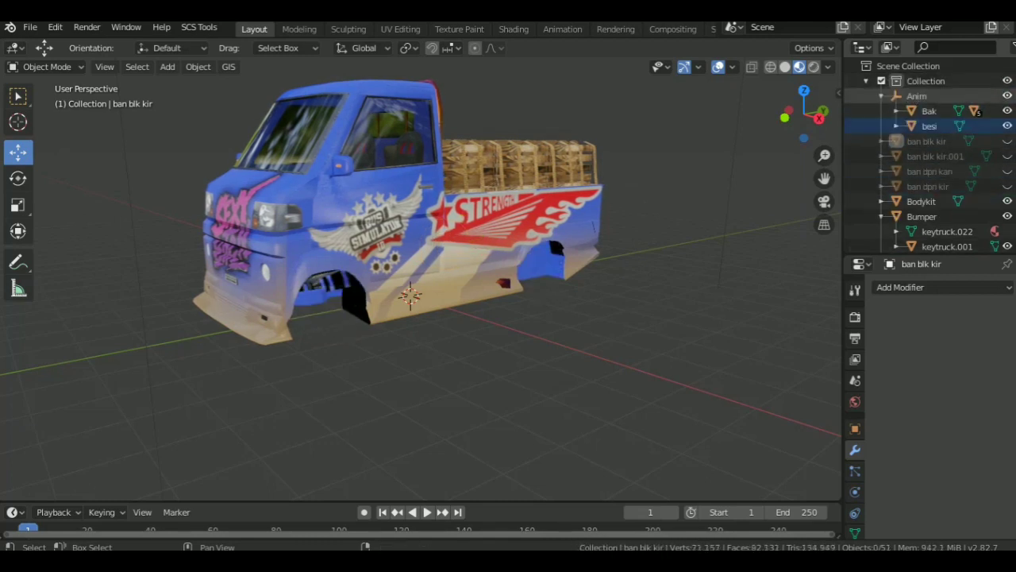
Parent Bodykit, Bumper and Bumper.001 to Anim in the outliner
left_click_drag(921, 201, 895, 143)
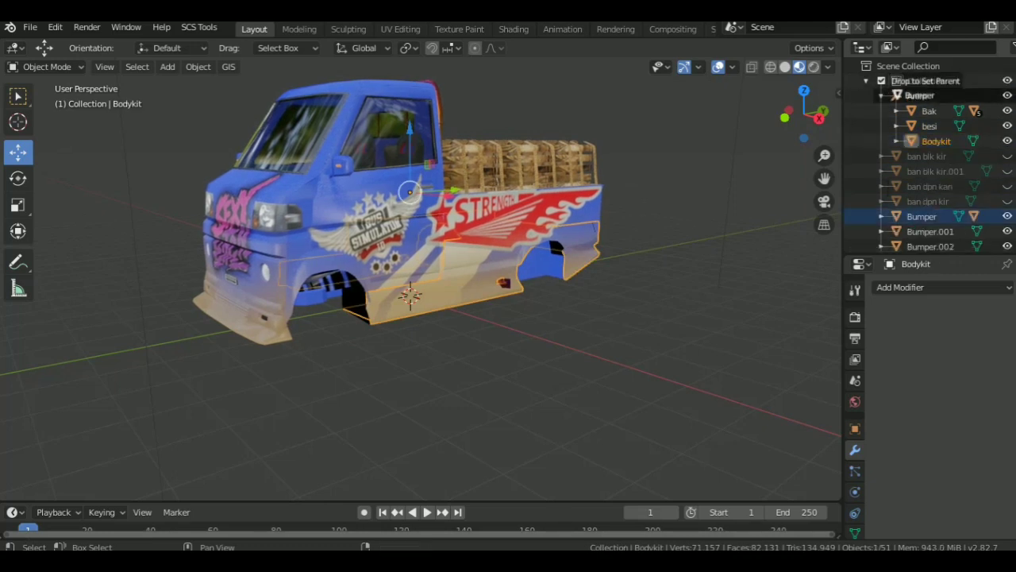
left_click_drag(913, 93, 913, 95)
left_click(930, 231)
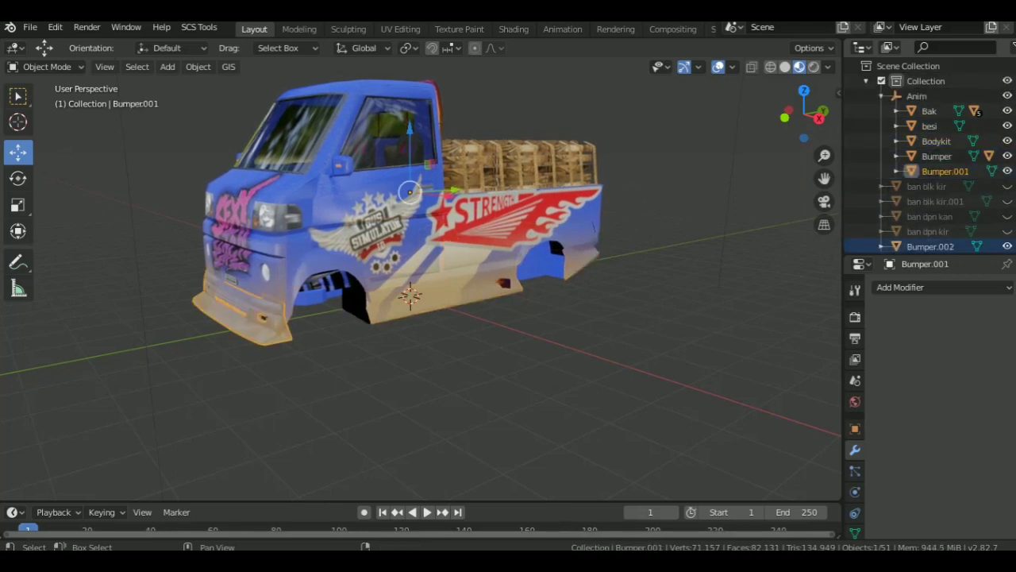
Parent Bumper.001 through Bumper.005 to Bodykit in the outliner
scroll(929, 182, "down", 2)
left_click(936, 127)
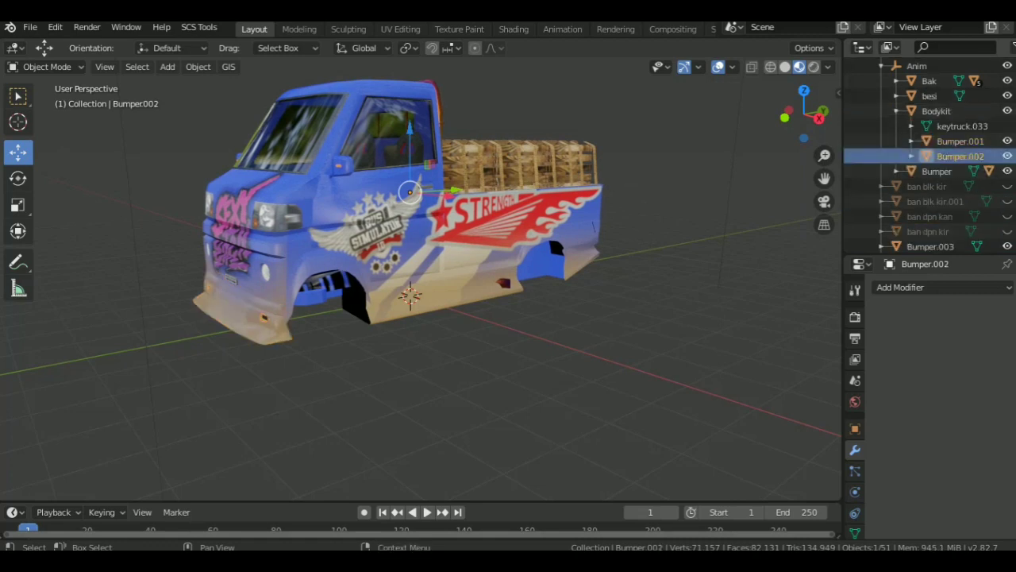
left_click(930, 246)
scroll(929, 185, "down", 4)
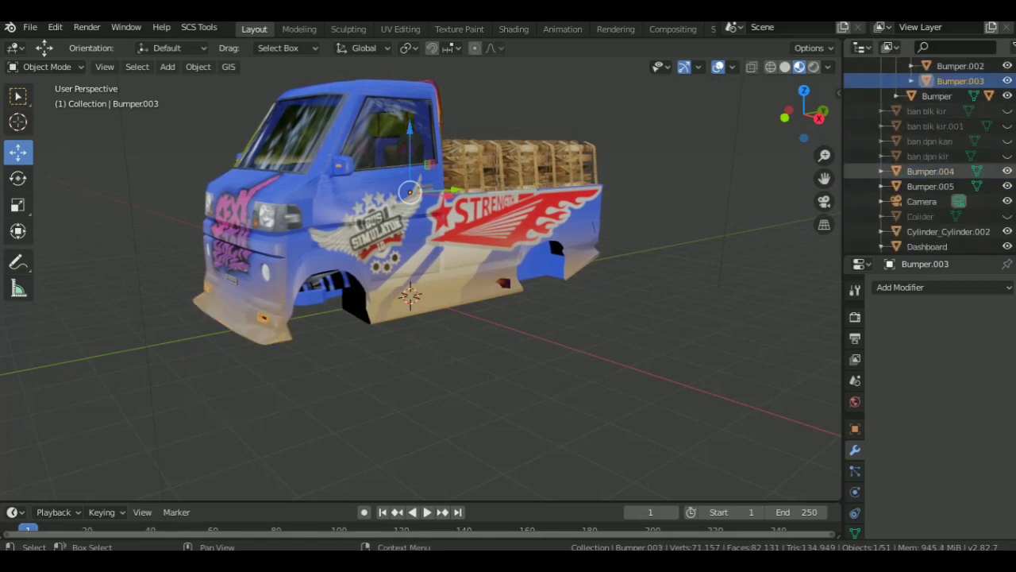
left_click_drag(895, 157, 912, 141)
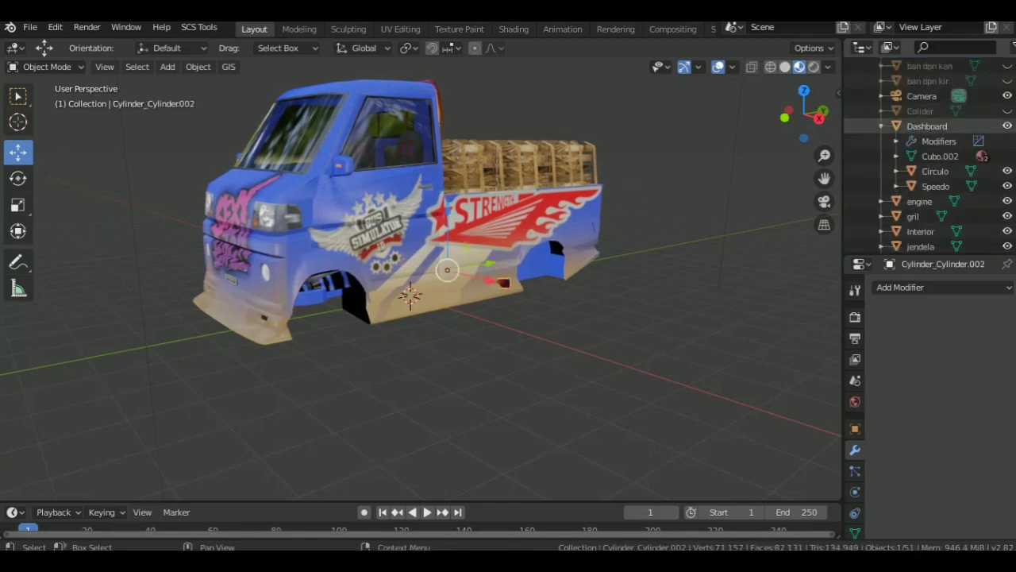
Parent Dashboard, engine, gril, Interior, jendela and keytruck to Anim, and Muatan and Tali to Bak in the outliner
scroll(929, 159, "down", 1)
left_click(926, 216)
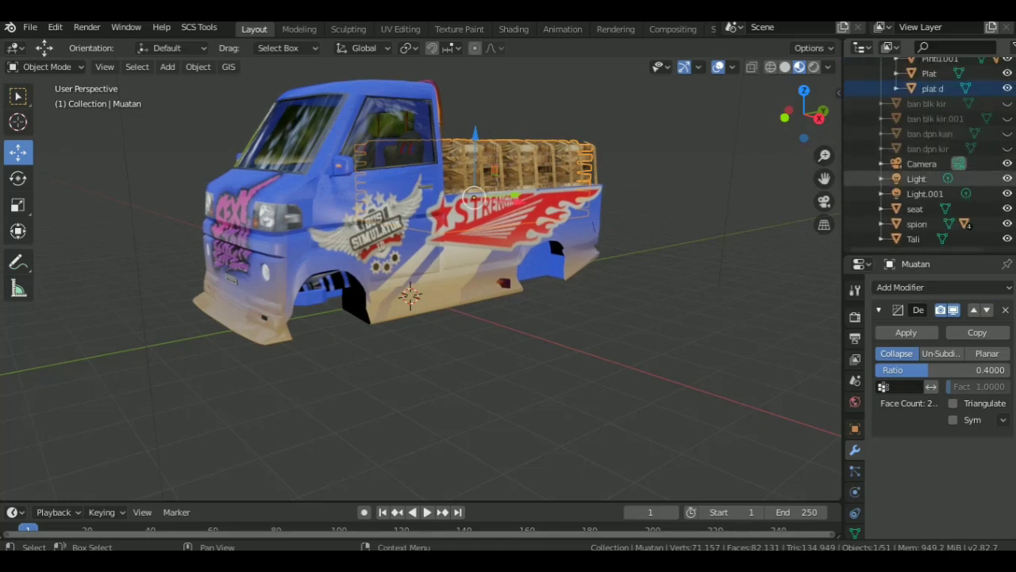
left_click_drag(915, 209, 913, 111)
left_click_drag(843, 318, 790, 317)
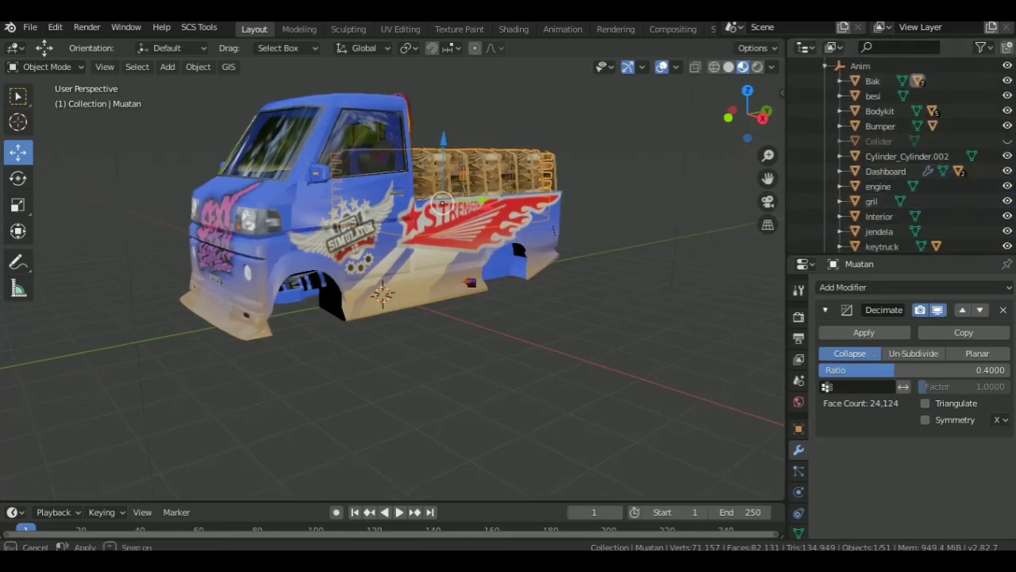
scroll(913, 159, "down", 4)
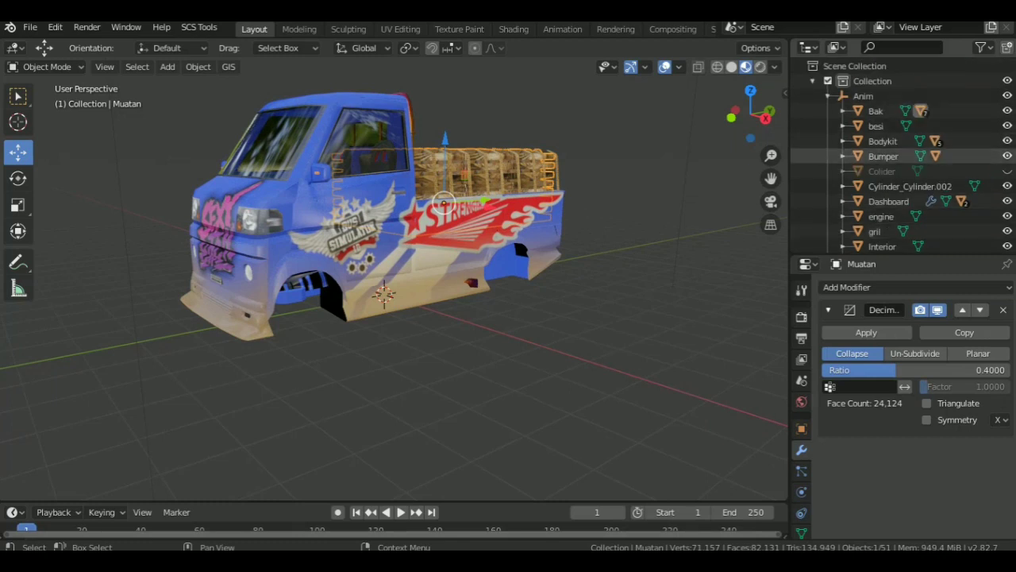
Set the origin of the Muatan cargo under Bak to its geometry
left_click(875, 111)
left_click(844, 111)
left_click(909, 141)
middle_click_drag(476, 238, 121, 71)
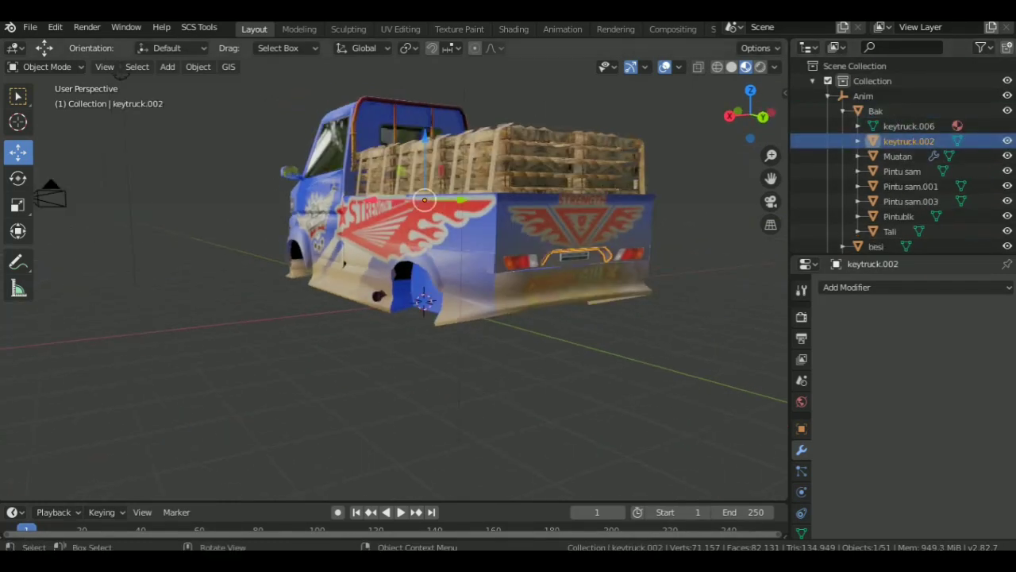
left_click(897, 156)
middle_click_drag(444, 262, 473, 254)
right_click(508, 263)
left_click(659, 277)
Inspect the Pintu sam parts under Bak and rename Pintu sam.003 as knalpot
left_click(902, 171)
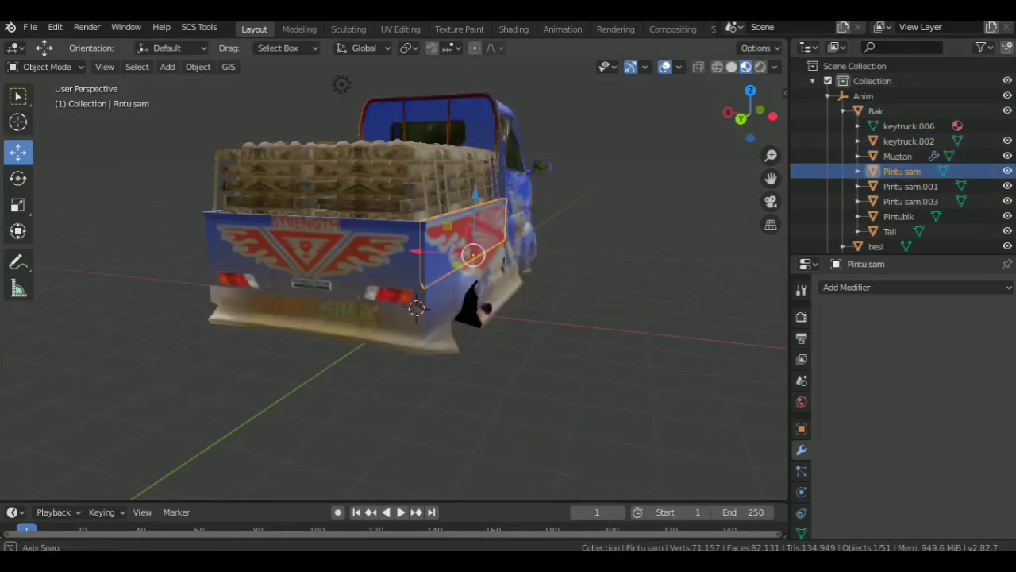
left_click(910, 186)
middle_click_drag(397, 278, 492, 278)
left_click(911, 201)
middle_click_drag(397, 278, 318, 278)
left_click(911, 186)
left_click(911, 201)
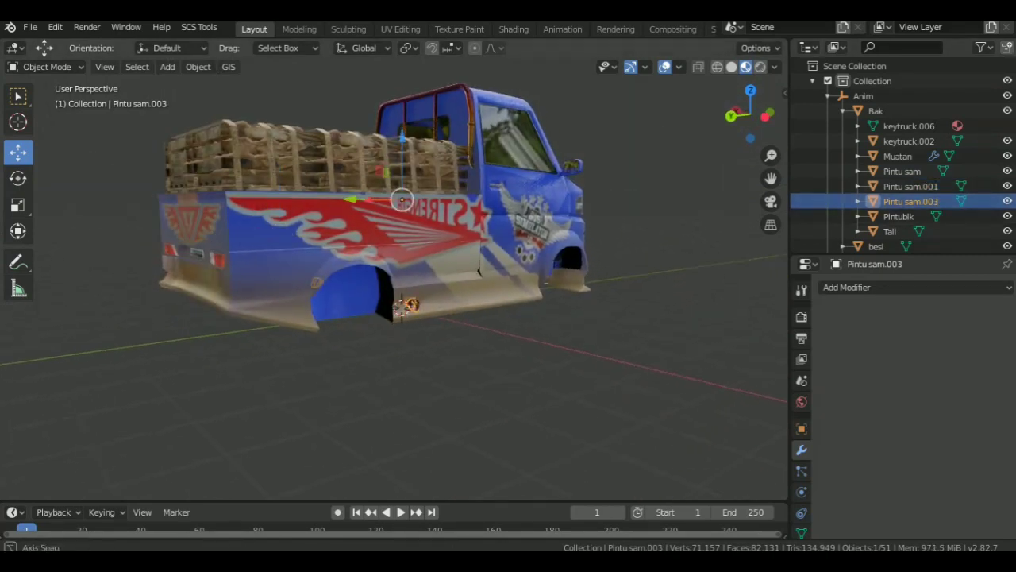
scroll(381, 238, "down", 2)
key("g")
key("Escape")
scroll(394, 270, "up", 2)
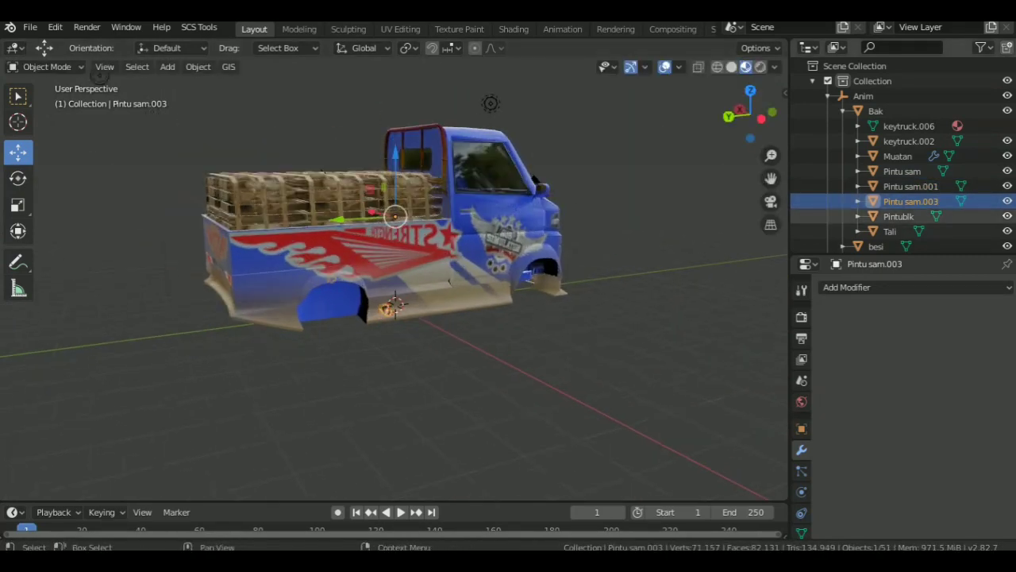
type("knalpot")
key("Return")
Set the origin of the Tali ropes over the cargo to their geometry
left_click(911, 201)
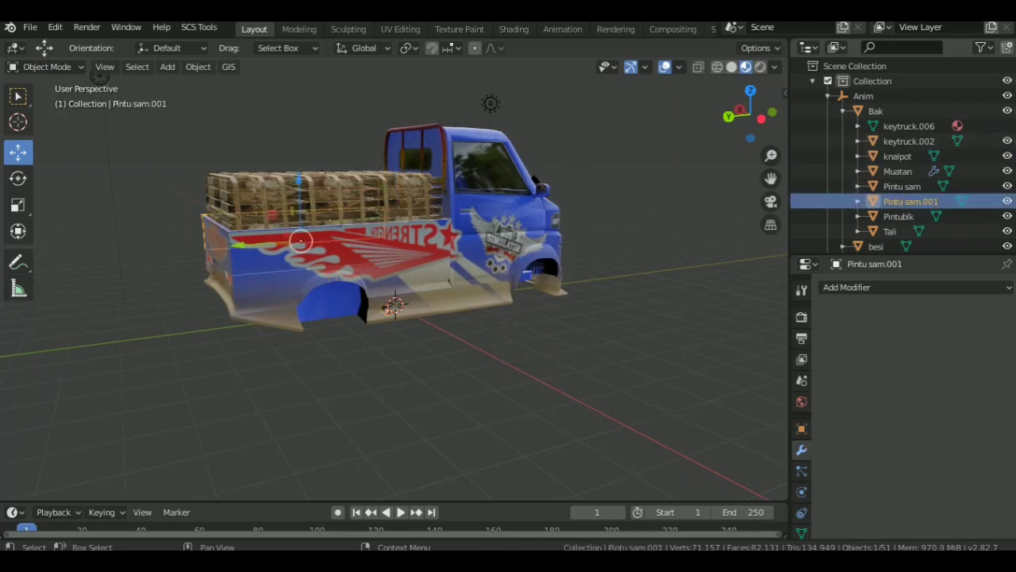
left_click(899, 216)
left_click(890, 231)
middle_click_drag(397, 278, 603, 278)
right_click(498, 179)
mouse_move(488, 234)
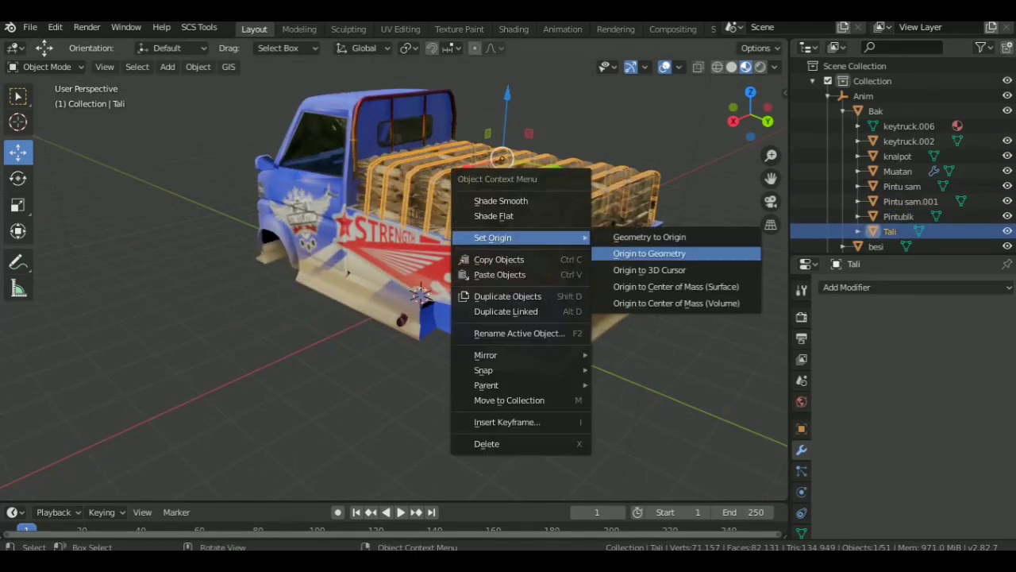
left_click(659, 249)
scroll(913, 199, "down", 2)
scroll(913, 159, "up", 2)
Set the origins of the besi rack and Bodykit to their own geometry
left_click(843, 111)
left_click(875, 125)
right_click(284, 129)
mouse_move(283, 129)
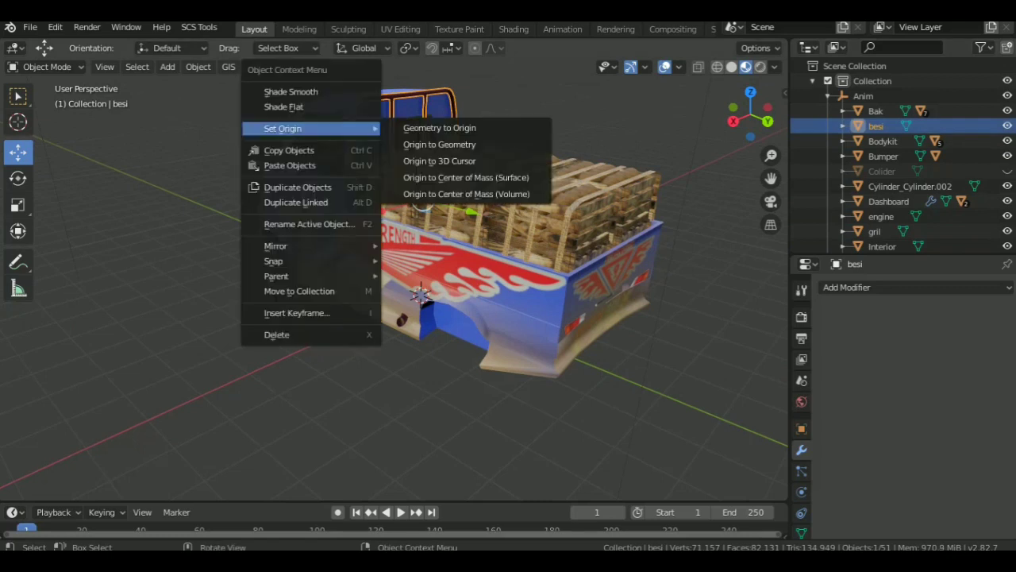
left_click(431, 142)
left_click(883, 140)
left_click(843, 141)
right_click(445, 328)
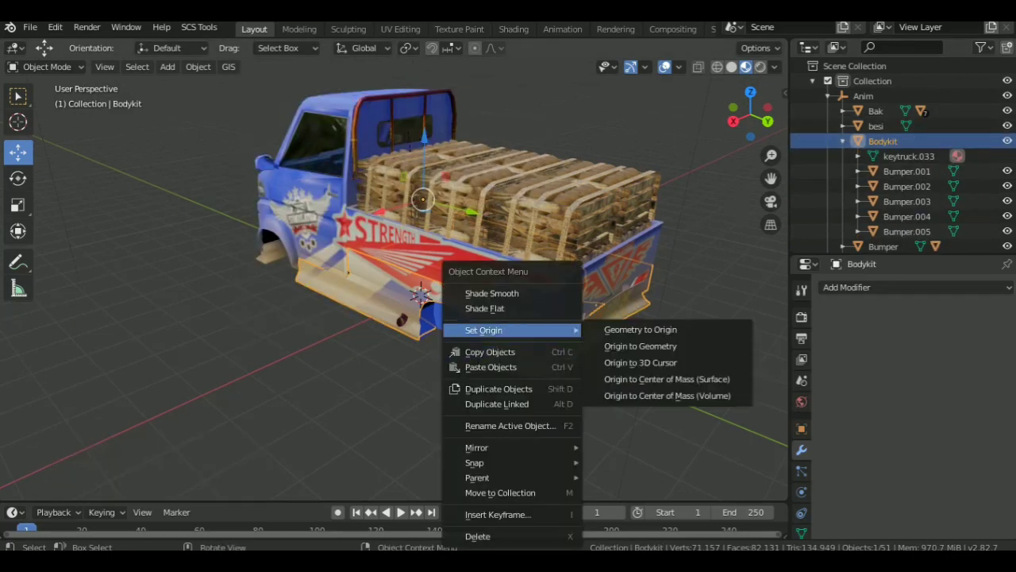
left_click(658, 347)
Set the origins of Bumper.001 and Bumper.002 under Bodykit to their own geometry
middle_click_drag(555, 357, 468, 357)
left_click(906, 171)
right_click(213, 341)
left_click(357, 349)
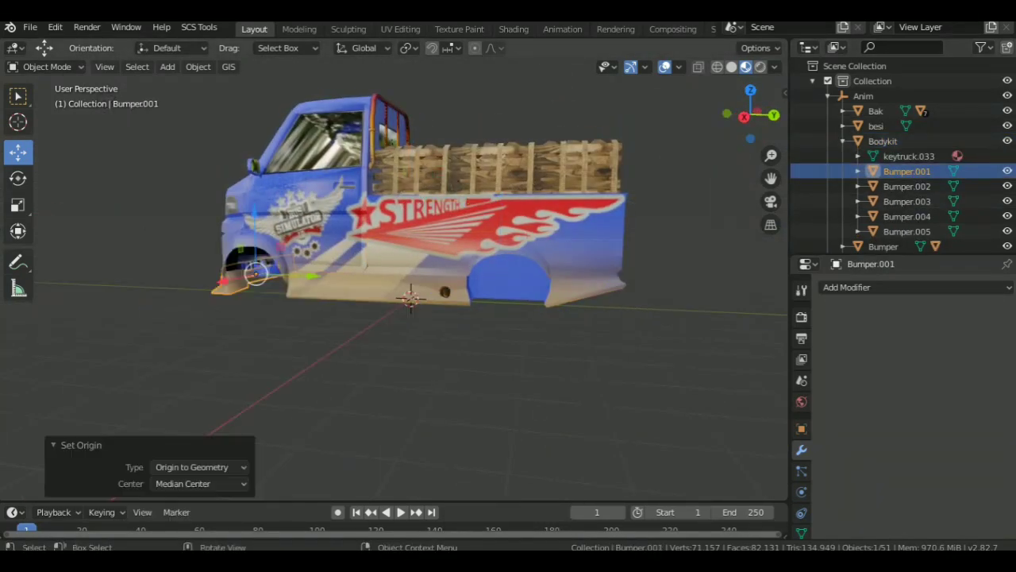
key("KP_Decimal")
middle_click_drag(397, 318, 445, 317)
left_click(907, 186)
right_click(518, 331)
mouse_move(519, 332)
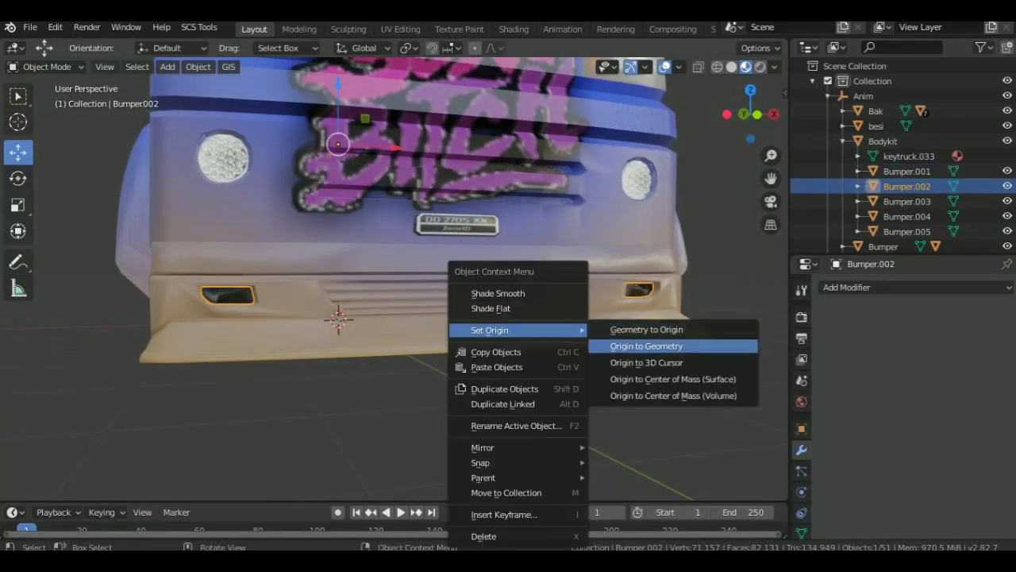
left_click(694, 346)
Set the origins of Bumper.003, Bumper.004 and Bumper.005 under Bodykit to their own geometry
left_click(907, 201)
right_click(565, 330)
mouse_move(565, 329)
left_click(694, 345)
left_click(907, 215)
right_click(512, 326)
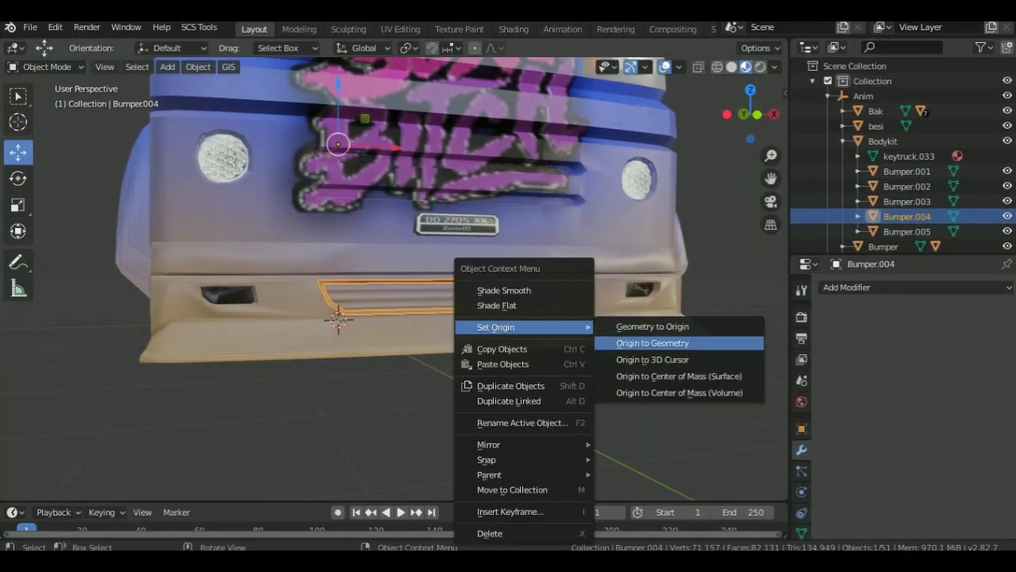
left_click(635, 344)
left_click(907, 231)
right_click(500, 304)
left_click(629, 320)
left_click(844, 141)
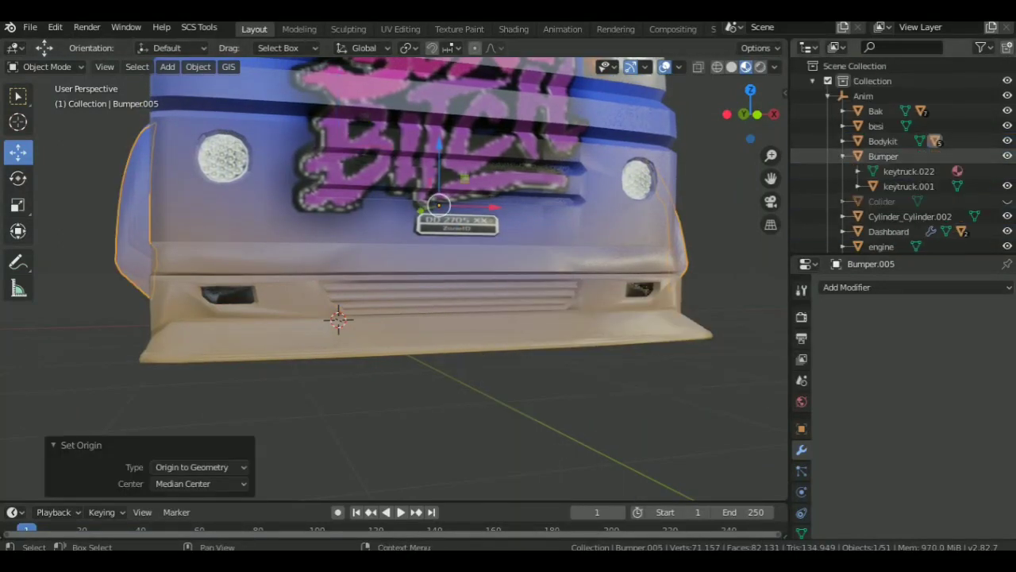
Set the origins of Bumper and its child keytruck.001 to their own geometry
left_click(882, 155)
scroll(397, 278, "down", 5)
middle_click_drag(397, 278, 333, 270)
right_click(444, 267)
left_click(658, 286)
left_click(908, 185)
right_click(535, 258)
left_click(749, 277)
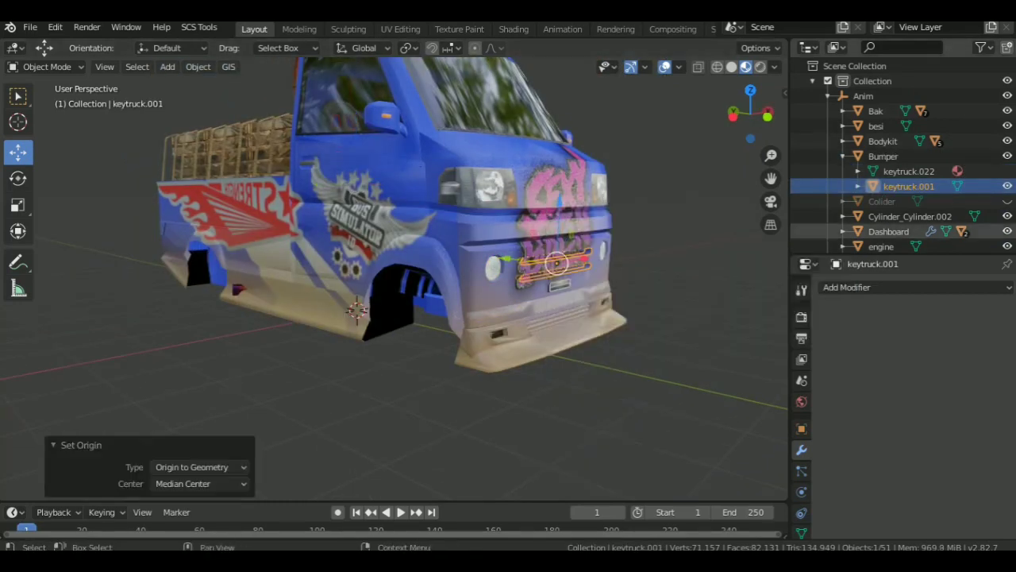
left_click(843, 155)
Temporarily unhide Colider and set its origin to its geometry
left_click(881, 171)
left_click(1006, 171)
right_click(516, 223)
left_click(672, 241)
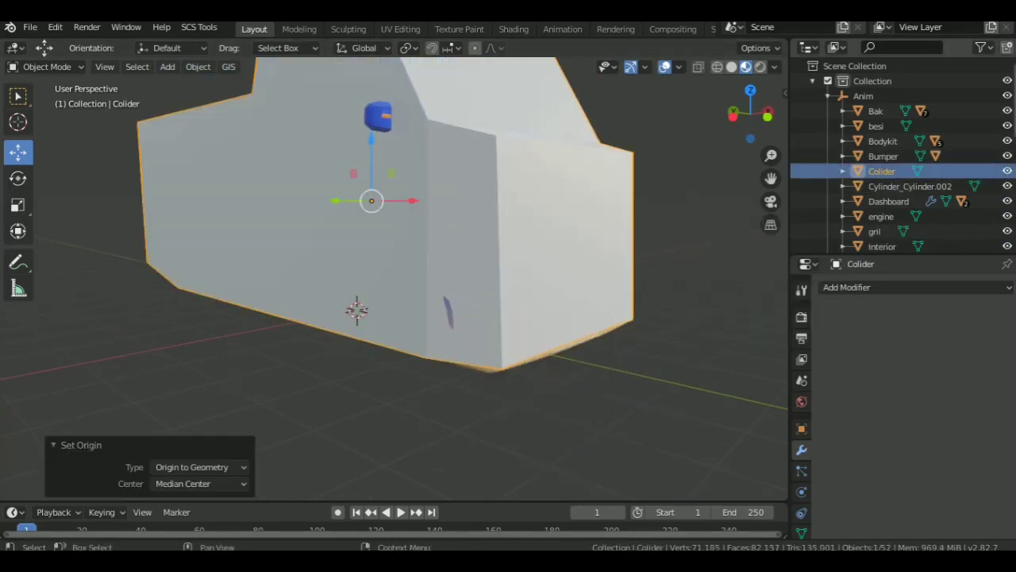
left_click(1006, 171)
Set the origin of the exhaust pipe Cylinder_Cylinder.002 to its geometry
left_click(910, 185)
middle_click_drag(413, 333, 508, 302)
key("KP_Decimal")
right_click(540, 291)
left_click(692, 302)
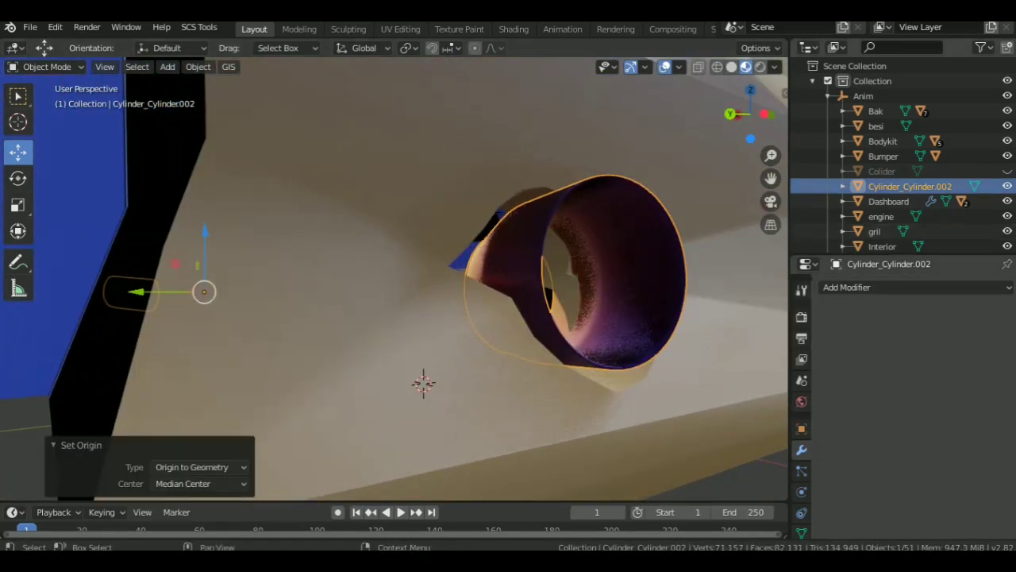
Rename the knalpot object under Bak as bod and the exhaust pipe Cylinder_Cylinder.002 as knalpot
left_click(843, 140)
left_click(844, 110)
left_click(897, 155)
key("KP_Decimal")
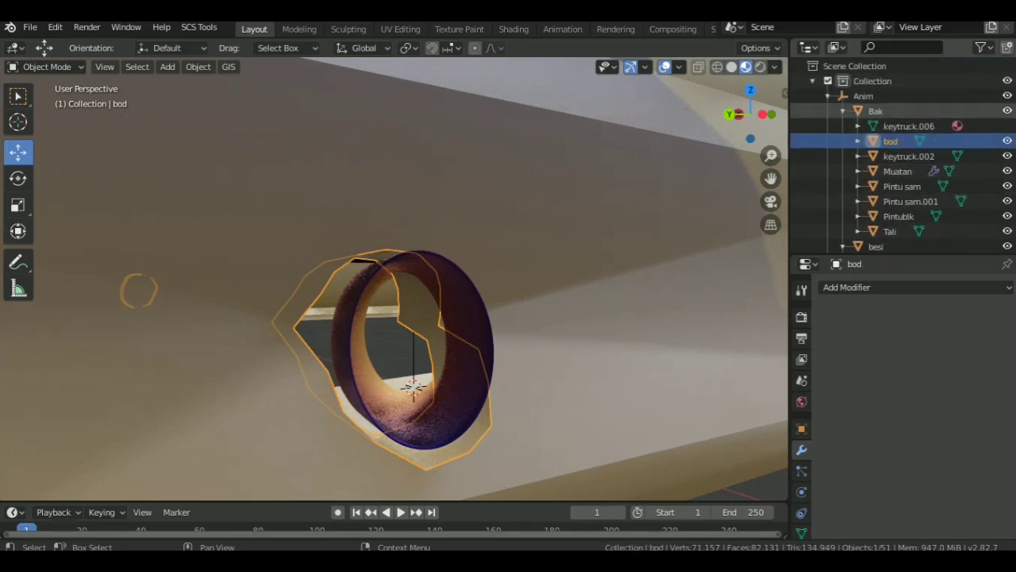
left_click(843, 110)
left_click(910, 186)
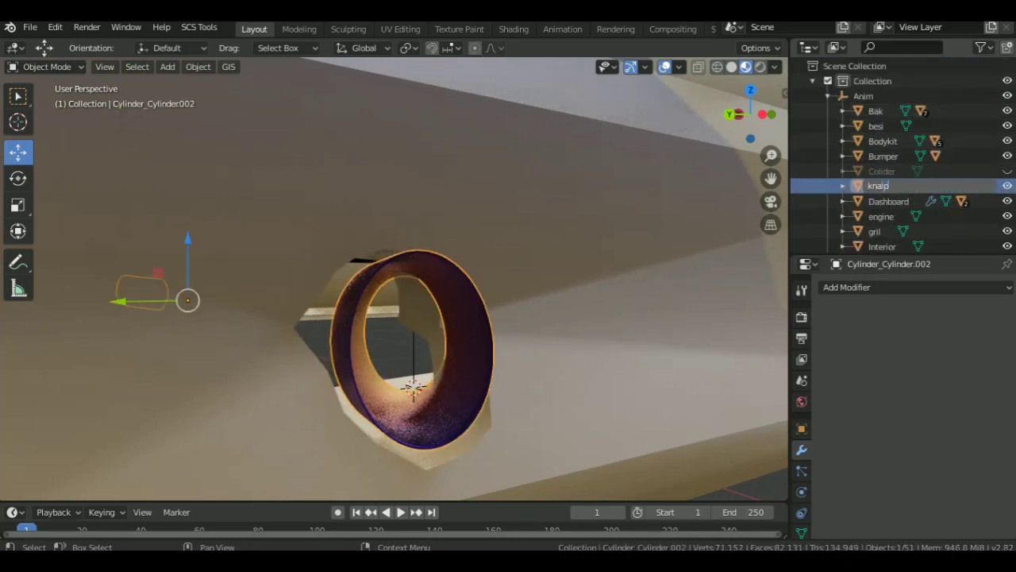
Set the origin of Dashboard to its geometry
left_click(888, 186)
key("KP_Decimal")
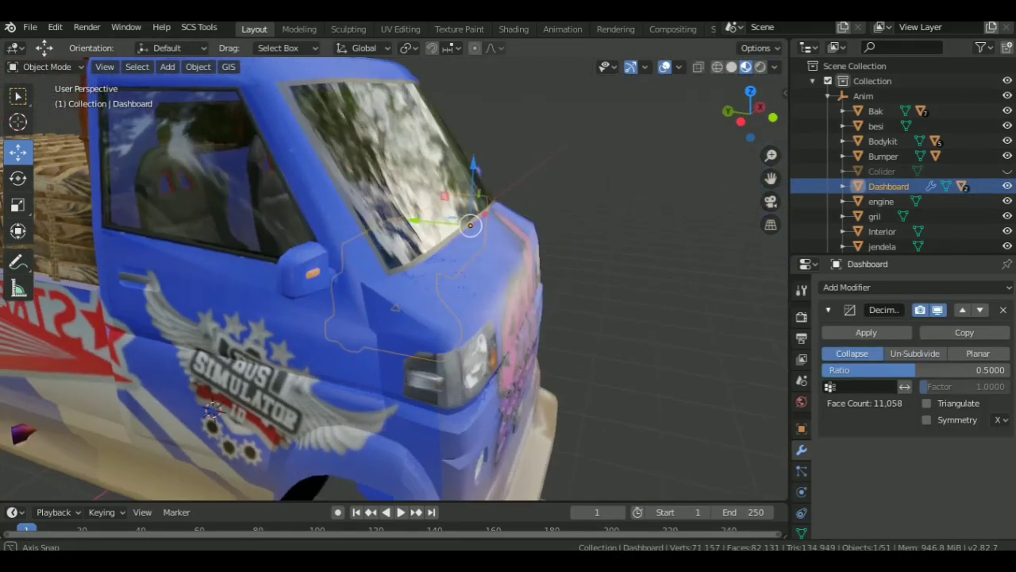
right_click(366, 237)
mouse_move(373, 237)
left_click(496, 253)
middle_click_drag(496, 262, 445, 238)
Set the origin of Dashboard's child Speedo to its geometry
left_click(844, 186)
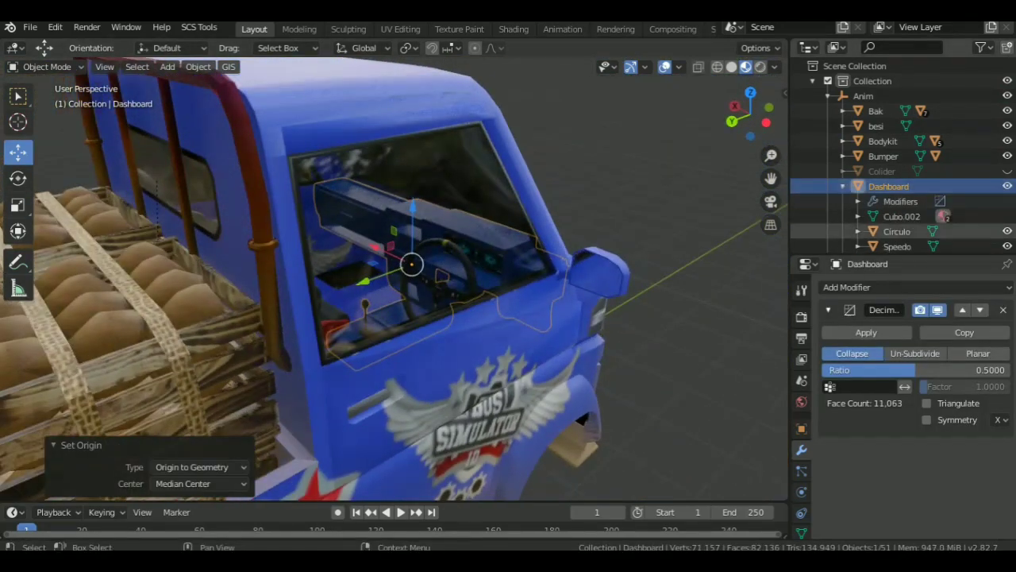
left_click(897, 246)
right_click(408, 252)
left_click(585, 267)
scroll(897, 159, "down", 3)
left_click(843, 96)
Set the origin of the engine object to its geometry
left_click(880, 111)
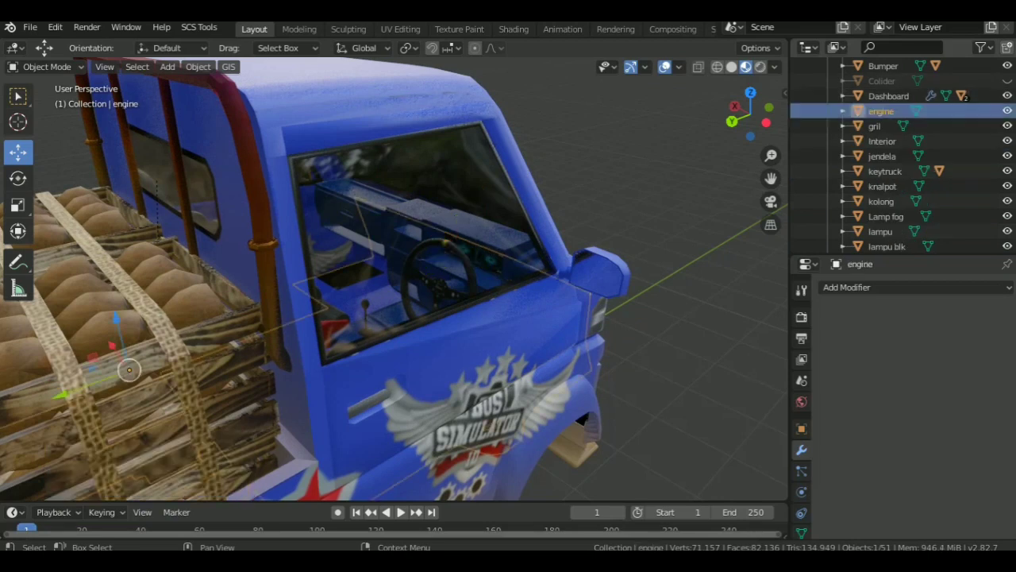
key("KP_Decimal")
right_click(373, 326)
mouse_move(375, 326)
left_click(533, 342)
Examine the engine mesh in Edit Mode
middle_click_drag(397, 278, 445, 278)
scroll(445, 270, "up", 8)
key("Tab")
key("alt+a")
left_click(381, 334)
left_click(243, 67)
key("Tab")
scroll(397, 278, "down", 5)
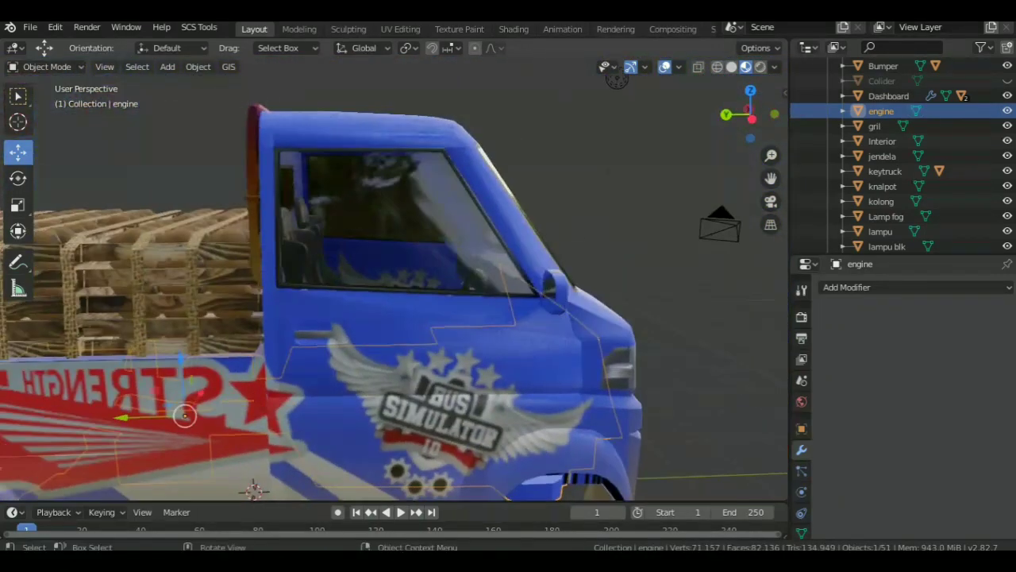
Set the origins of gril and Interior to their own geometry
left_click(874, 126)
left_click(363, 196)
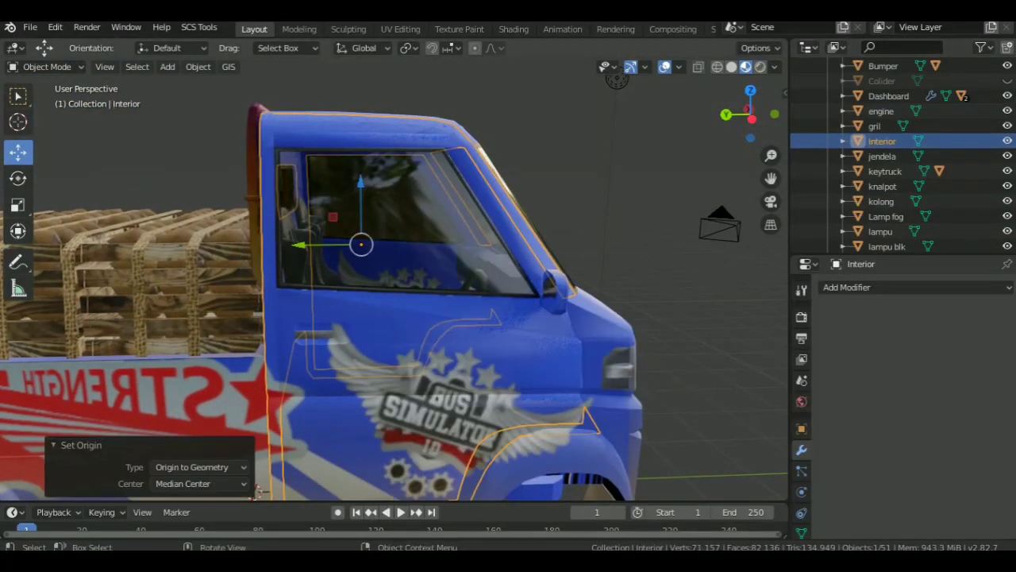
left_click(358, 243)
key("ctrl+alt+shift+c")
left_click(397, 464)
mouse_move(397, 278)
middle_mouse_down()
mouse_move(358, 274)
mouse_move(413, 270)
middle_mouse_up()
Set the origins of the keytruck cab and its child keytruck.003 to their own geometry
left_click(516, 349)
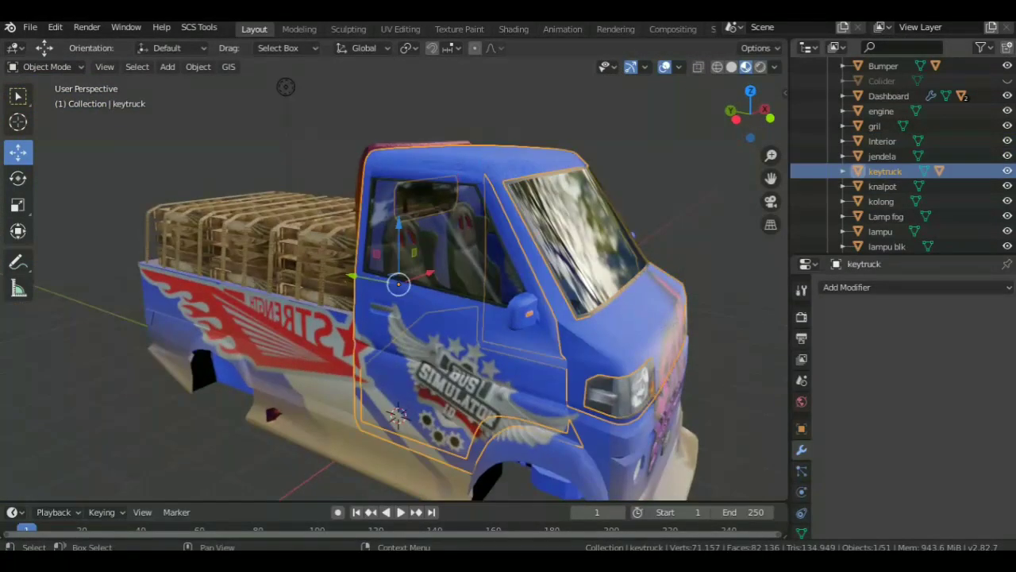
key("ctrl+alt+shift+c")
left_click(909, 201)
right_click(556, 333)
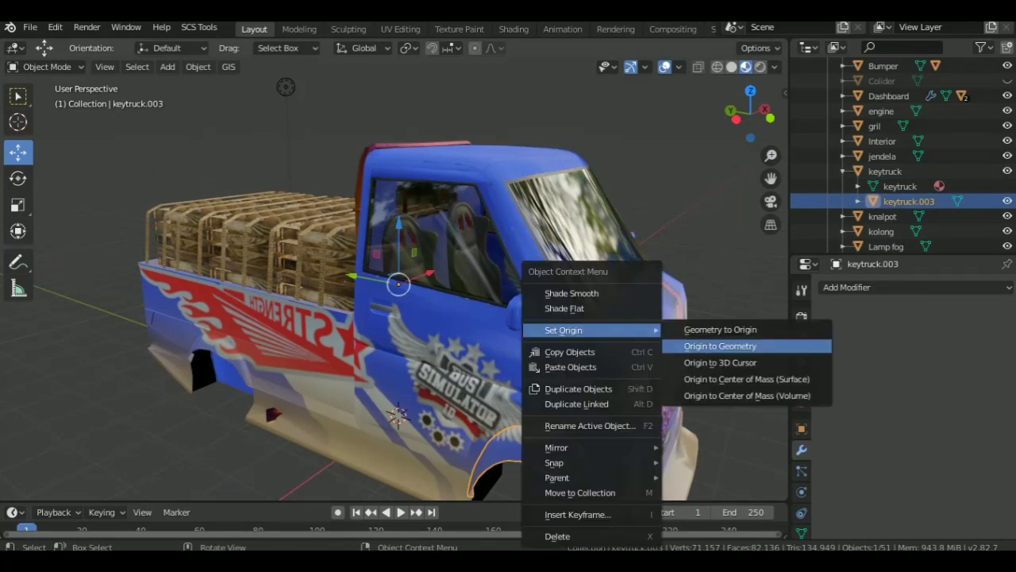
left_click(720, 347)
Set the origins of the knalpot exhaust and kolong to their own geometry
left_click(882, 216)
right_click(556, 334)
left_click(719, 347)
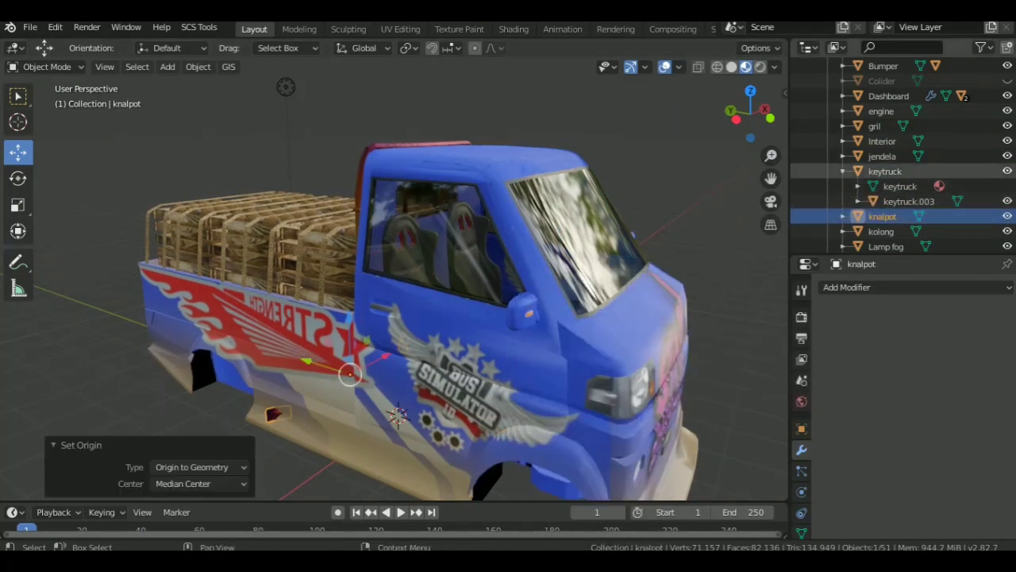
left_click(843, 171)
scroll(897, 159, "down", 2)
right_click(556, 333)
left_click(719, 347)
Set the origins of Lamp fog and lampu to their own geometry
left_click(886, 155)
right_click(556, 392)
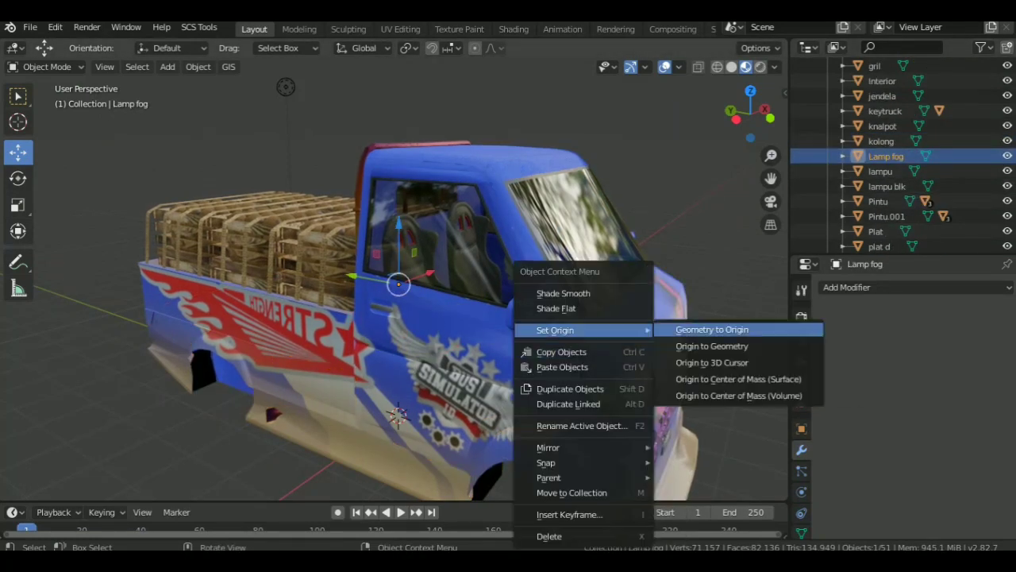
left_click(720, 408)
left_click(879, 171)
right_click(556, 393)
left_click(720, 408)
Set the origin of the lampu blk tail lights to its geometry
left_click(886, 186)
right_click(273, 329)
middle_click_drag(477, 317, 301, 442)
left_click(438, 347)
Separate the white reversing-light faces of lampu blk into their own object and rename it as lampu mundur
key("Tab")
scroll(476, 318, "up", 5)
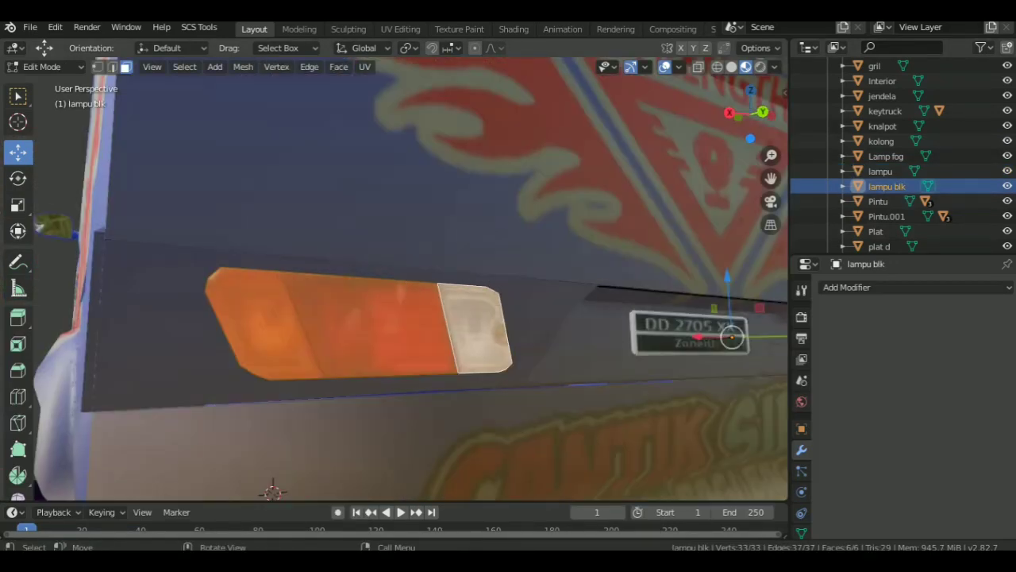
scroll(477, 317, "down", 8)
key("p")
key("Return")
scroll(397, 277, "up", 2)
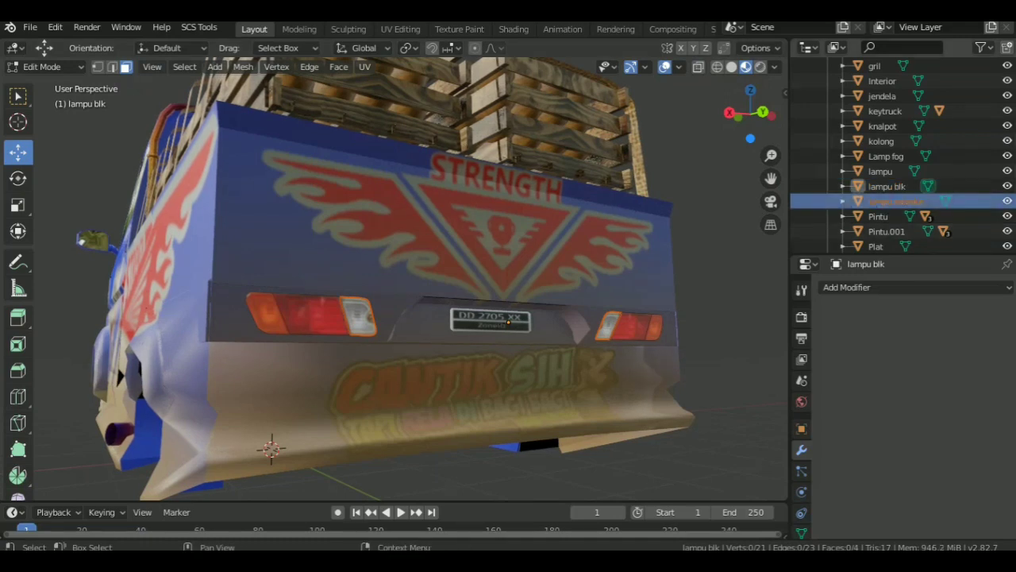
Separate the red and orange light faces of lampu blk into their own objects, named lampu brake, sein kanan and sein kiri
key("p")
key("Return")
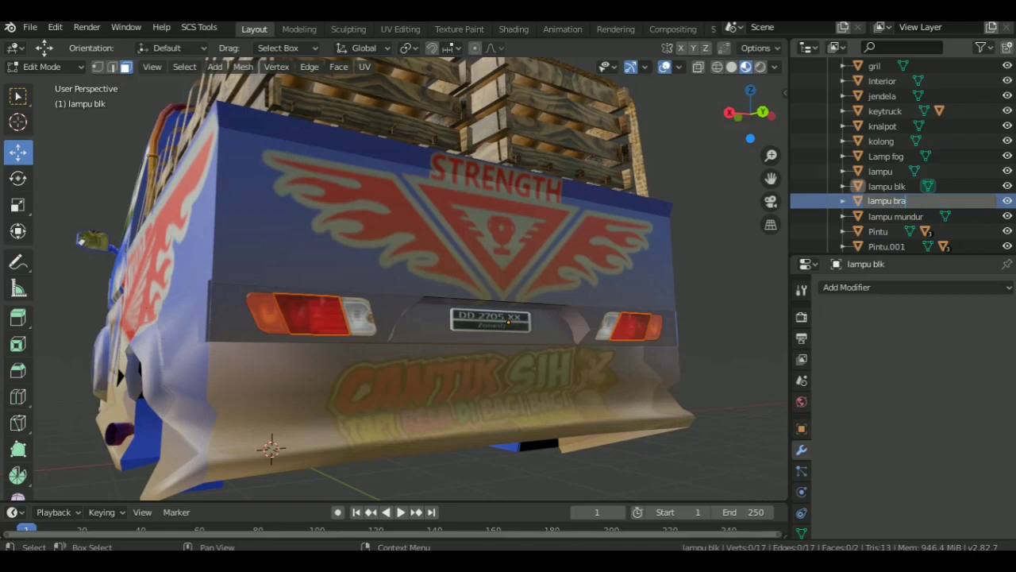
key("p")
key("Return")
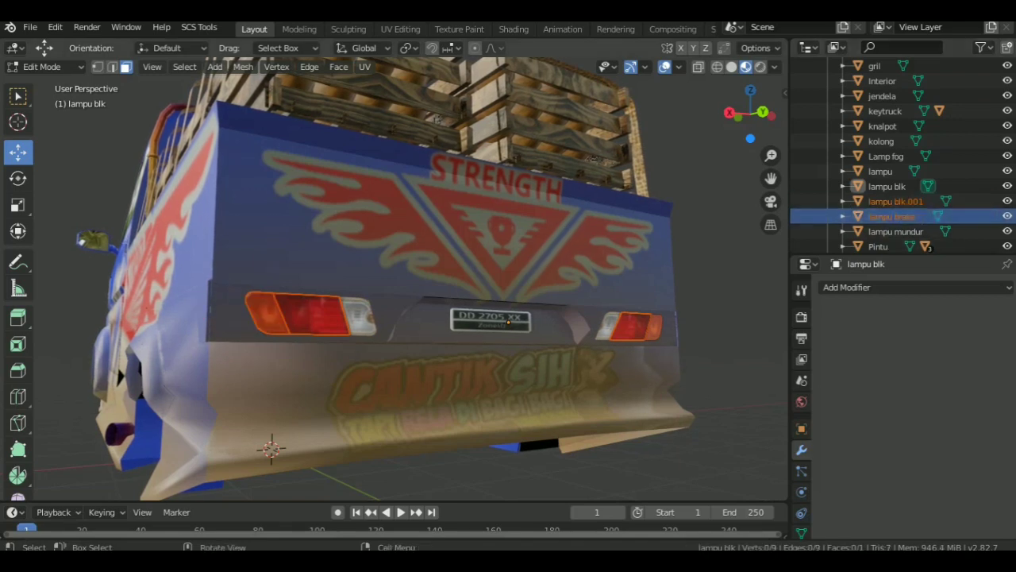
key("Tab")
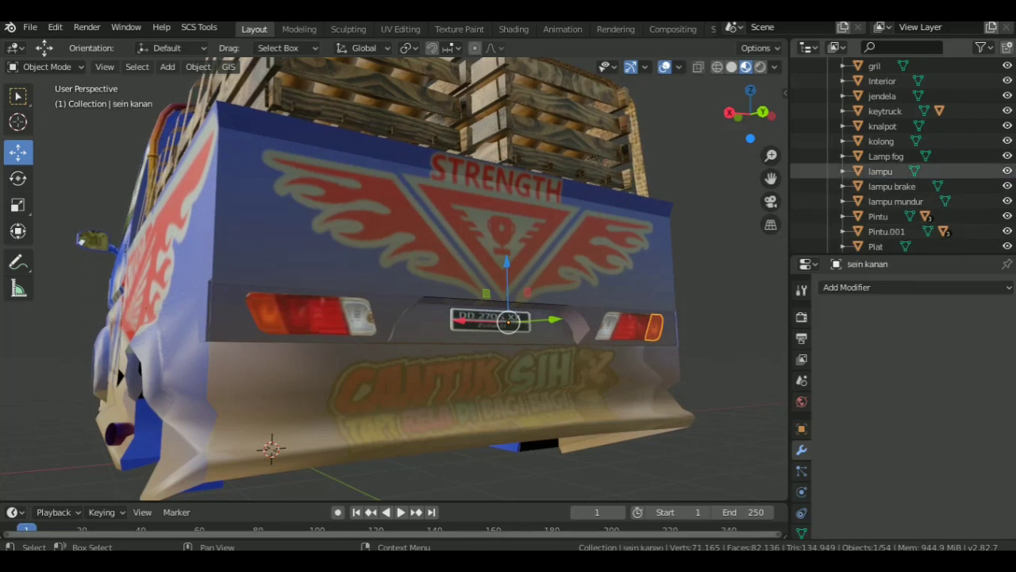
Set the origins of the lampu brake and sein kanan rear lights to their own geometry
scroll(905, 159, "down", 2)
middle_click_drag(476, 318, 477, 239)
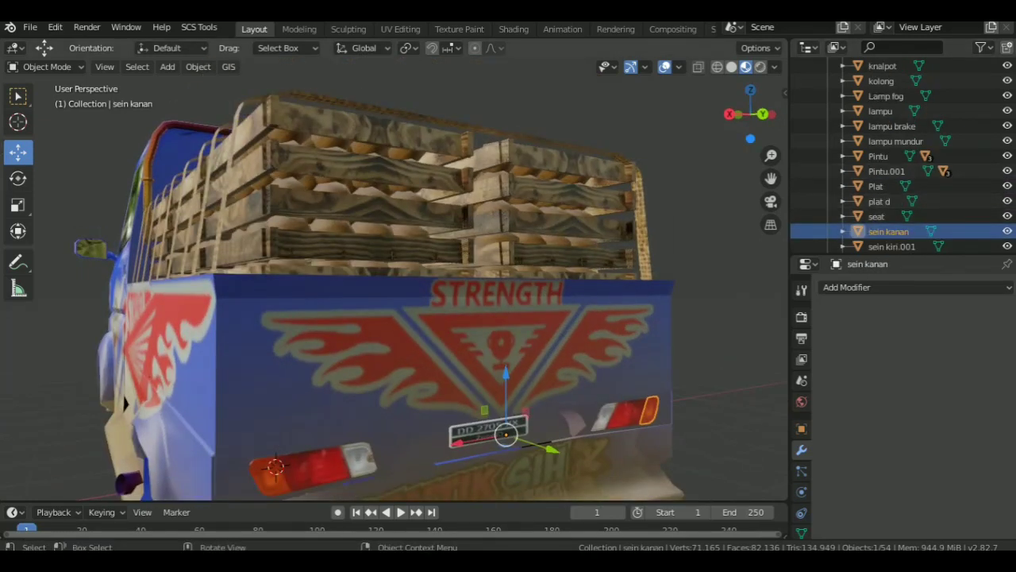
left_click(623, 413)
right_click(623, 413)
left_click(726, 347)
left_click(650, 409)
right_click(650, 409)
left_click(726, 347)
Set the origins of sein kiri.001 and lampu mundur to their own geometry
left_click(274, 473)
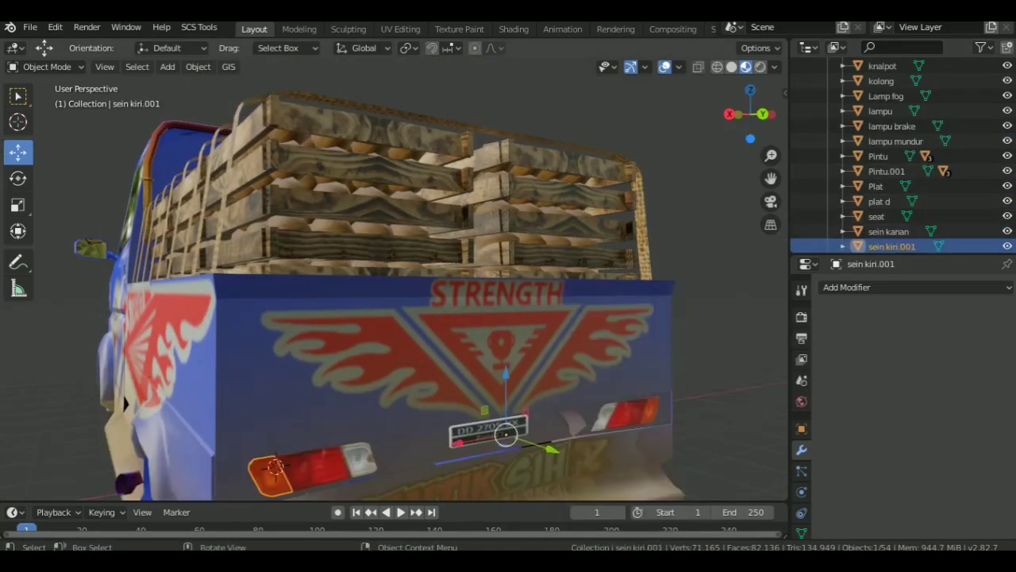
right_click(274, 466)
left_click(349, 347)
left_click(357, 461)
right_click(357, 460)
left_click(453, 347)
Set the origins of gagang, grilpim and jendela.002 under the Pintu door to their own geometry
scroll(35, 278, "down", 5)
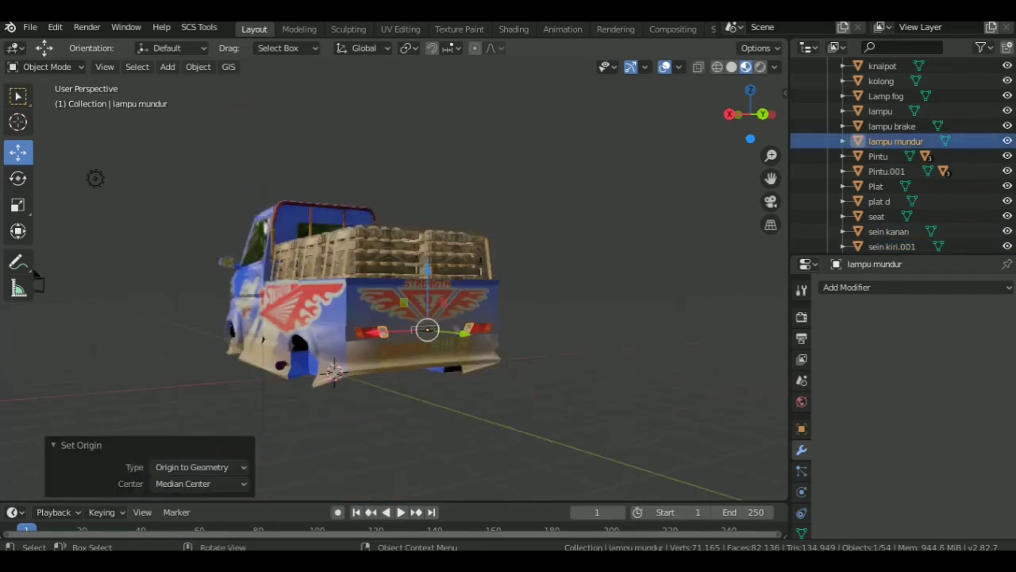
left_click(246, 262)
middle_click_drag(246, 262, 413, 262)
left_click(480, 254)
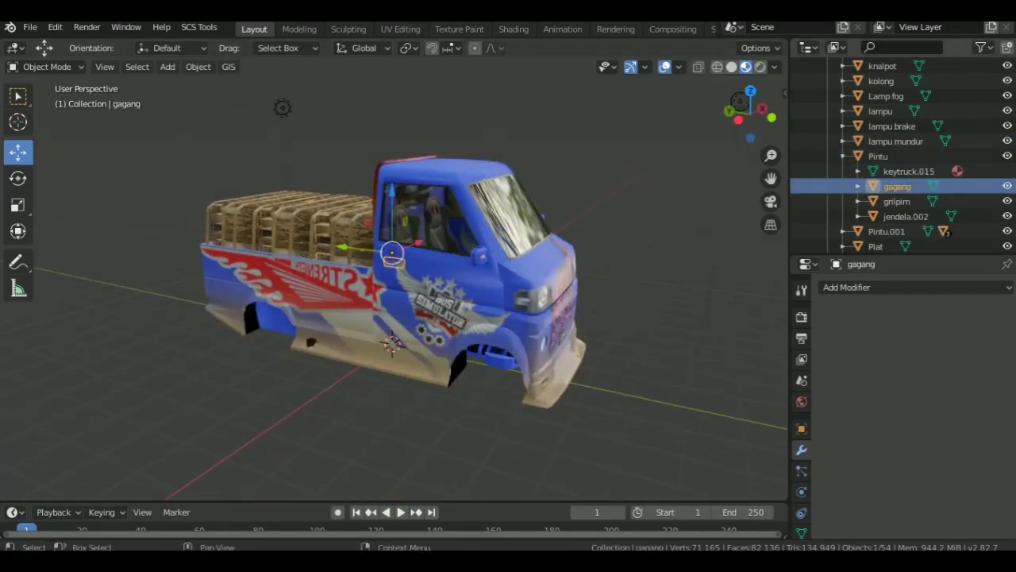
right_click(450, 350)
left_click(572, 346)
left_click(548, 302)
right_click(569, 349)
left_click(691, 346)
left_click(421, 211)
right_click(520, 350)
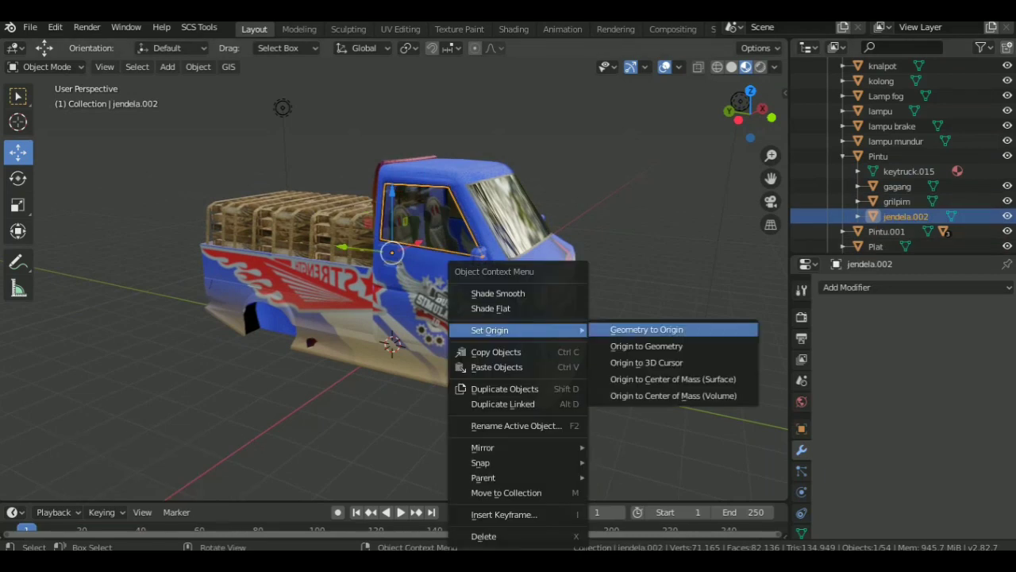
left_click(646, 346)
Set the origins of gagang.001, grilpim.001 and jendela.001 under the Pintu.001 door to their own geometry
scroll(897, 159, "down", 1)
left_click(858, 127)
left_click(842, 142)
left_click(886, 142)
middle_click_drag(397, 317, 461, 318)
left_click(905, 170)
right_click(468, 325)
left_click(671, 344)
left_click(905, 186)
right_click(524, 329)
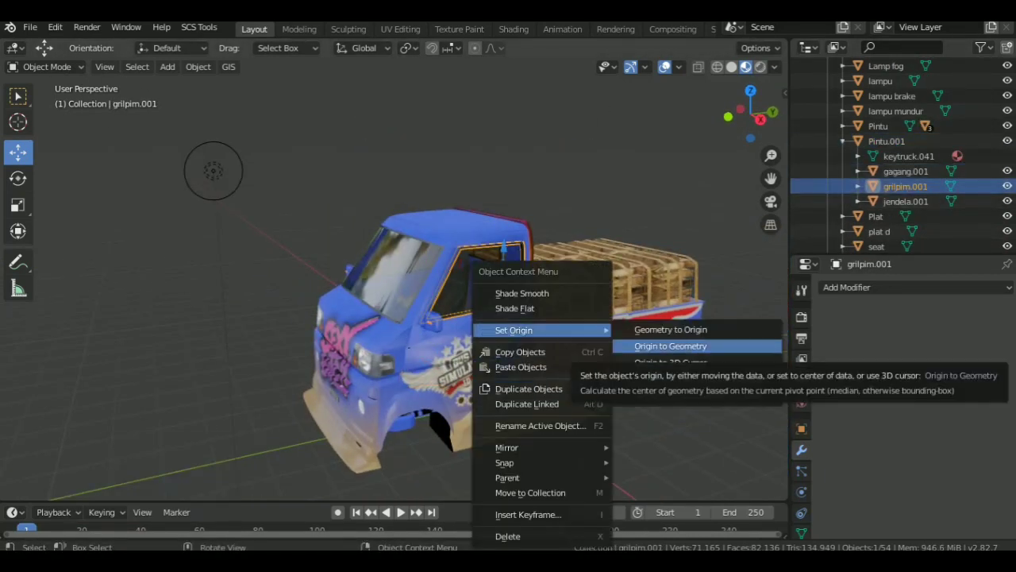
left_click(671, 346)
left_click(905, 201)
right_click(444, 328)
left_click(540, 345)
left_click(843, 141)
Set the origins of Plat, plat d and seat to their own geometry
left_click(876, 156)
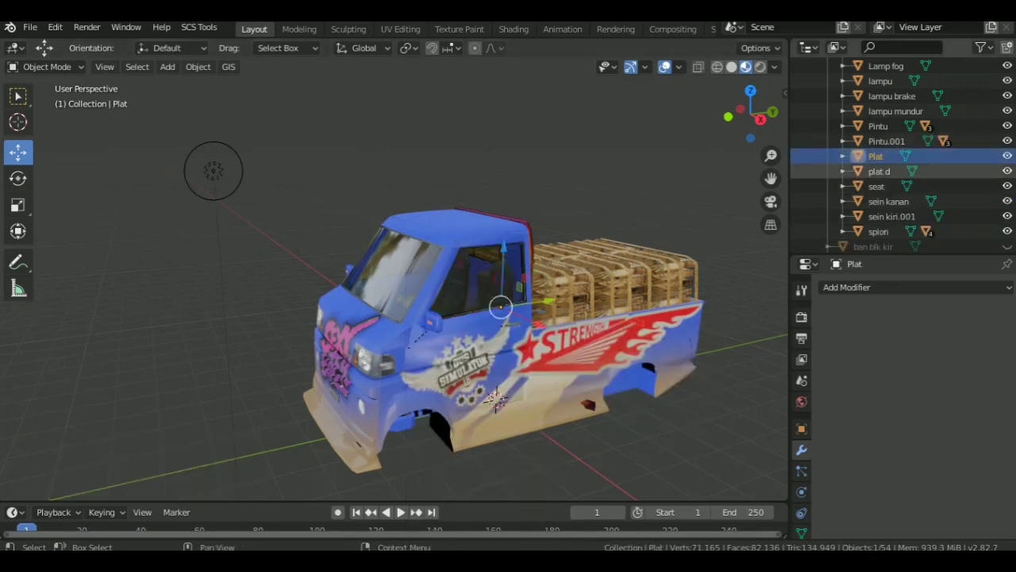
right_click(470, 326)
left_click(639, 342)
left_click(879, 170)
right_click(681, 331)
left_click(839, 347)
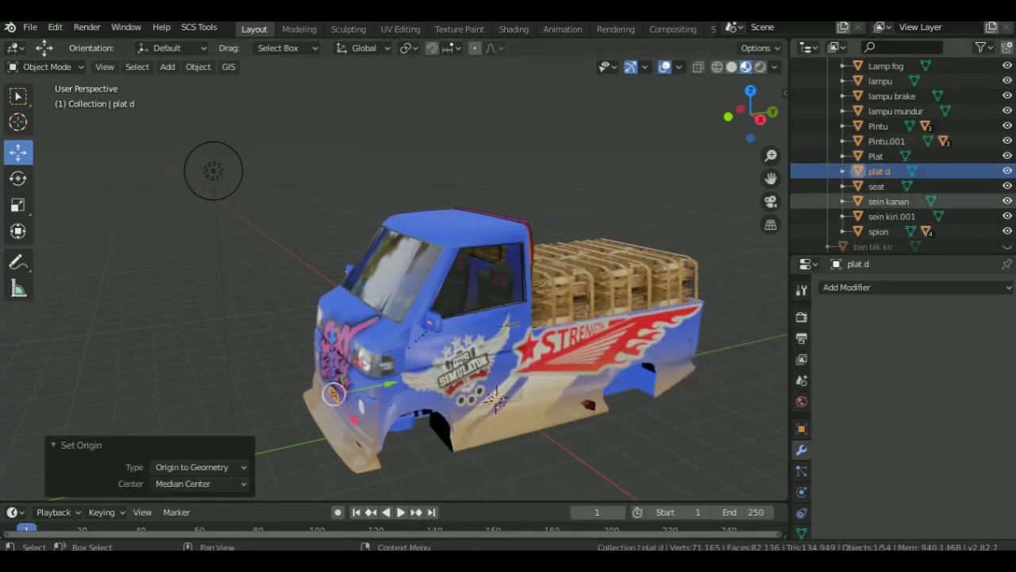
left_click(876, 186)
right_click(547, 329)
left_click(667, 342)
Set the origin of the spion mirror object to its geometry
left_click(892, 216)
left_click(878, 231)
right_click(482, 330)
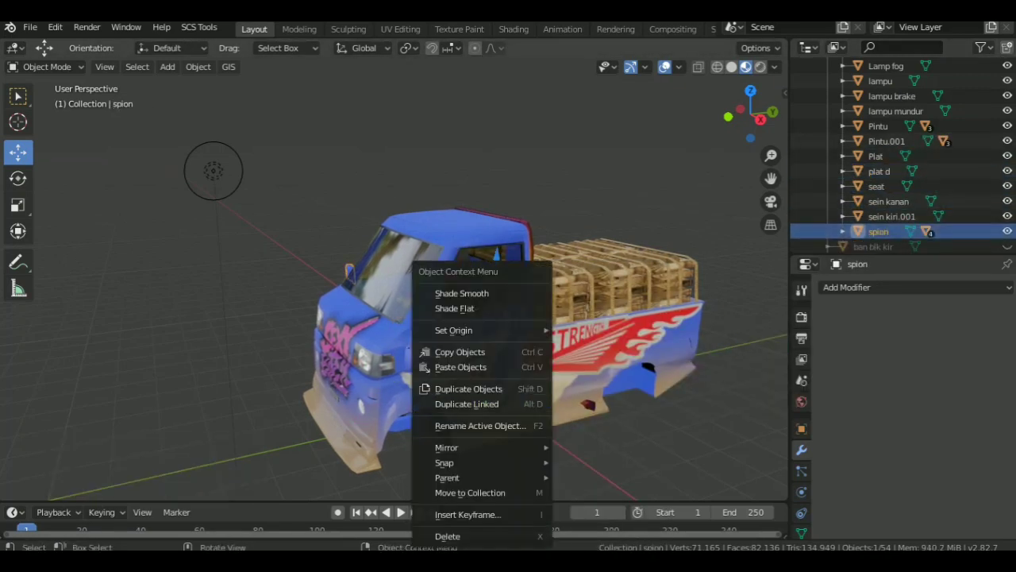
left_click(603, 344)
Set the origins of sein kana and sein kiri under spion to their own geometry
scroll(903, 159, "down", 4)
left_click(843, 103)
left_click(901, 133)
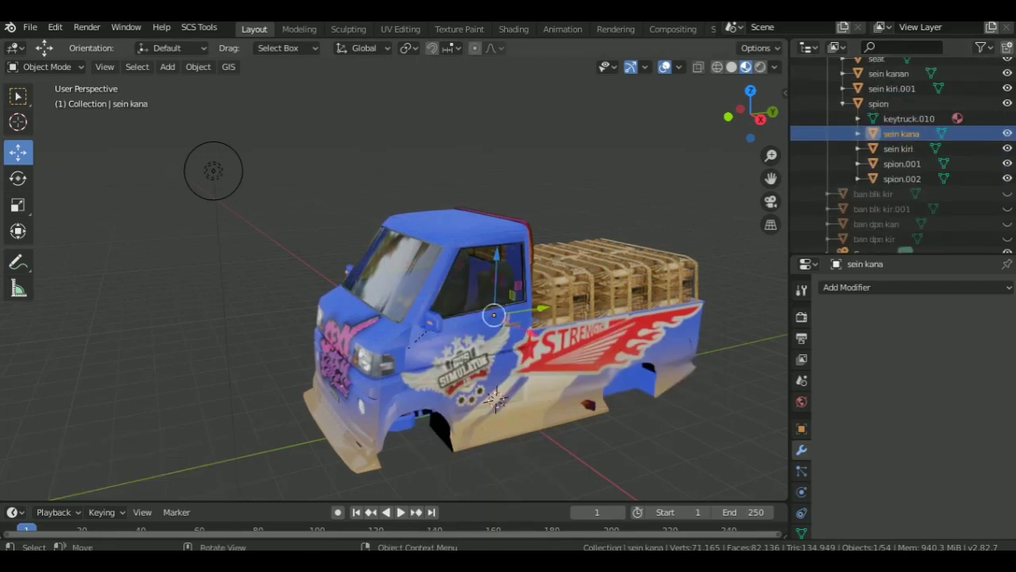
right_click(476, 328)
left_click(628, 344)
left_click(898, 148)
right_click(477, 329)
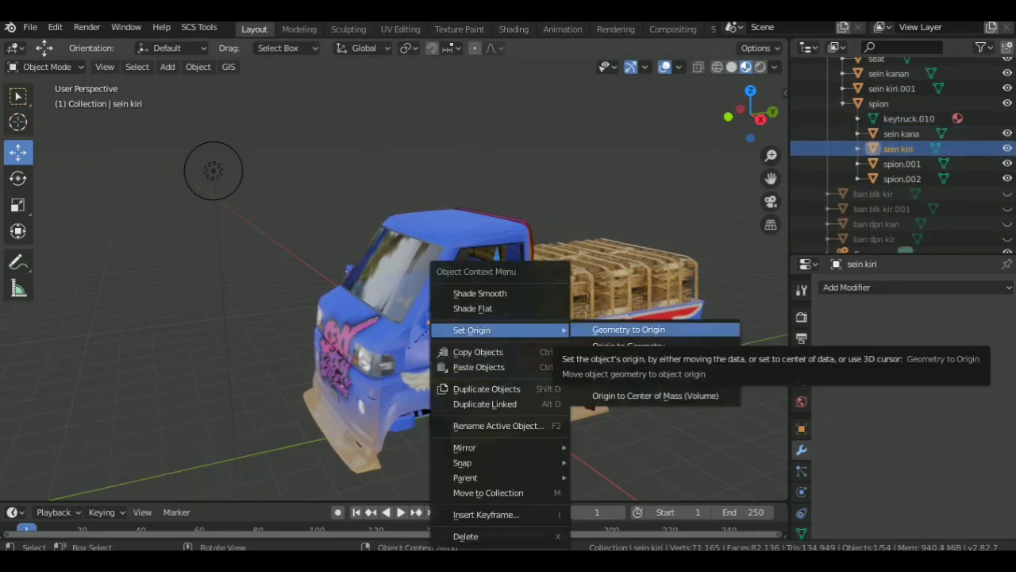
left_click(628, 345)
Set the origins of the side mirrors spion.001 and spion.002 to their own geometry
left_click(902, 163)
right_click(437, 330)
left_click(591, 348)
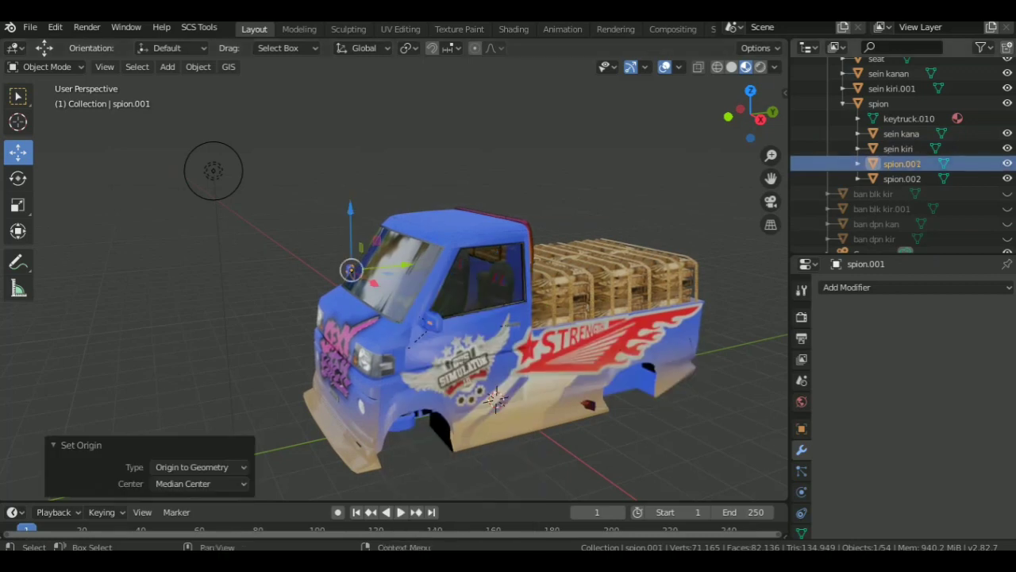
left_click(902, 179)
right_click(493, 311)
left_click(635, 326)
Unhide the four ban wheels and set the origins of ban dpn kir and ban blk kir.001 to their geometry
left_click_drag(1007, 194, 1007, 238)
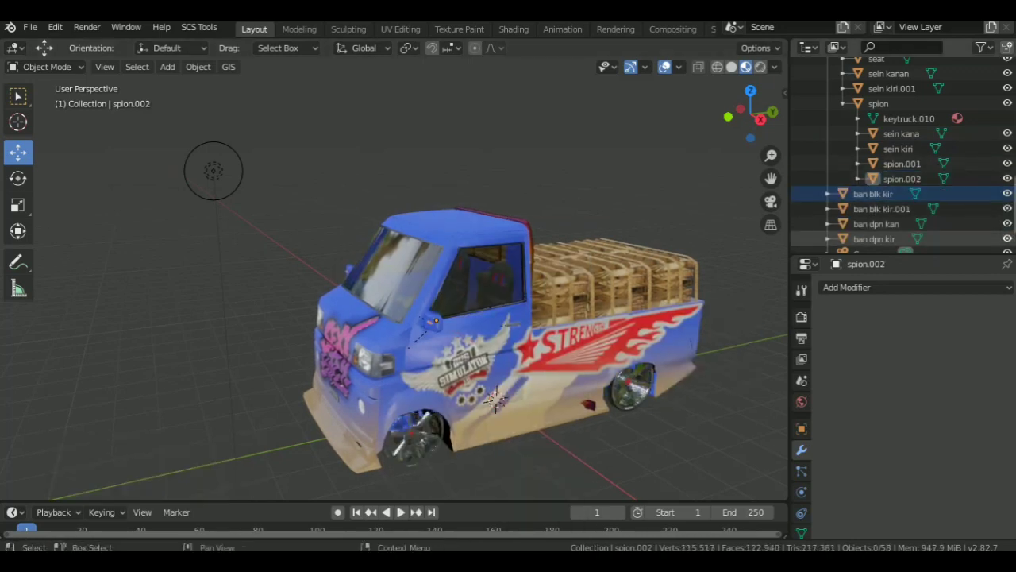
left_click(874, 239)
mouse_move(397, 318)
middle_mouse_down()
mouse_move(477, 318)
mouse_move(413, 318)
middle_mouse_up()
right_click(402, 329)
left_click(578, 341)
left_click(881, 208)
right_click(555, 330)
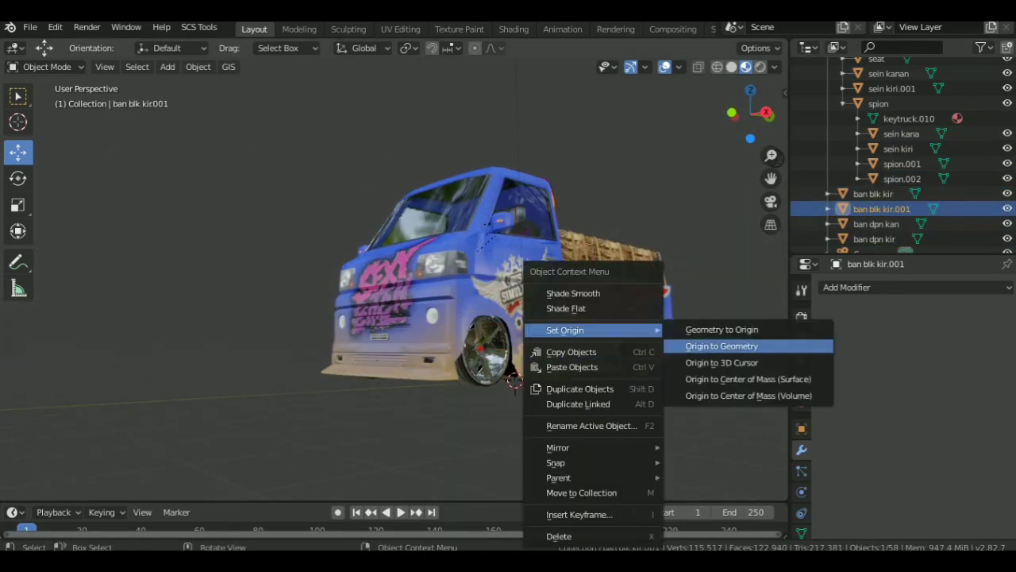
left_click(722, 345)
Set the origin of the ban blk kir rear wheel to its geometry
middle_click_drag(476, 317, 413, 135)
left_click(873, 194)
right_click(376, 329)
left_click(556, 345)
right_click(266, 330)
left_click(421, 346)
scroll(303, 111, "up", 3)
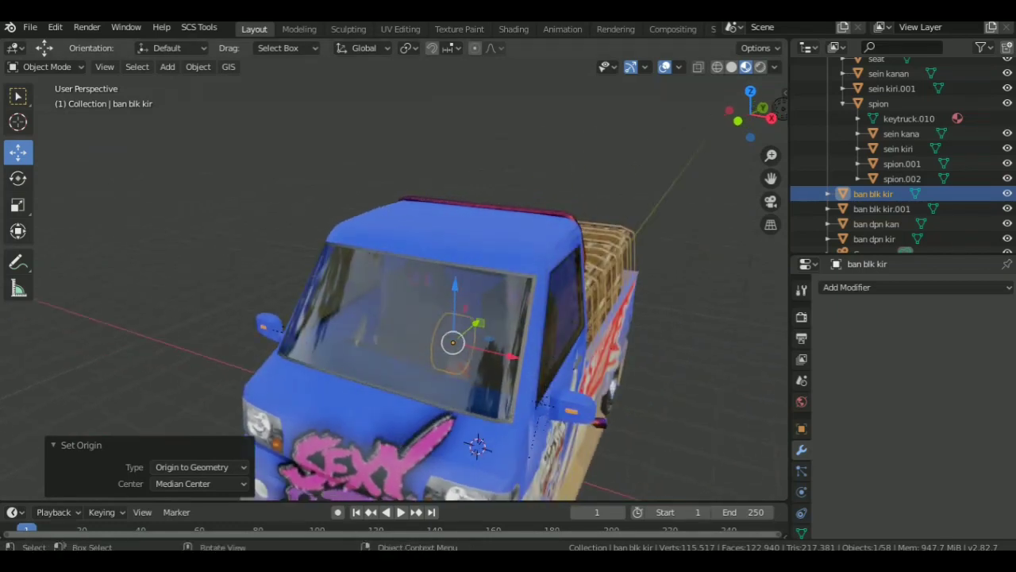
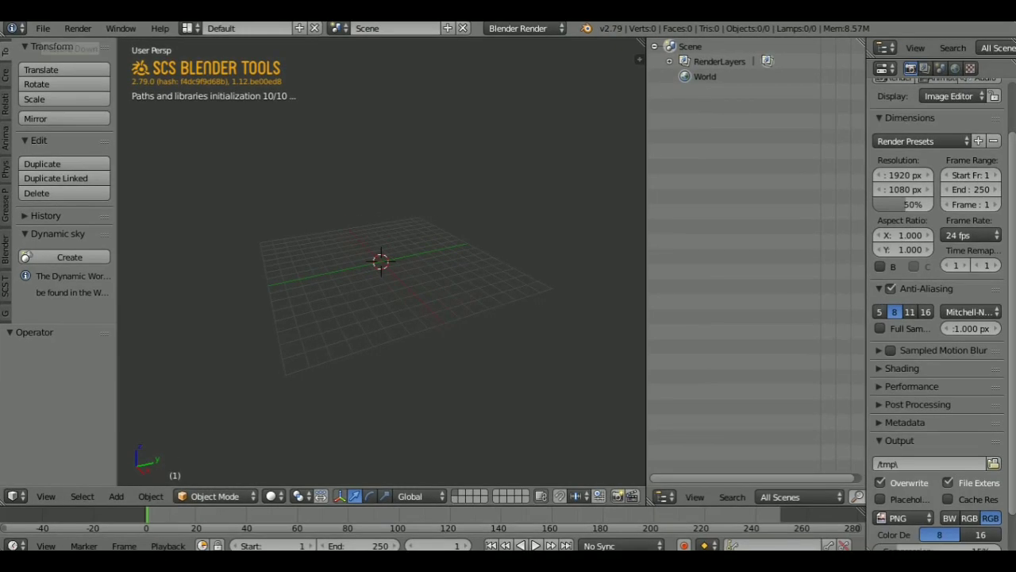
Switch to Blender 2.79 and import Canter FE74 HD madura.fbx from C:\modder\Vehicles\Canter FE74
left_click(49, 34)
mouse_move(56, 291)
left_click(230, 358)
left_click(33, 93)
double_click(239, 284)
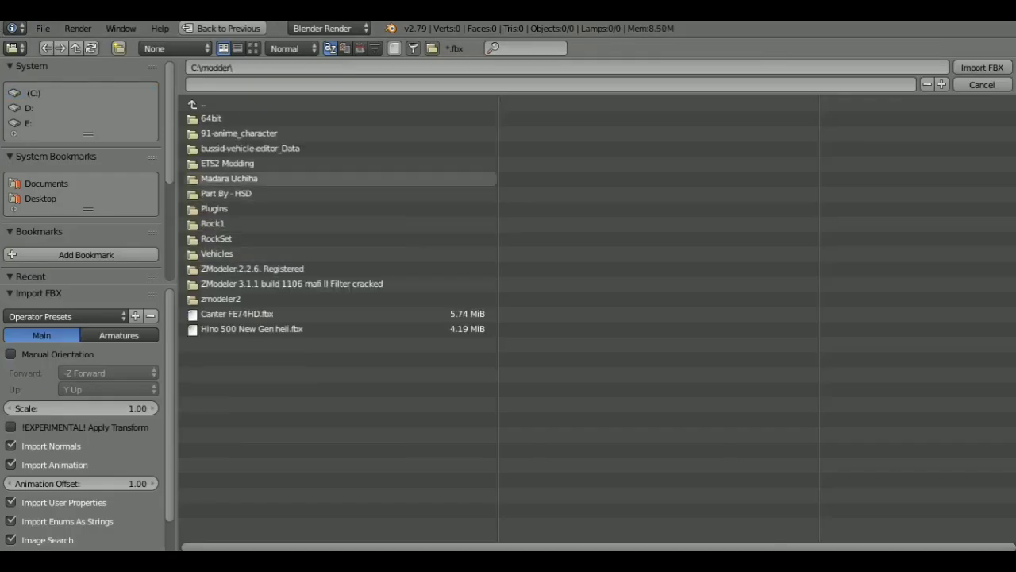
left_click(41, 199)
left_click(222, 133)
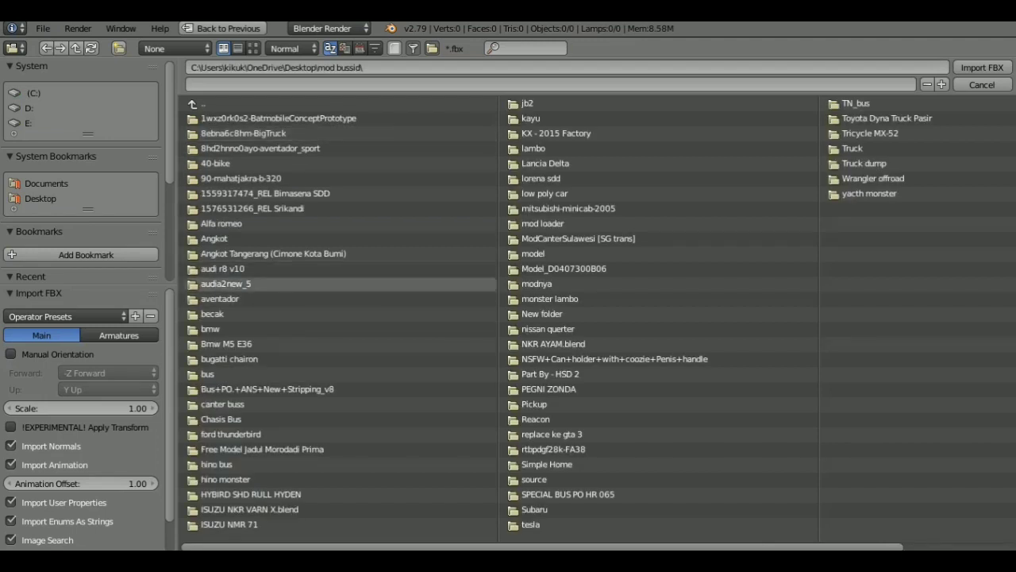
key("BackSpace")
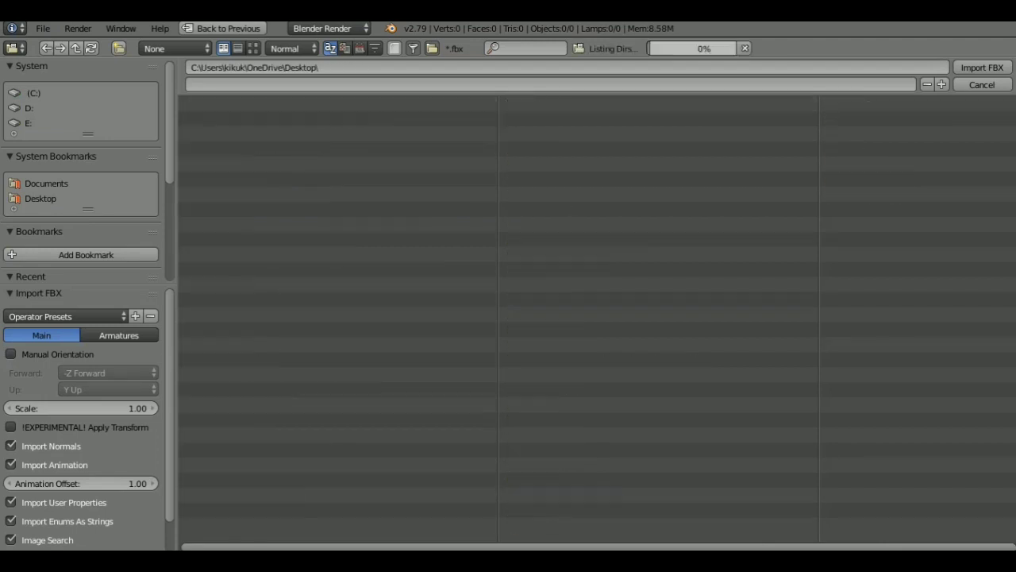
left_click(64, 232)
key("BackSpace")
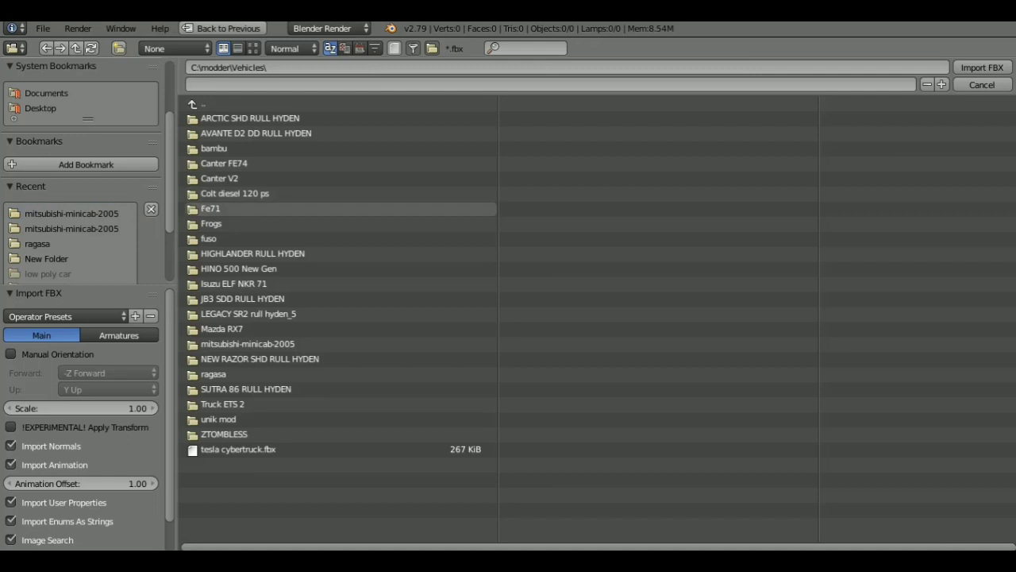
left_click(224, 162)
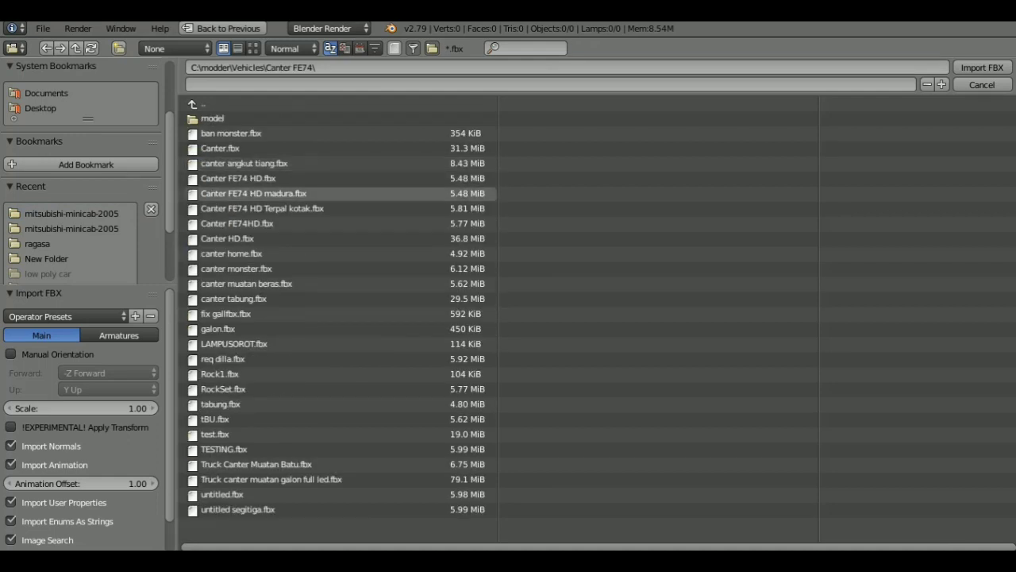
left_click(255, 193)
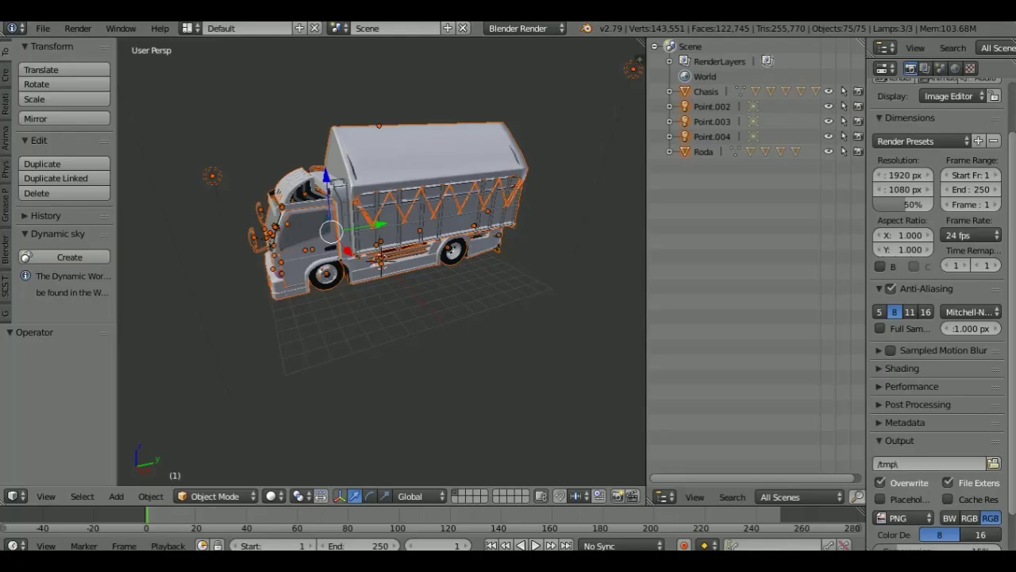
Select both windshield wipers of the Canter truck, Wiper and Wiper.001, and hide them
scroll(381, 262, "up", 10)
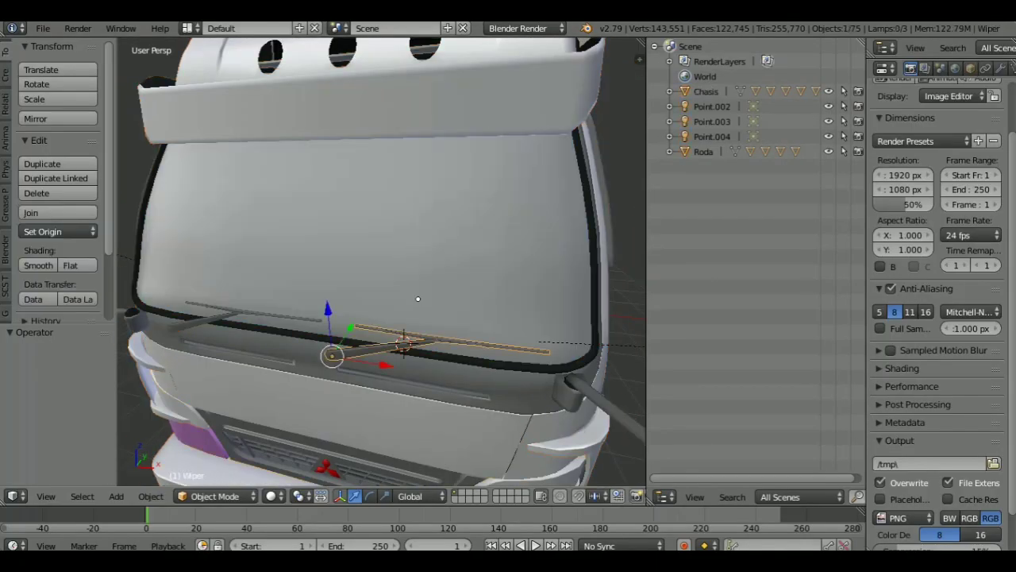
right_click(418, 298)
scroll(435, 291, "up", 8)
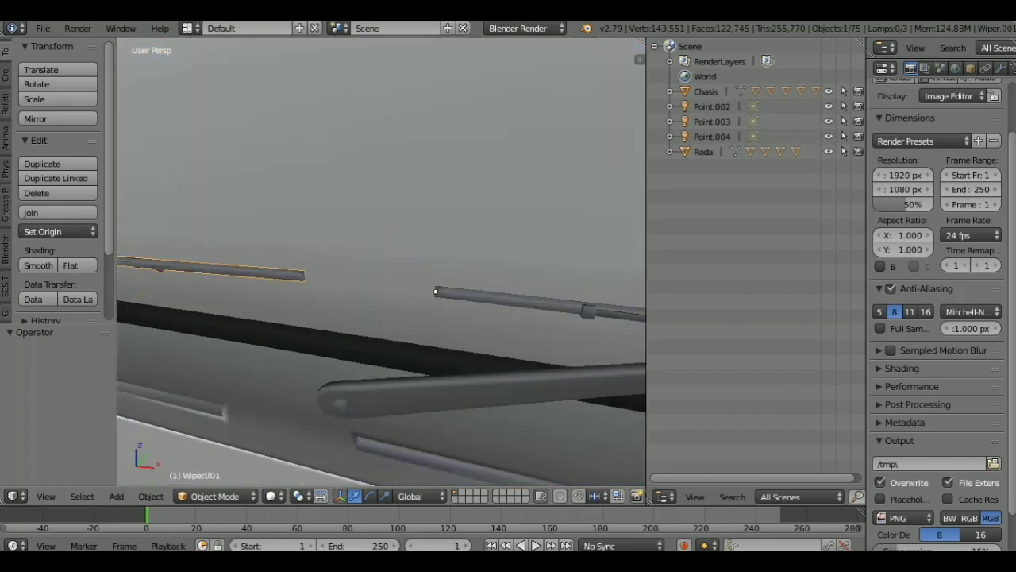
right_click(435, 291, "shift")
scroll(429, 287, "down", 8)
left_click_drag(647, 262, 253, 262)
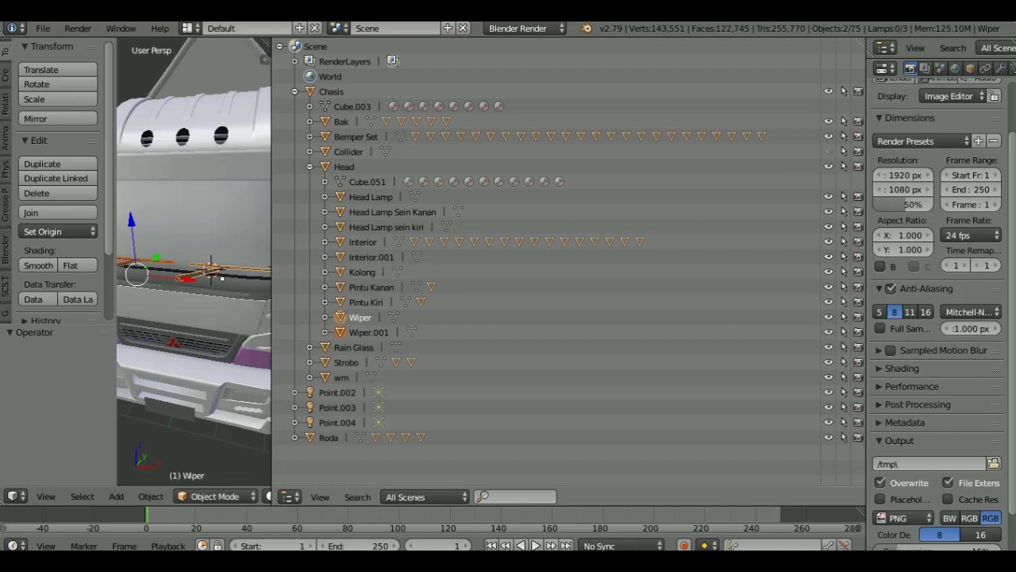
key("h")
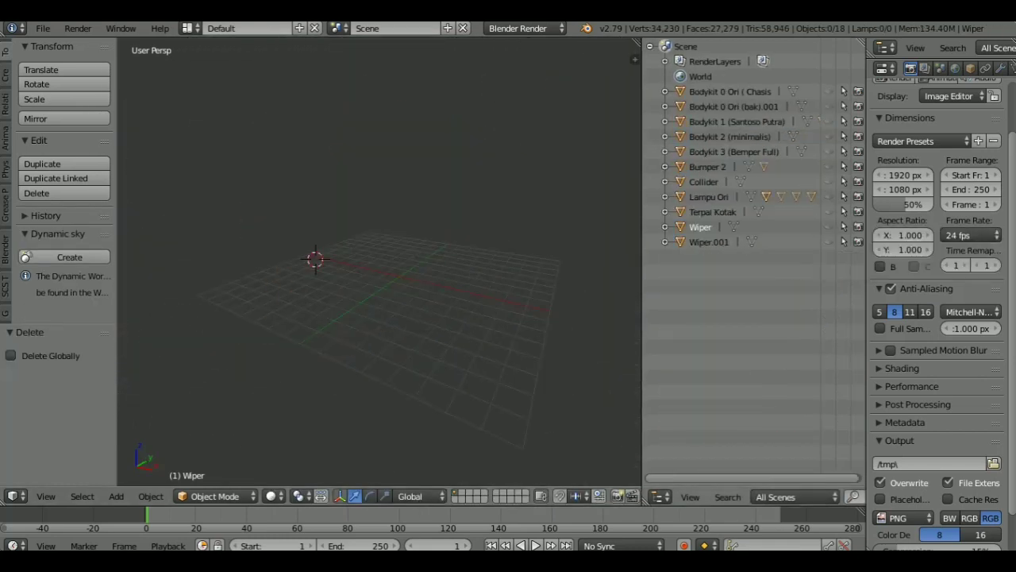
Reveal the hidden objects and delete everything in the scene except Wiper and Wiper.001
key("alt+h")
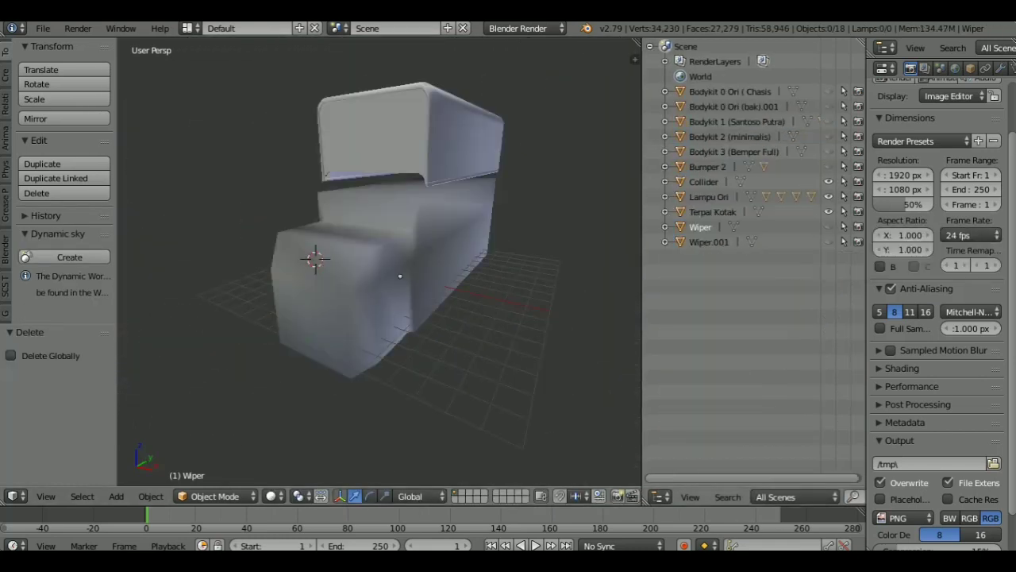
key("Delete")
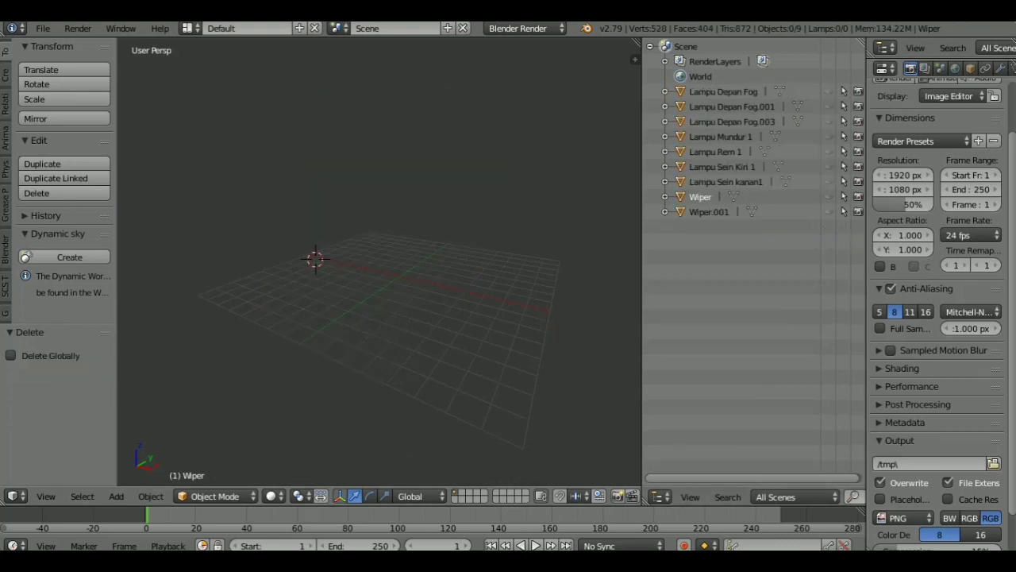
key("Return")
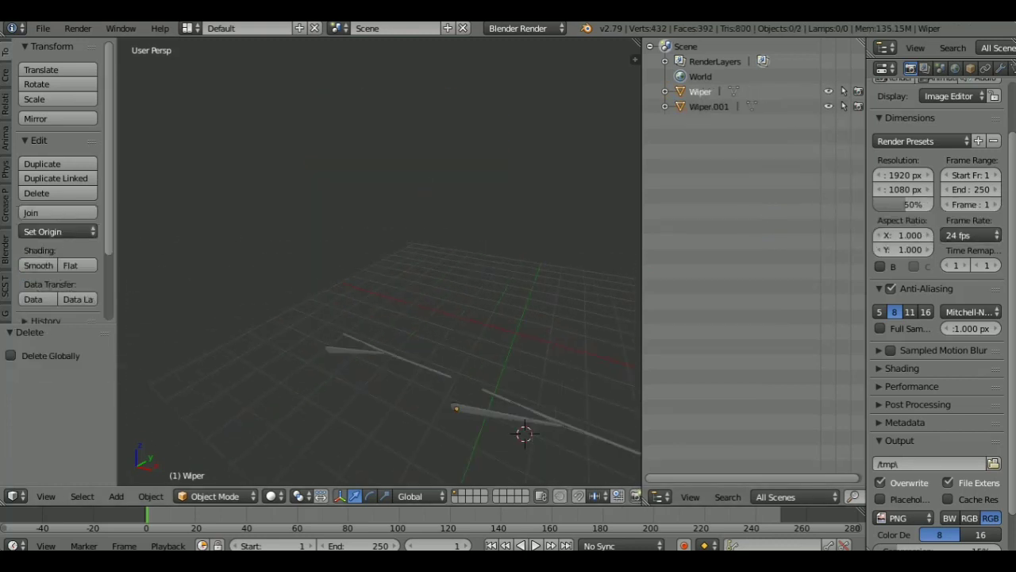
Export the two wipers as an FBX file into the C:\modder\Vehicles\mitsubishi-minicab-2005 folder
left_click(43, 28)
mouse_move(50, 328)
left_click(230, 372)
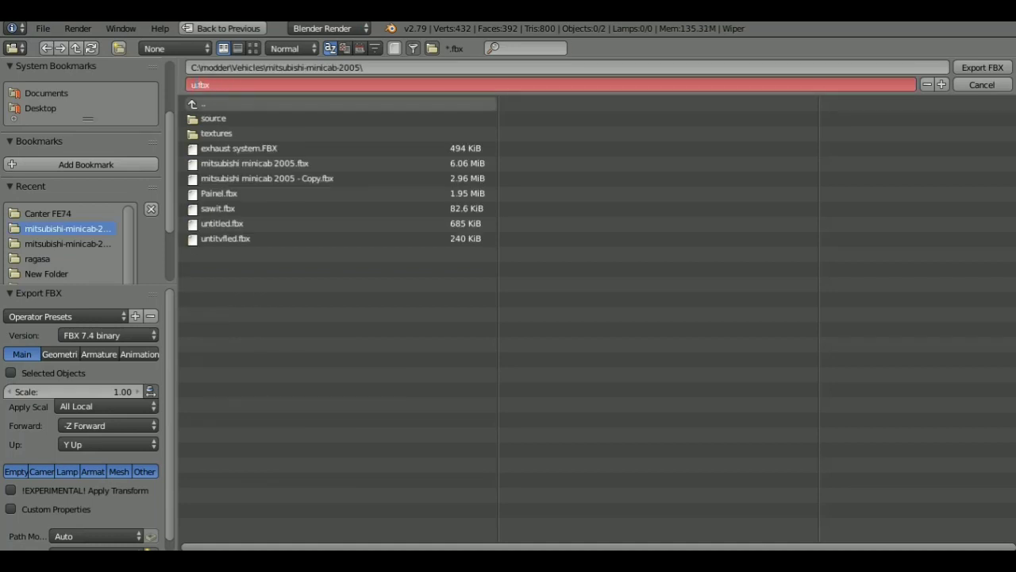
type("er")
key("Return")
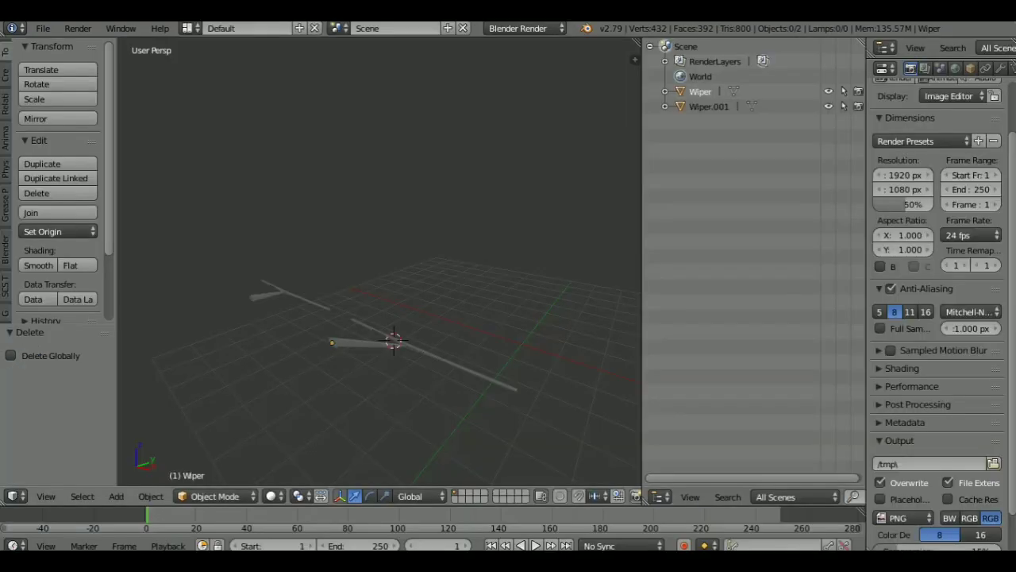
Switch to Blender 2.82, import wiper.fbx into the minicab scene and move both wipers about 4.21 m along Y
left_click(30, 27)
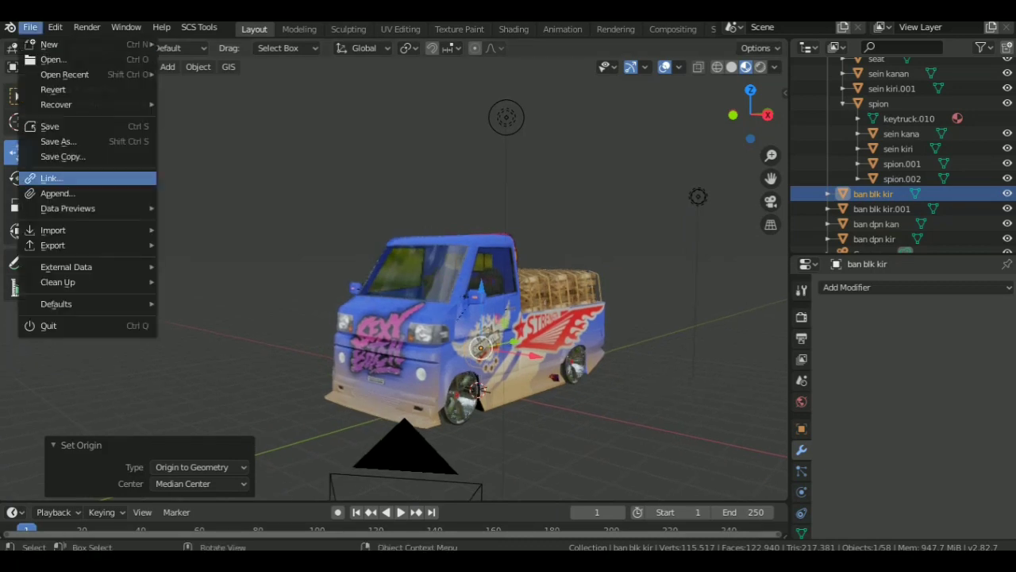
mouse_move(50, 230)
left_click(195, 320)
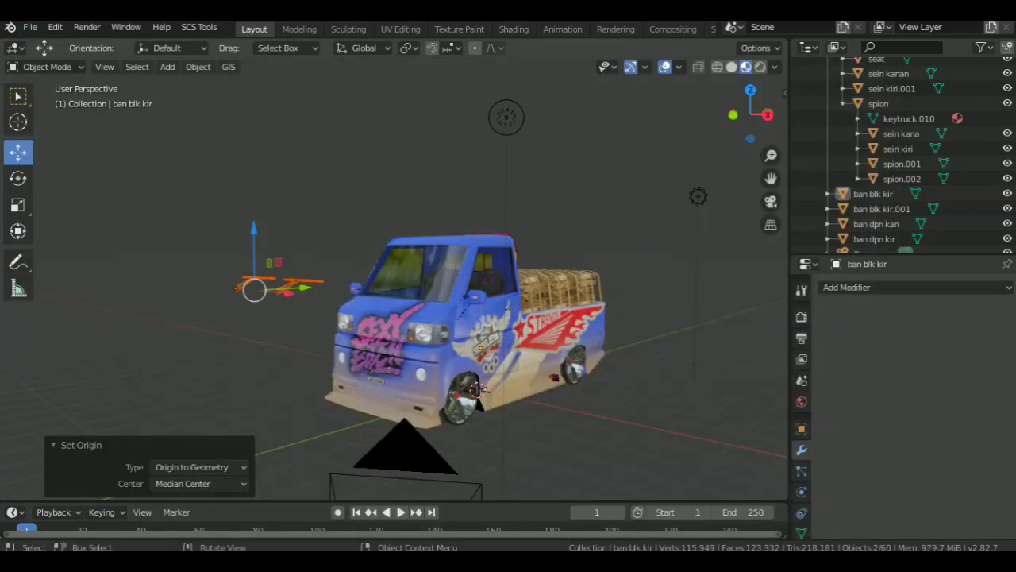
scroll(476, 389, "up", 3)
key("g")
key("y")
left_click(477, 389)
Lower both wipers along Z toward the base of the windshield, with a last move of about 0.344 m
scroll(477, 390, "up", 5)
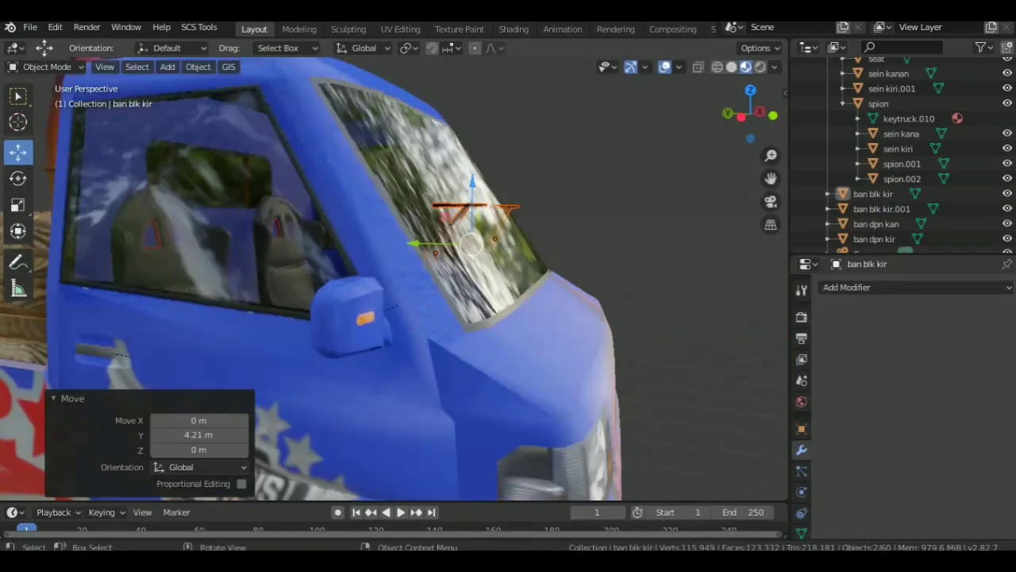
key("g")
key("z")
key("Return")
key("g")
key("z")
key("Return")
In front view, fine-tune both wipers' height along Z so their pivots sit on the windshield's lower edge
key("KP_1")
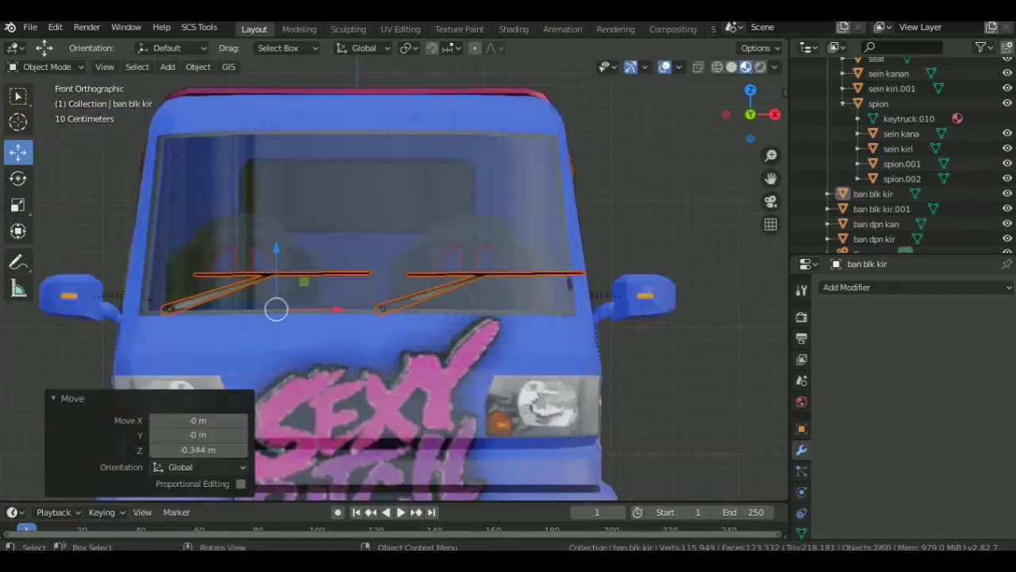
scroll(389, 309, "up", 2)
key("g")
key("z")
key("Return")
key("g")
key("z")
key("Return")
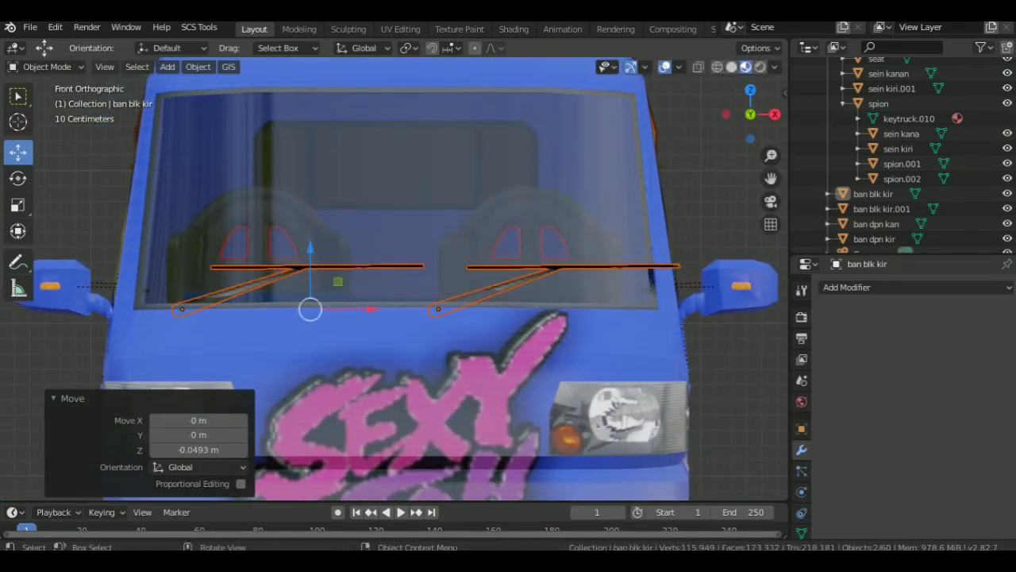
Scale both wipers down uniformly and lower them along Z until their pivots sit just below the windshield
key("s")
key("Return")
key("g")
key("z")
key("Return")
key("g")
key("z")
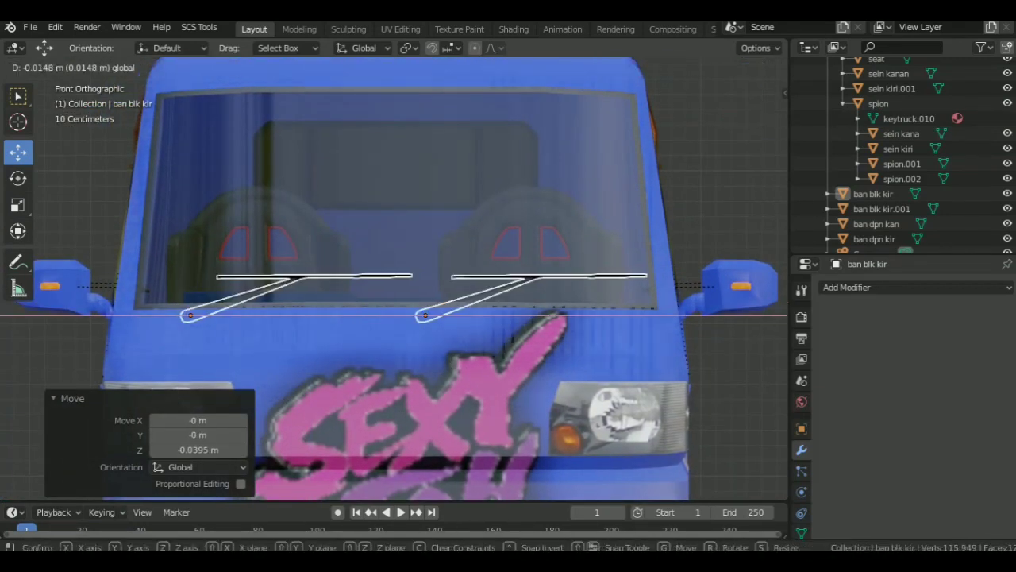
key("Return")
In side view, reposition the wipers at the foot of the windshield and rotate them -31° about X
key("KP_3")
key("g")
key("z")
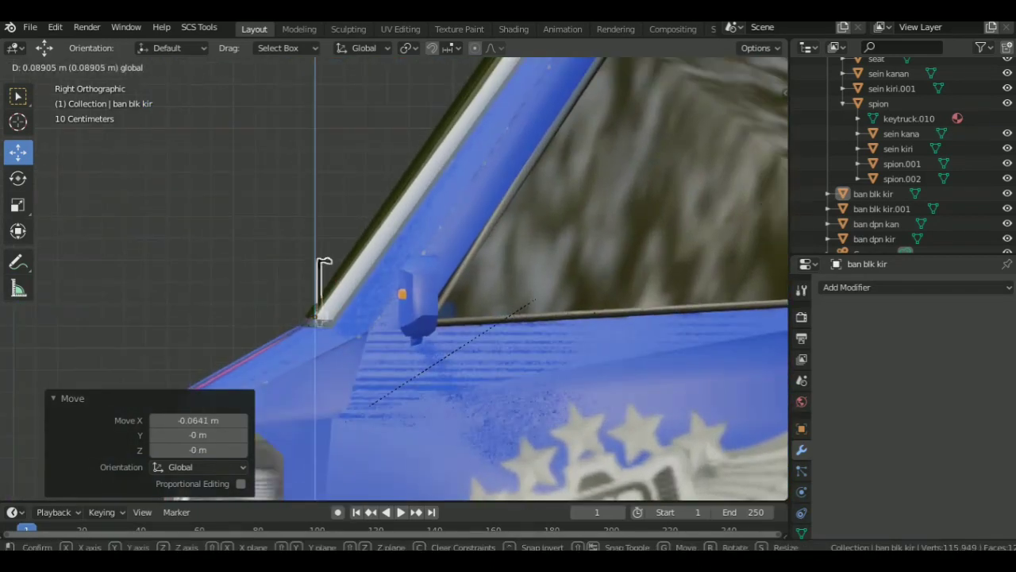
key("Return")
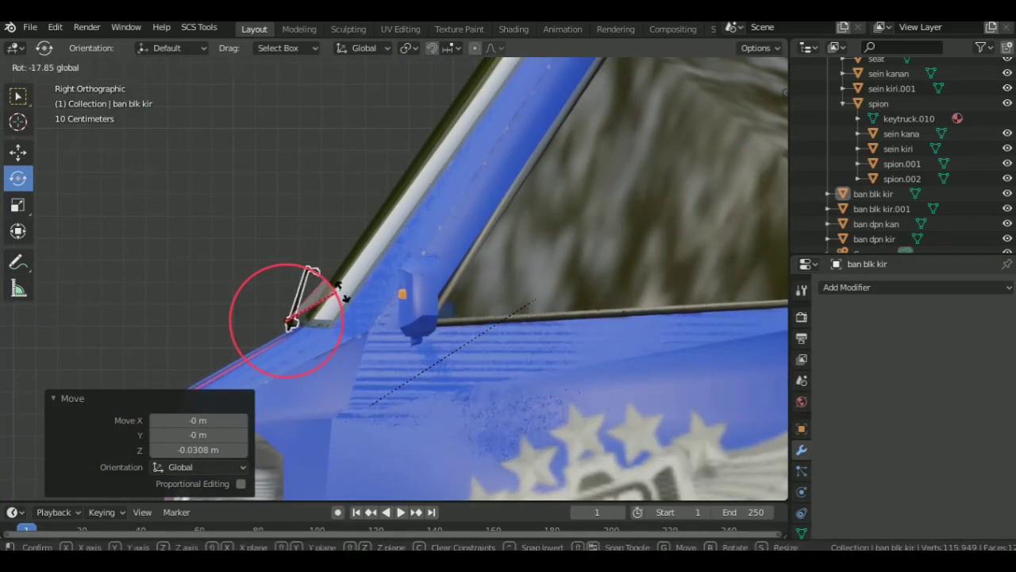
key("Return")
Move Wiper.001 about 0.056 m along Y toward the windshield glass and deselect everything
middle_click_drag(291, 323, 540, 246)
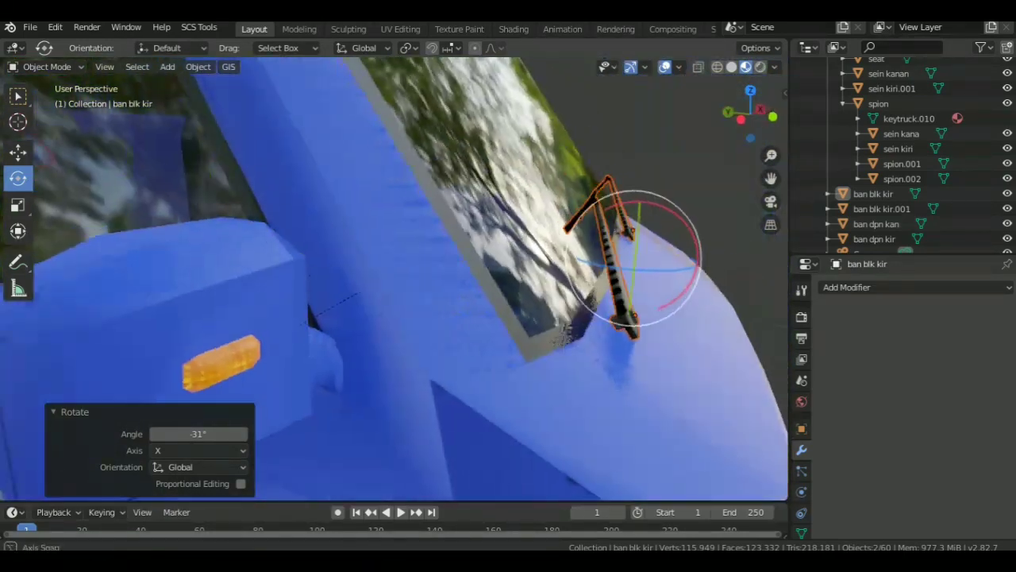
left_click(624, 286)
key("g")
key("y")
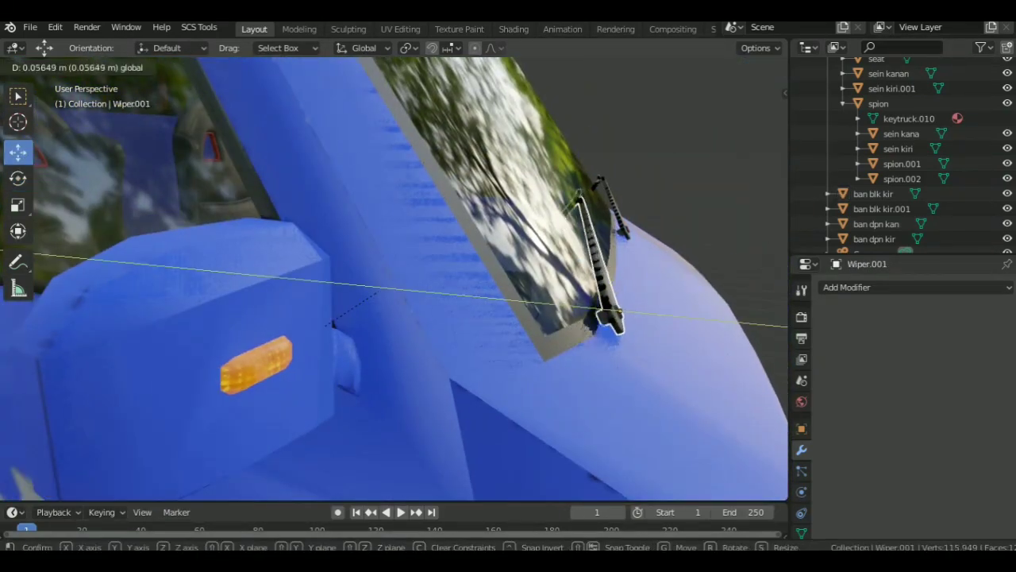
key("Return")
middle_click_drag(397, 278, 294, 267)
scroll(397, 277, "down", 5)
key("alt+a")
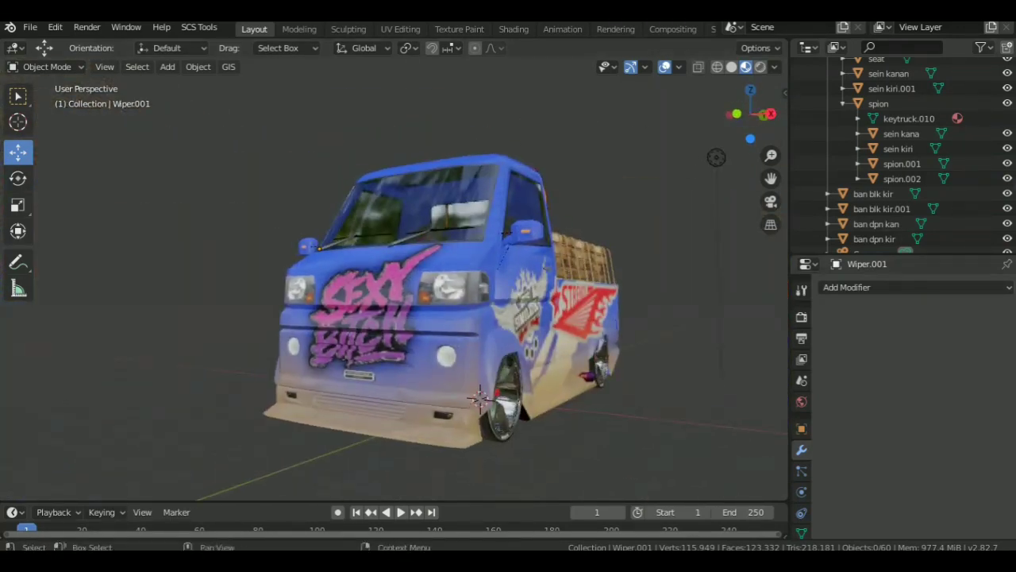
Enlarge the outliner, unhide the Colider object and export the truck as mitsubishi minicab 2005.fbx
left_click_drag(906, 254, 881, 352)
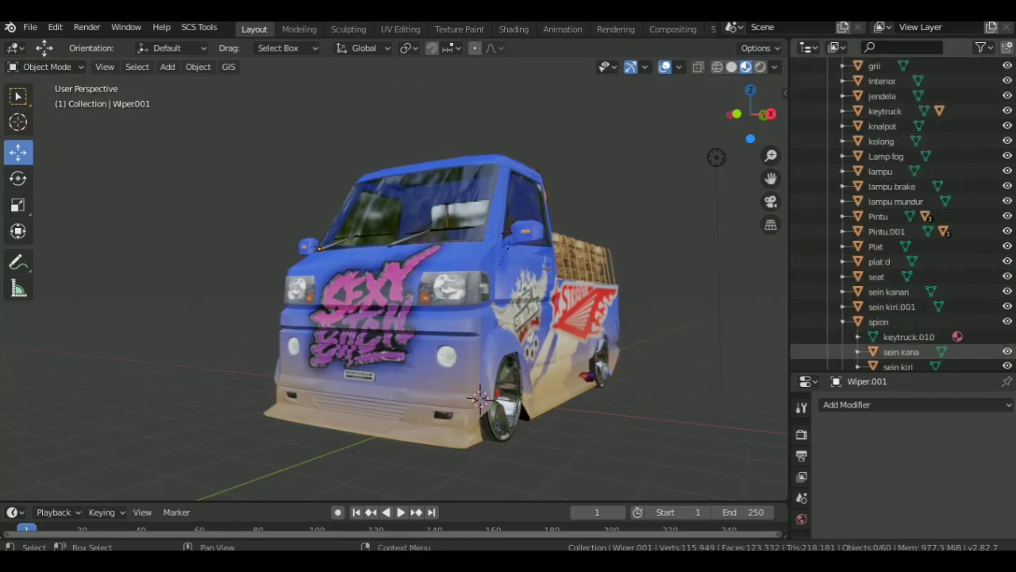
scroll(898, 215, "up", 10)
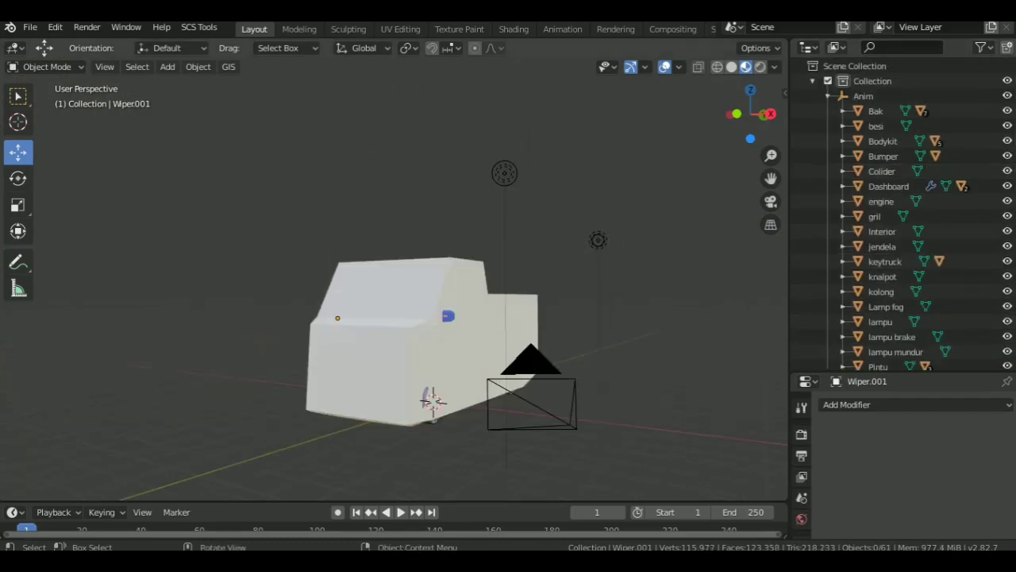
left_click(30, 27)
mouse_move(52, 245)
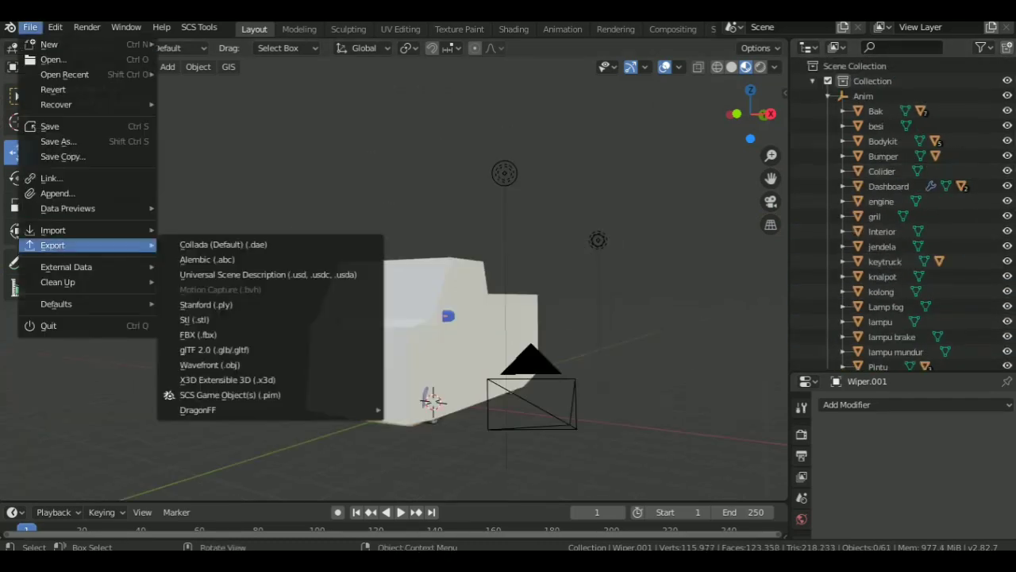
left_click(198, 334)
left_click(595, 418)
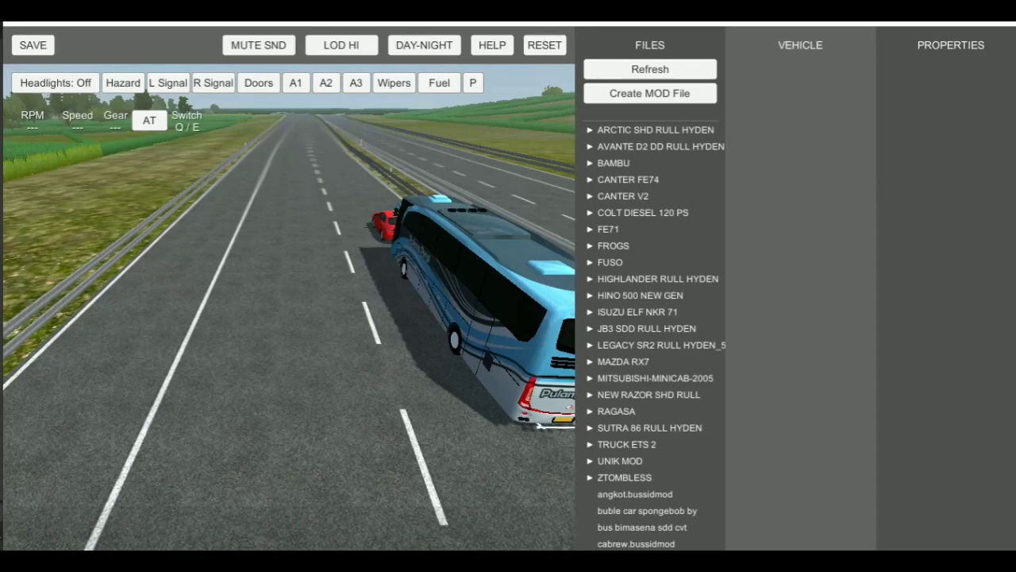
Switch to the BUSSID Vehicle Editor and load mitsubishi minicab 2005.fbx from the MITSUBISHI-MINICAB-2005 folder, closing the optimization report
left_click(649, 369)
left_click(656, 469)
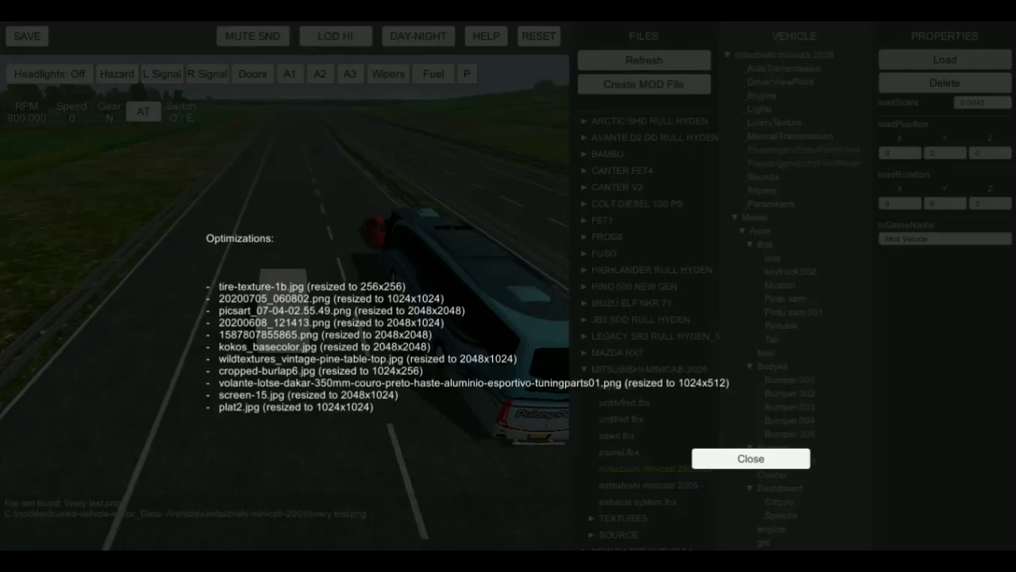
left_click(750, 459)
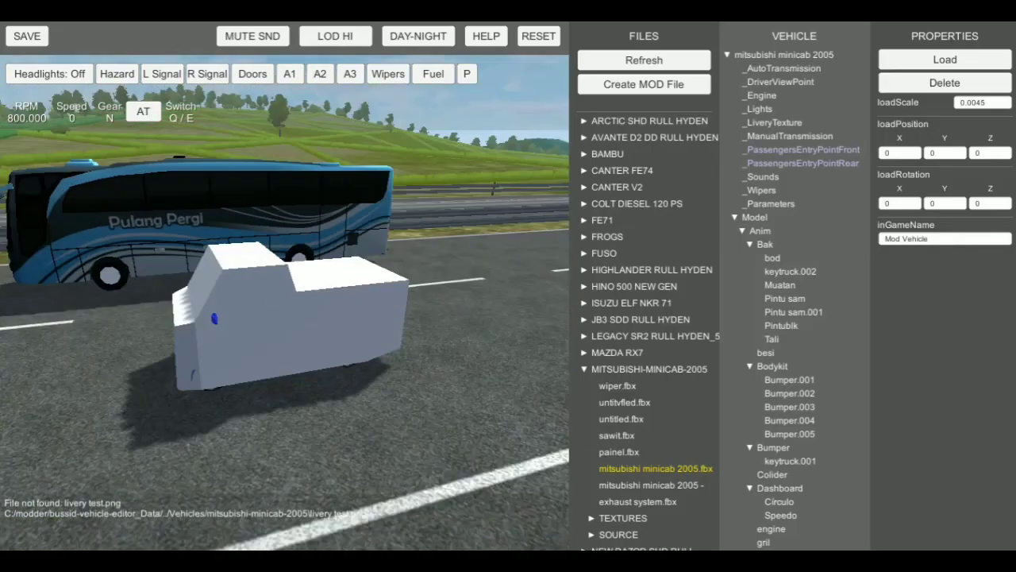
Set the Colider part's partType to Collider and its lodType to AlwaysHidden
scroll(794, 317, "down", 3)
scroll(794, 286, "down", 9)
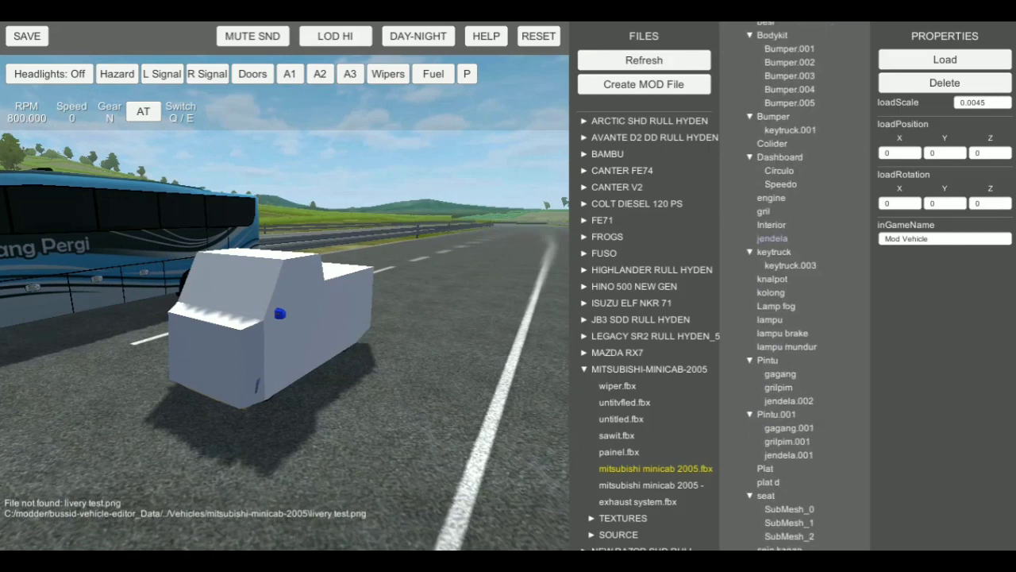
scroll(794, 286, "up", 5)
left_click(771, 158)
left_click(944, 79)
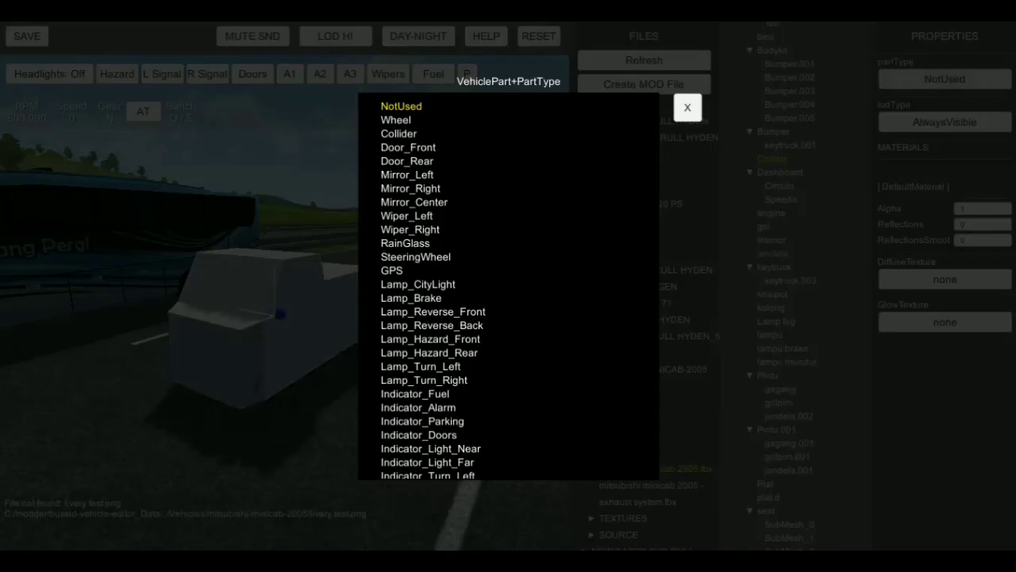
left_click(399, 134)
left_click(944, 122)
left_click(400, 120)
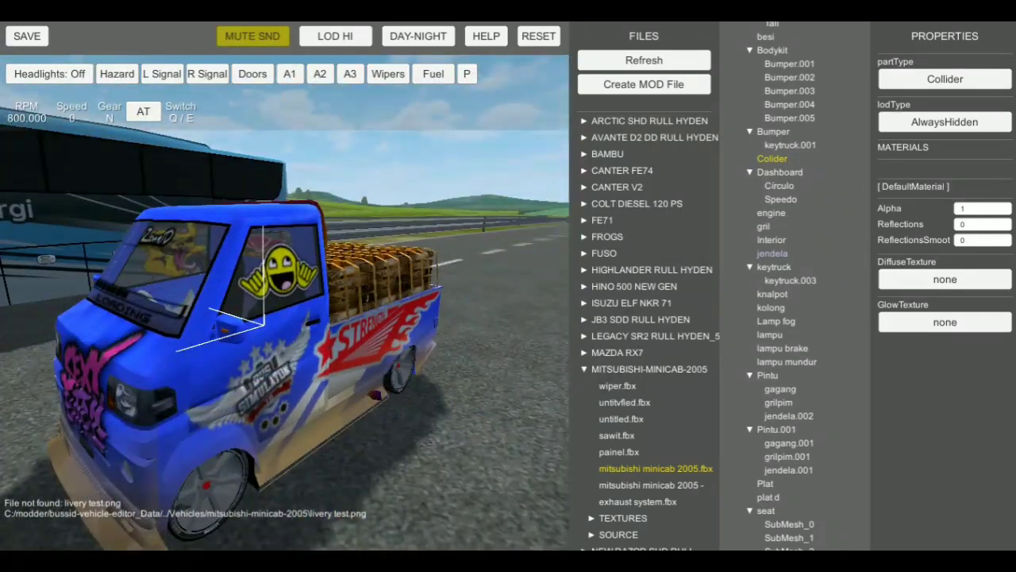
scroll(794, 286, "up", 6)
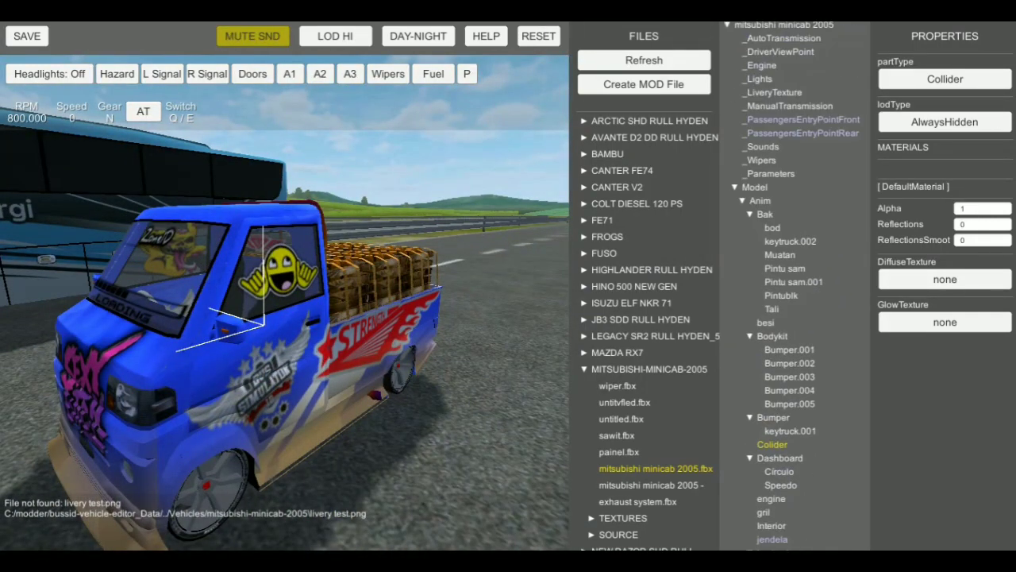
left_click(760, 200)
left_click(765, 214)
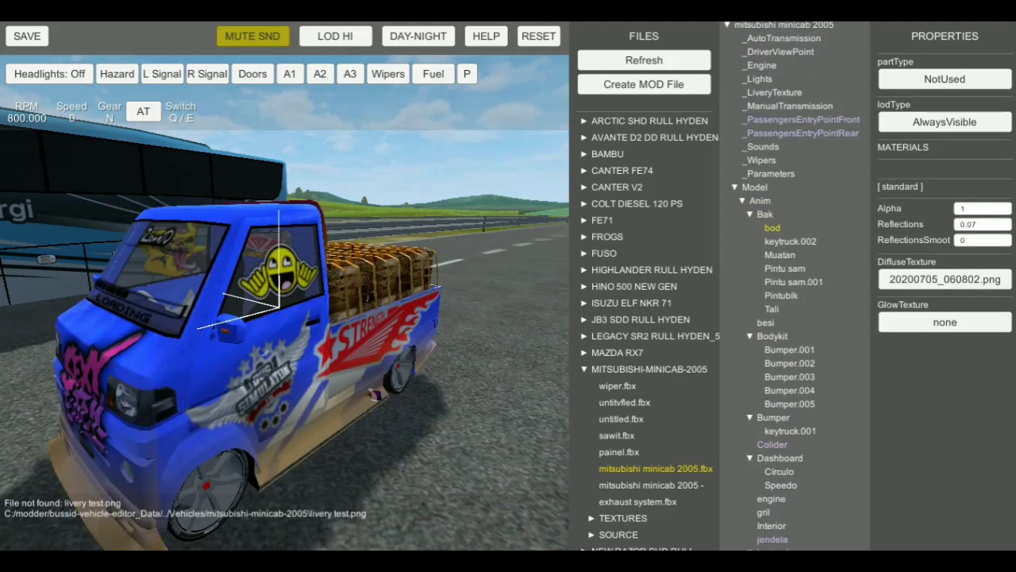
Set the partType of the rear wheel ban blk kir to Wheel
scroll(794, 286, "down", 10)
left_click(770, 459)
left_click(945, 79)
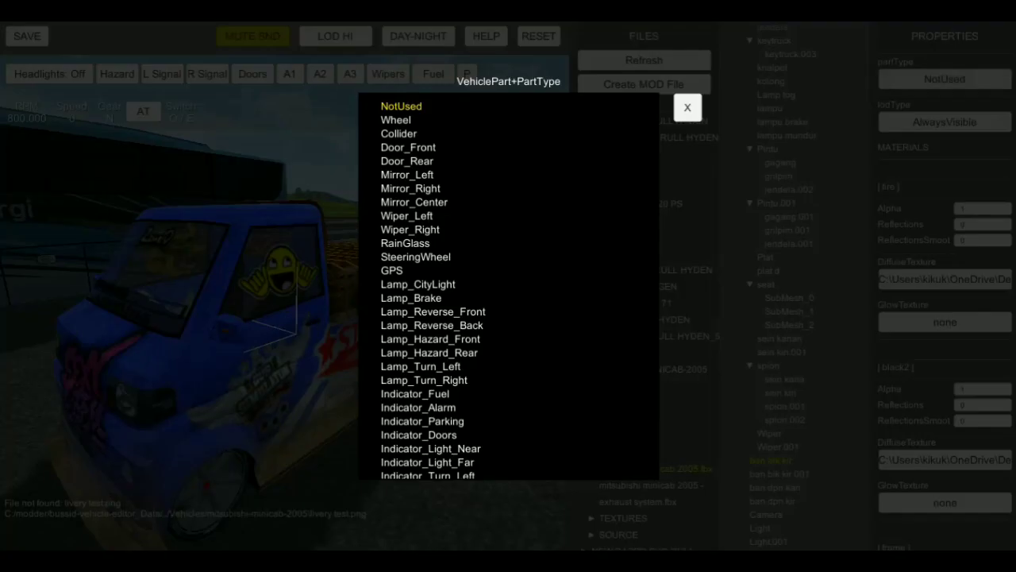
left_click(395, 120)
Set the partType of both front wheels, ban dpn kan and ban dpn kir, to Wheel
left_click(775, 487)
left_click(945, 79)
left_click(400, 106)
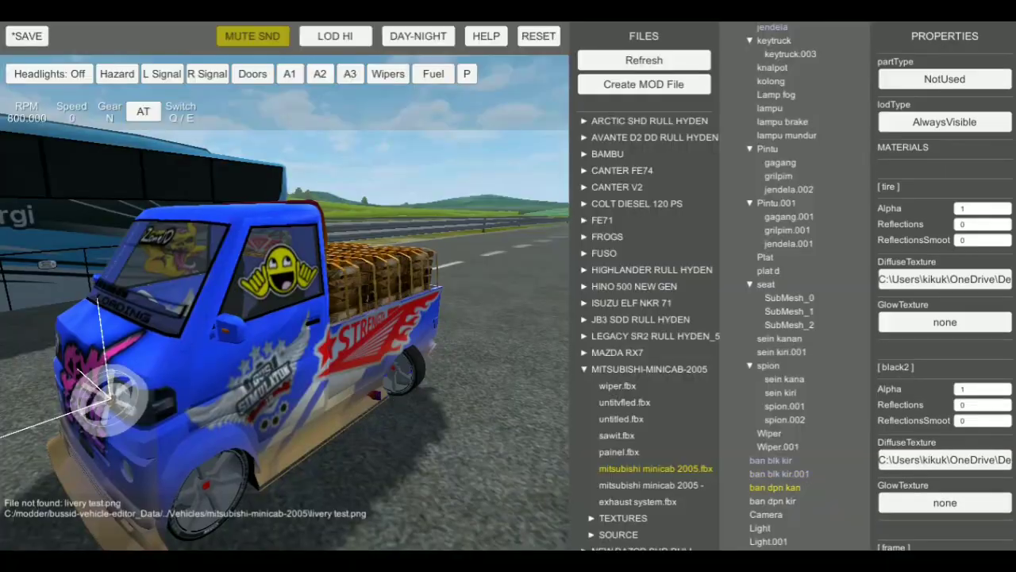
left_click(945, 78)
left_click(396, 120)
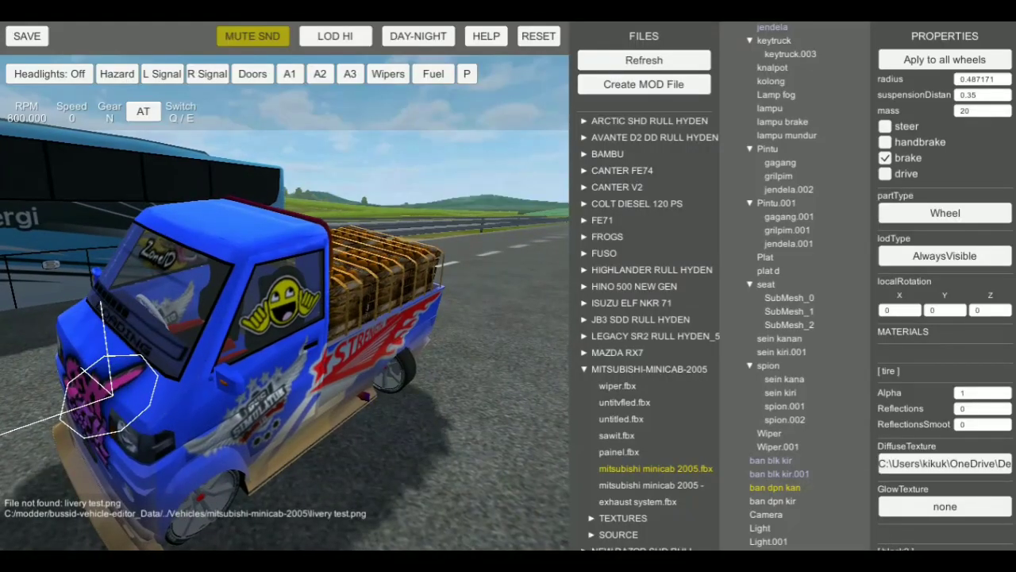
left_click(773, 501)
left_click(945, 82)
left_click(395, 120)
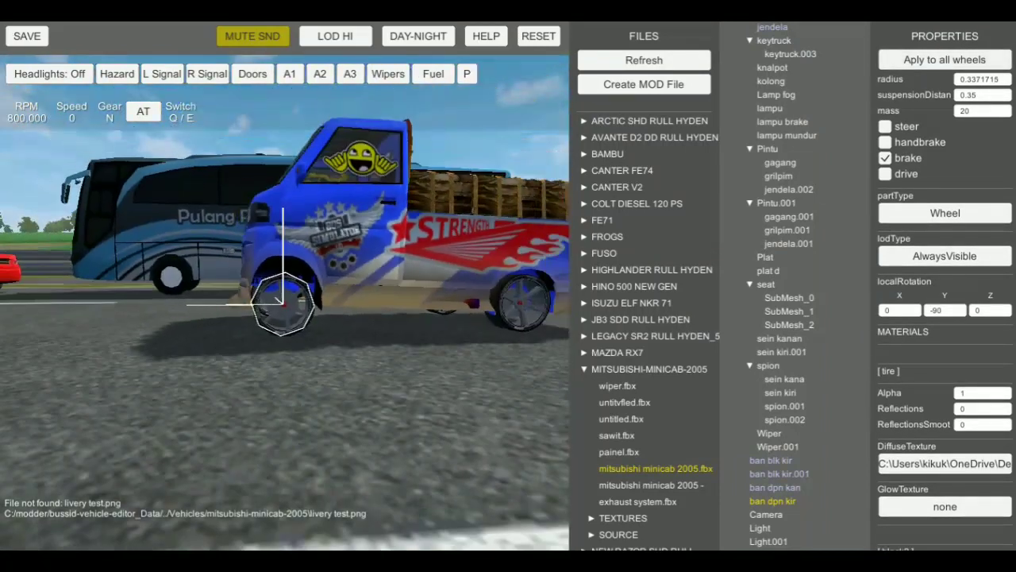
Set the centre-of-mass position in the vehicle's _Parameters to 0.553
scroll(794, 286, "up", 10)
left_click(770, 157)
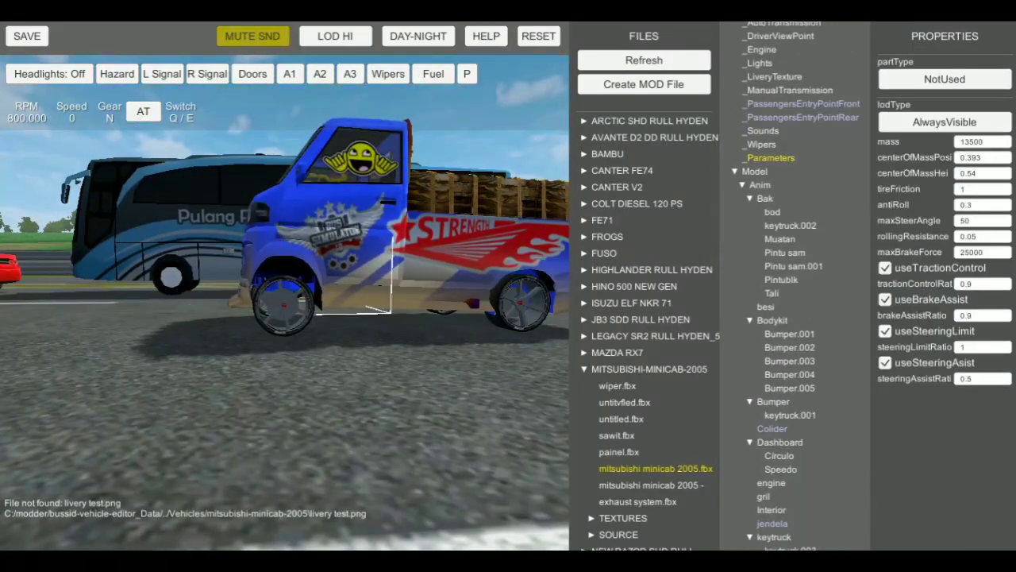
type("0.558")
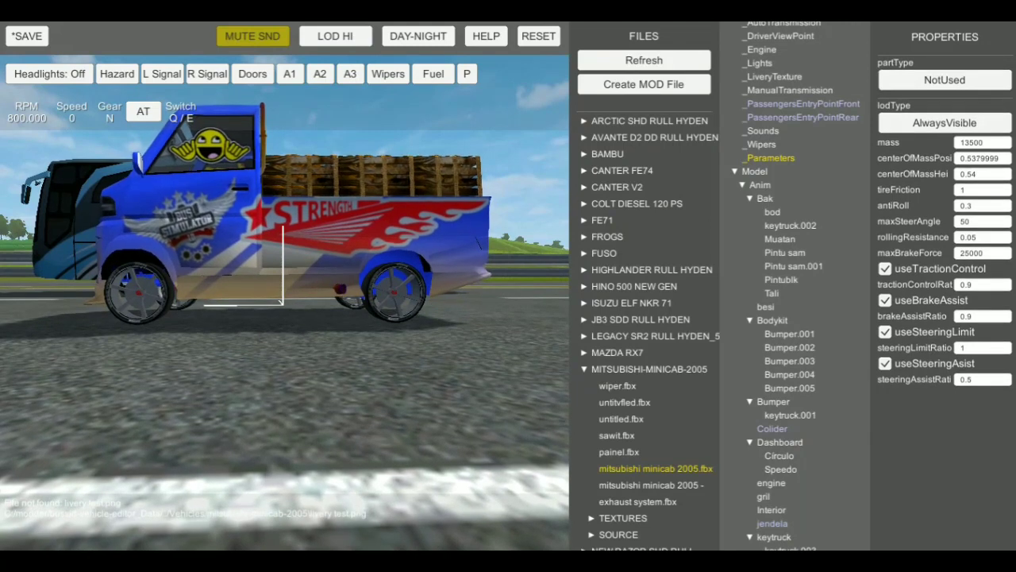
type("0.553")
Set the suspension distance of the front wheel ban dpn kir to 0.23 and test-drive the truck
scroll(794, 285, "down", 10)
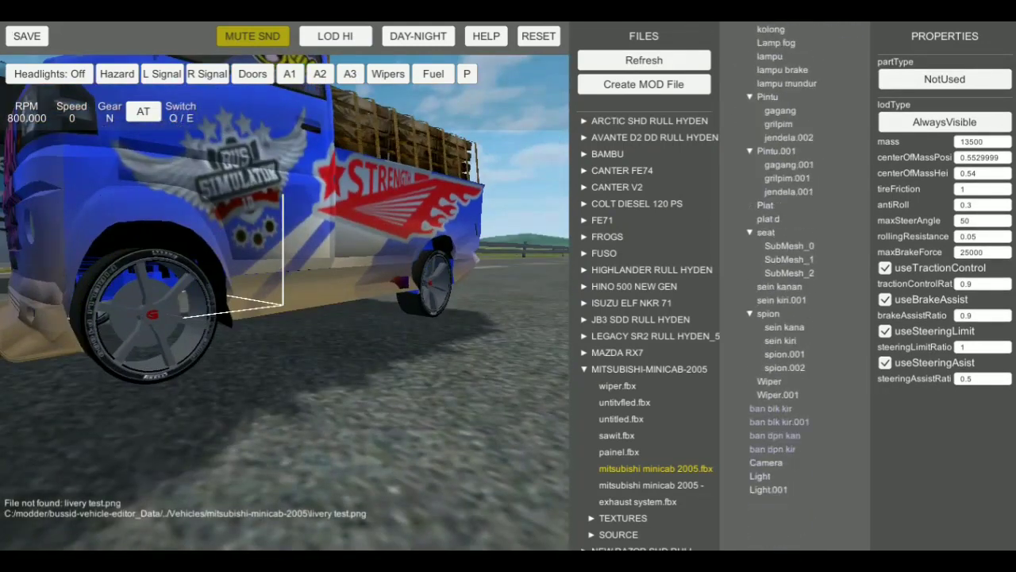
scroll(794, 286, "up", 1)
left_click(772, 501)
type("0.275")
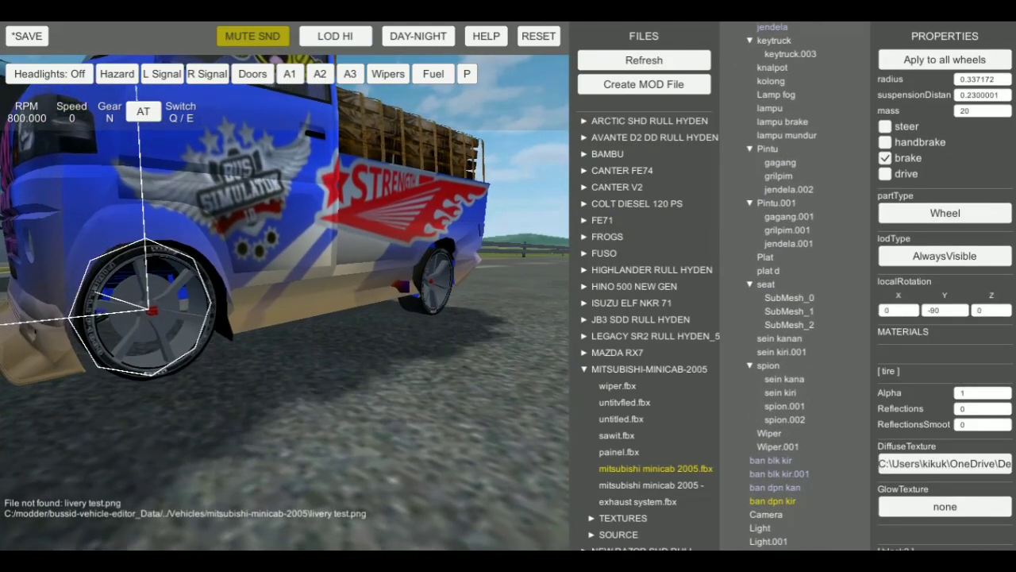
type("0.155")
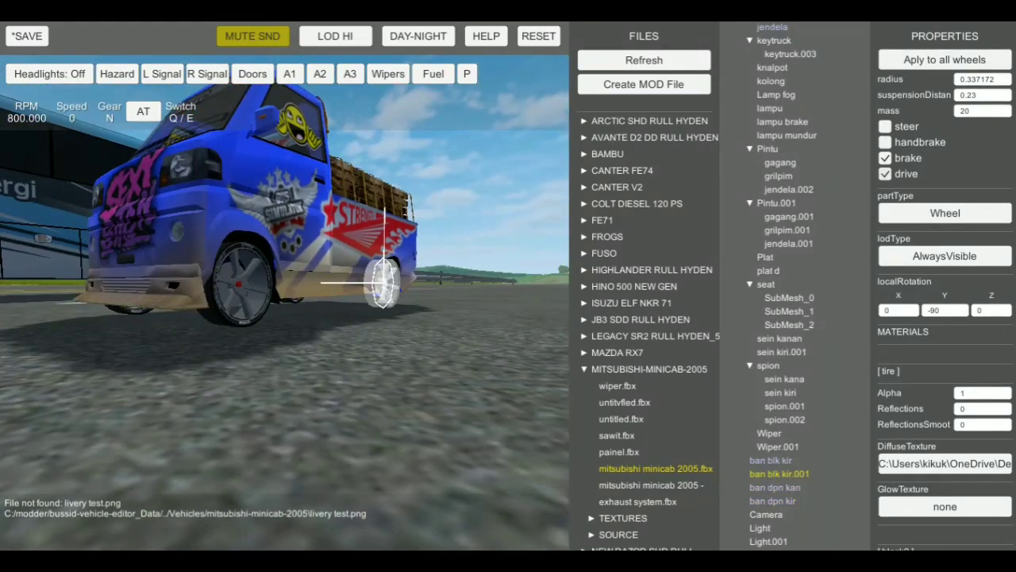
key("w")
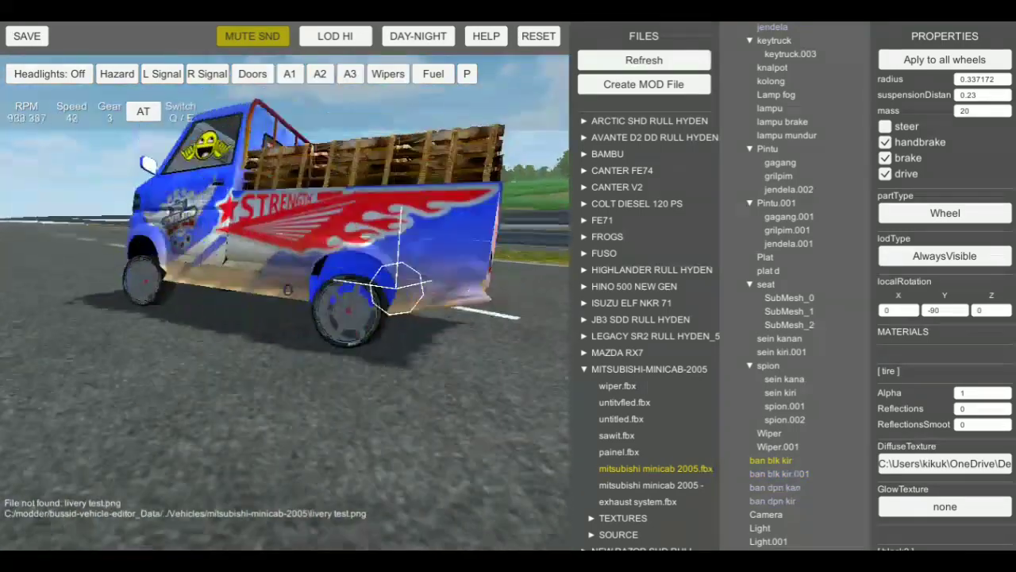
key("r")
Set the truck's mass in _Parameters to 33500
scroll(794, 286, "up", 10)
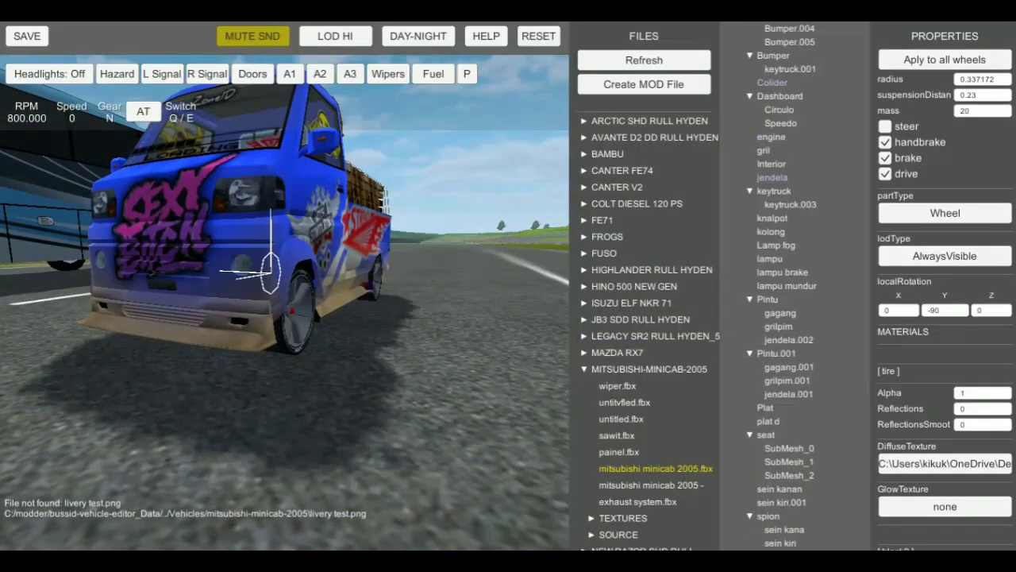
left_click(770, 188)
type("33500")
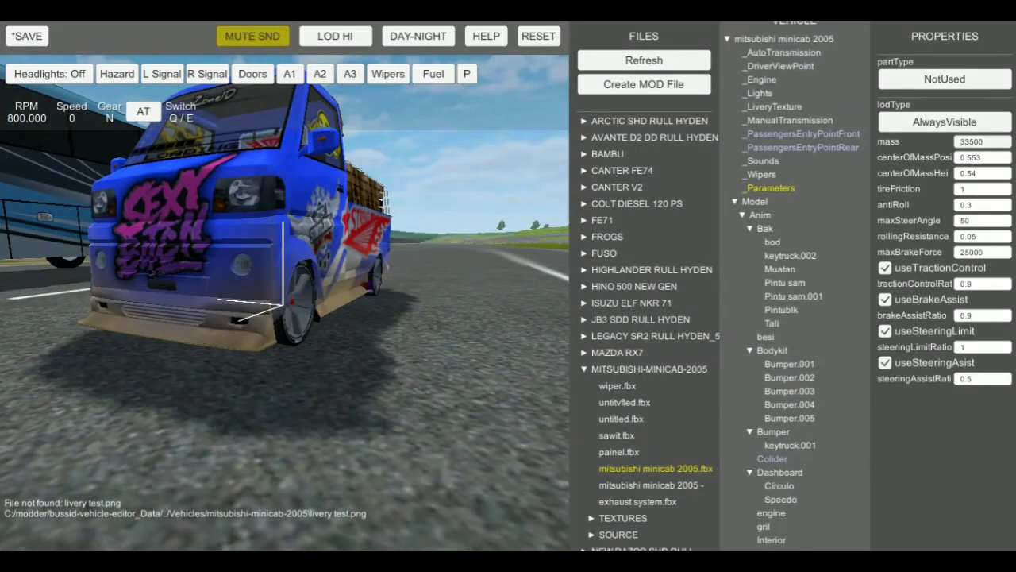